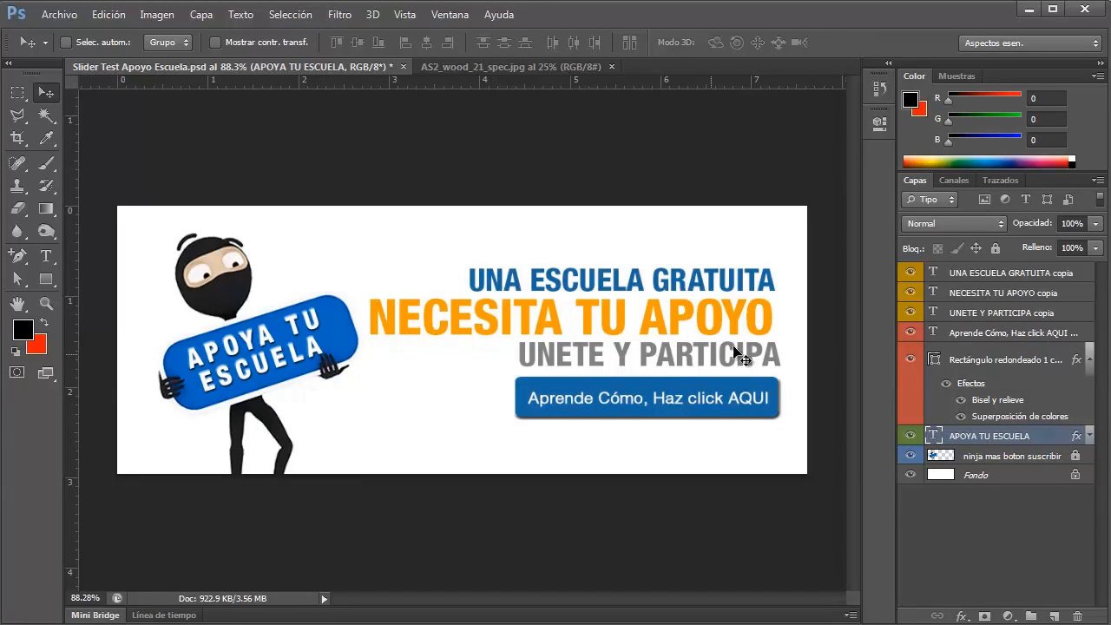
- Place a vertical guide along the right edge of the blue "Aprende Cómo, Haz click AQUI" button
{"action": "left_click", "coordinate": [47, 303]}
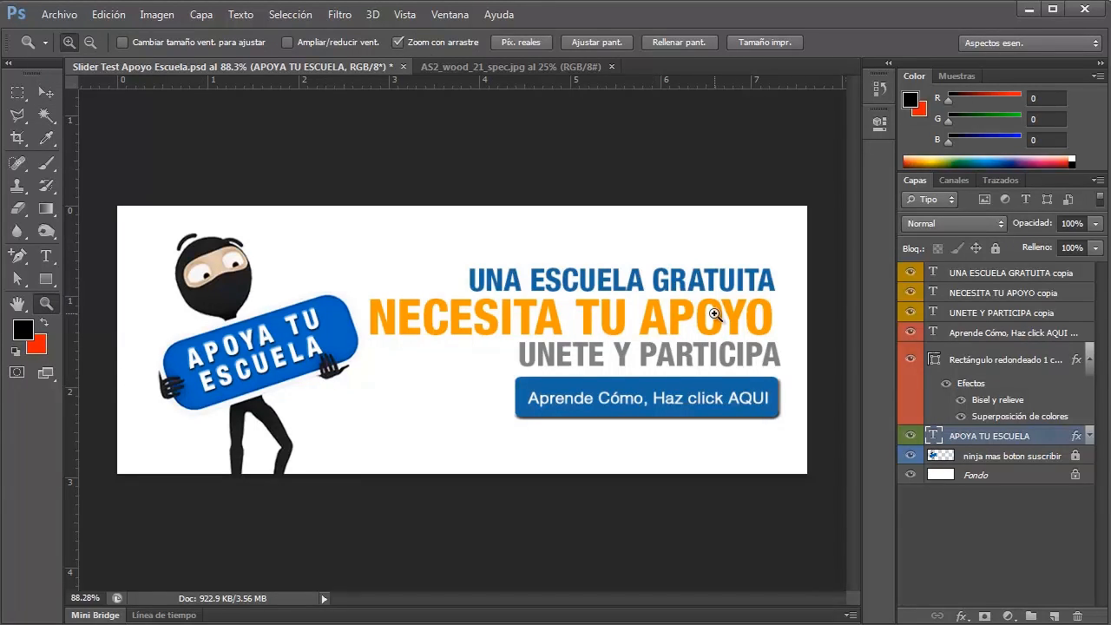
{"action": "left_click", "coordinate": [47, 93]}
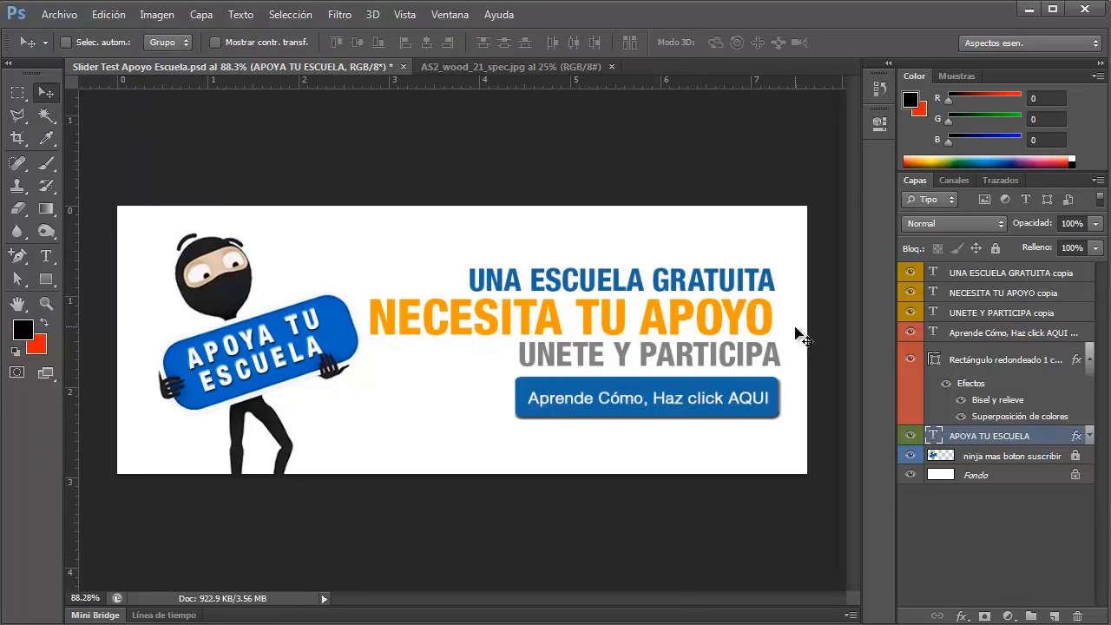
{"action": "scroll", "coordinate": [781, 337], "scroll_direction": "up", "scroll_amount": 2}
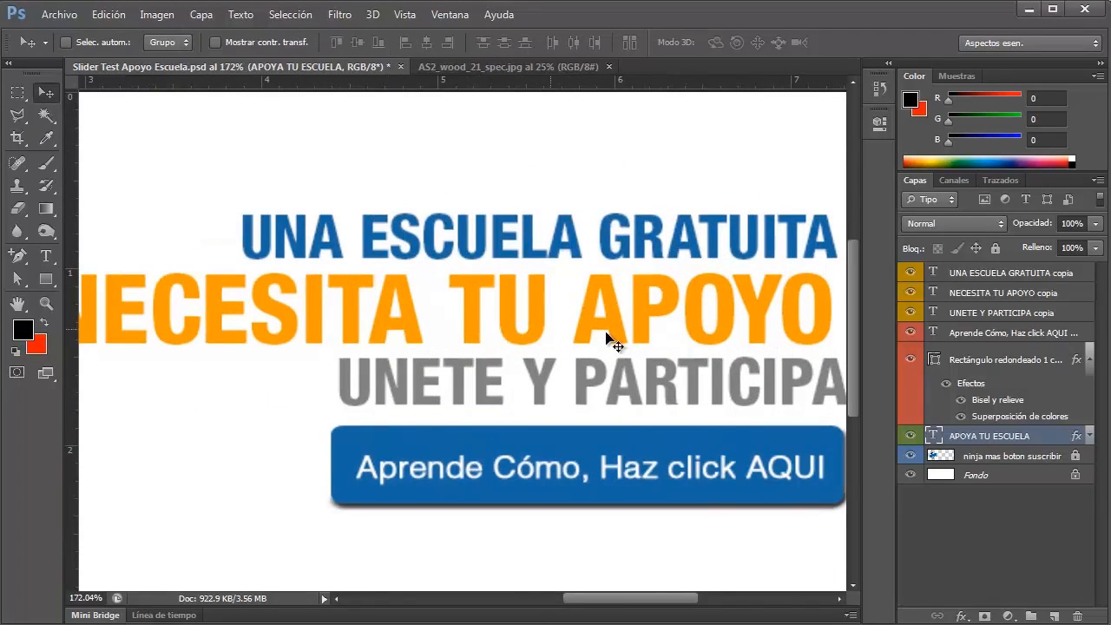
{"action": "left_click_drag", "start_coordinate": [719, 310], "coordinate": [578, 315]}
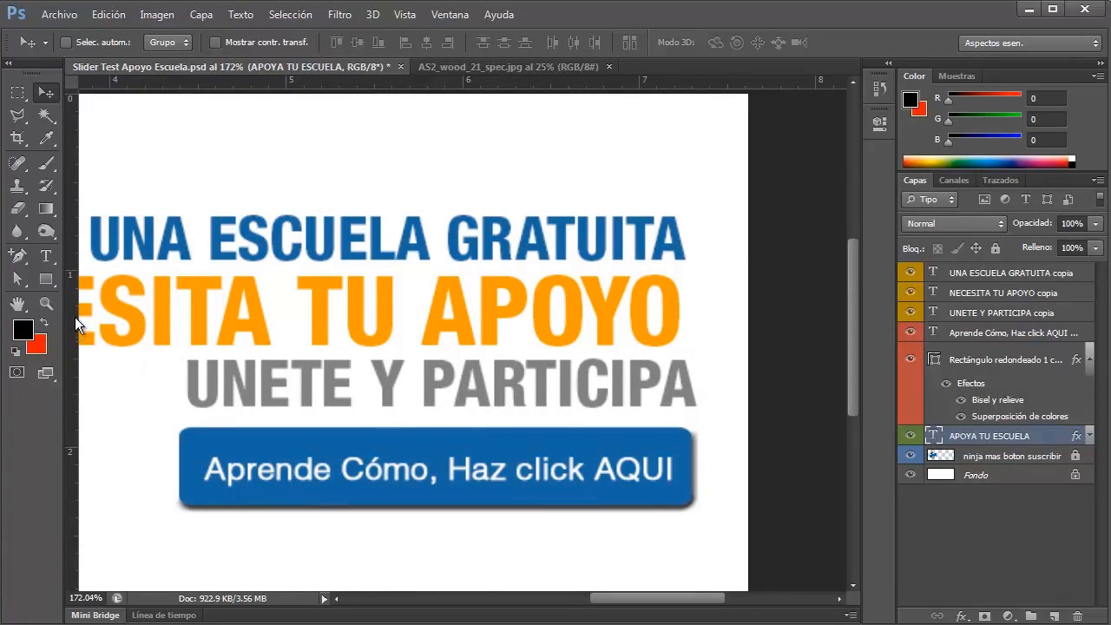
{"action": "left_click", "coordinate": [980, 475]}
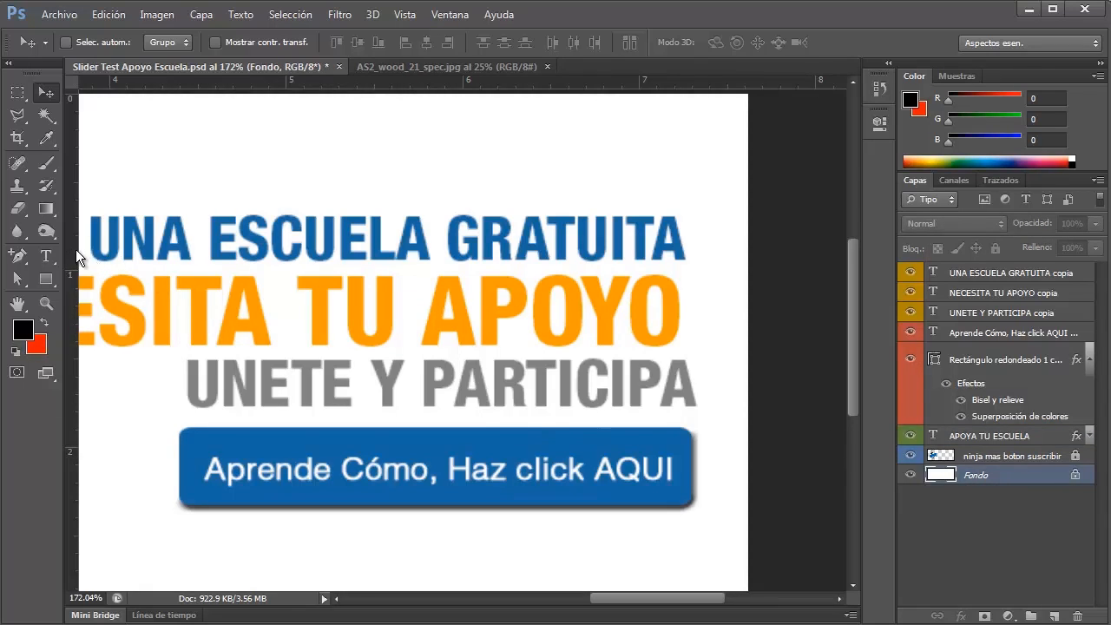
{"action": "left_click_drag", "start_coordinate": [88, 250], "coordinate": [693, 318]}
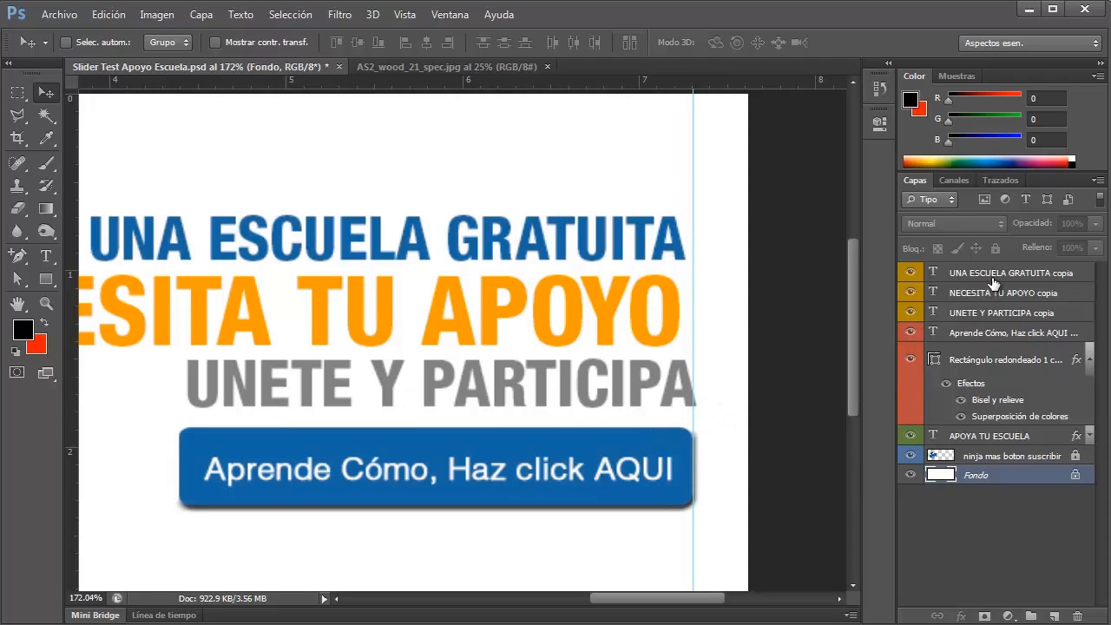
- Nudge the UNETE Y PARTICIPA text left so its right end lines up with the guide
{"action": "left_click", "coordinate": [980, 314]}
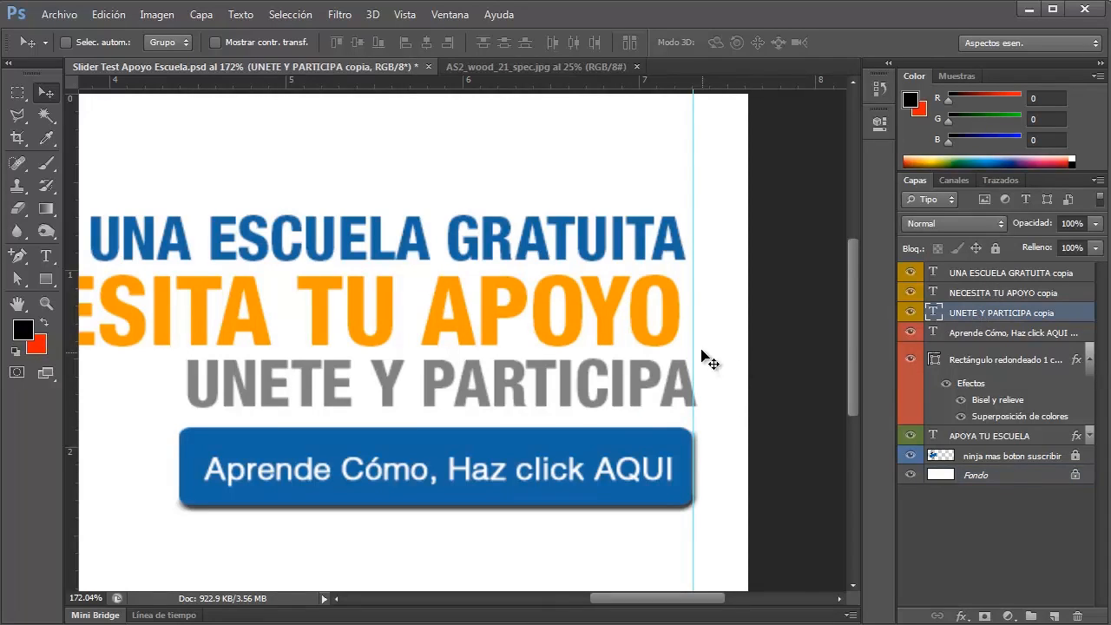
{"action": "key", "text": "Left"}
{"action": "key", "text": "Left"}
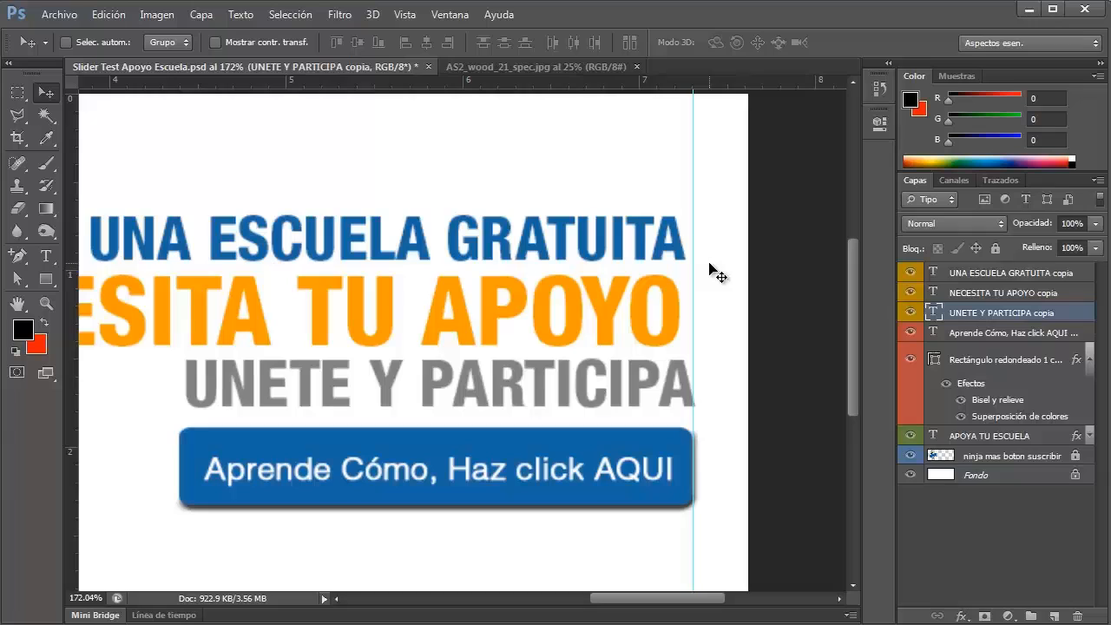
{"action": "key", "text": "Left"}
{"action": "key", "text": "Left"}
{"action": "key", "text": "Left"}
{"action": "key", "text": "Left"}
{"action": "key", "text": "Left"}
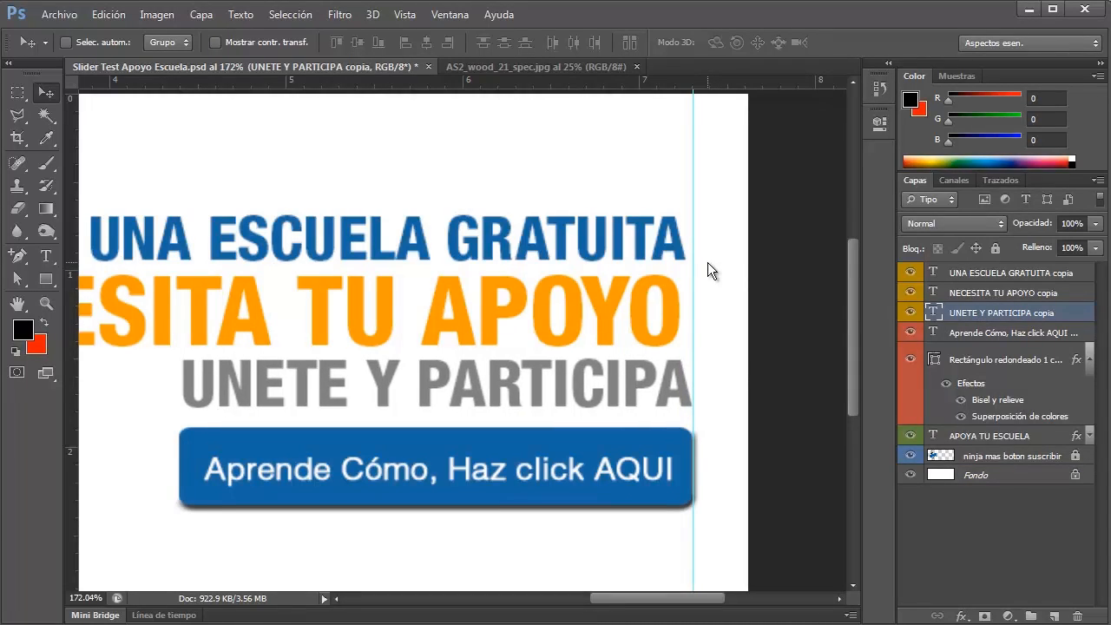
{"action": "key", "text": "Right"}
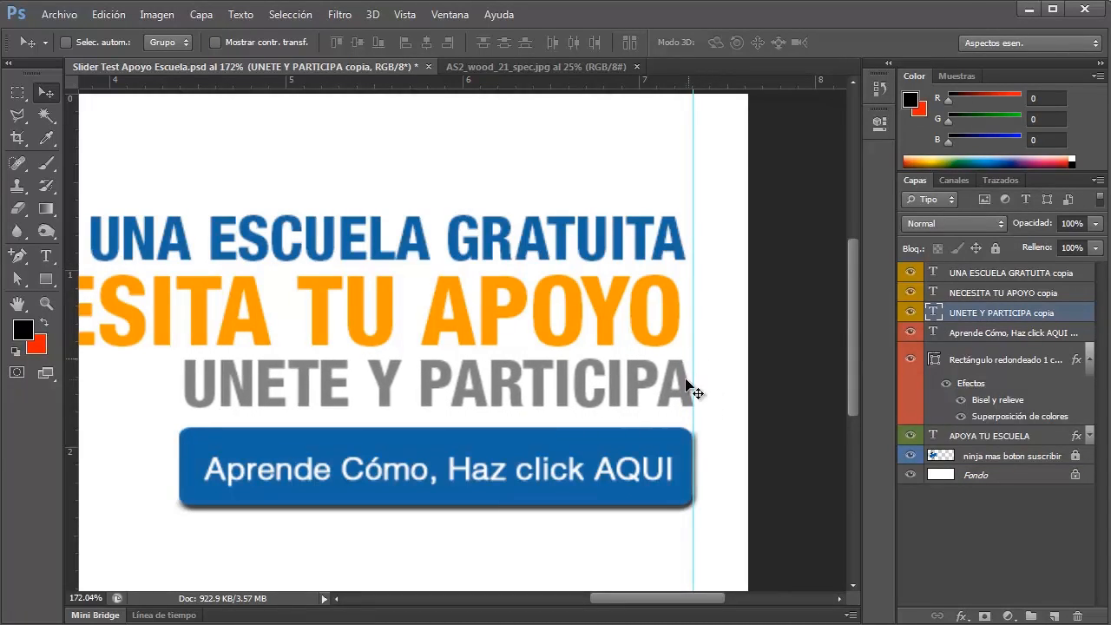
- Nudge the orange NECESITA TU APOYO text right until its right end lines up with the guide
{"action": "left_click", "coordinate": [966, 295]}
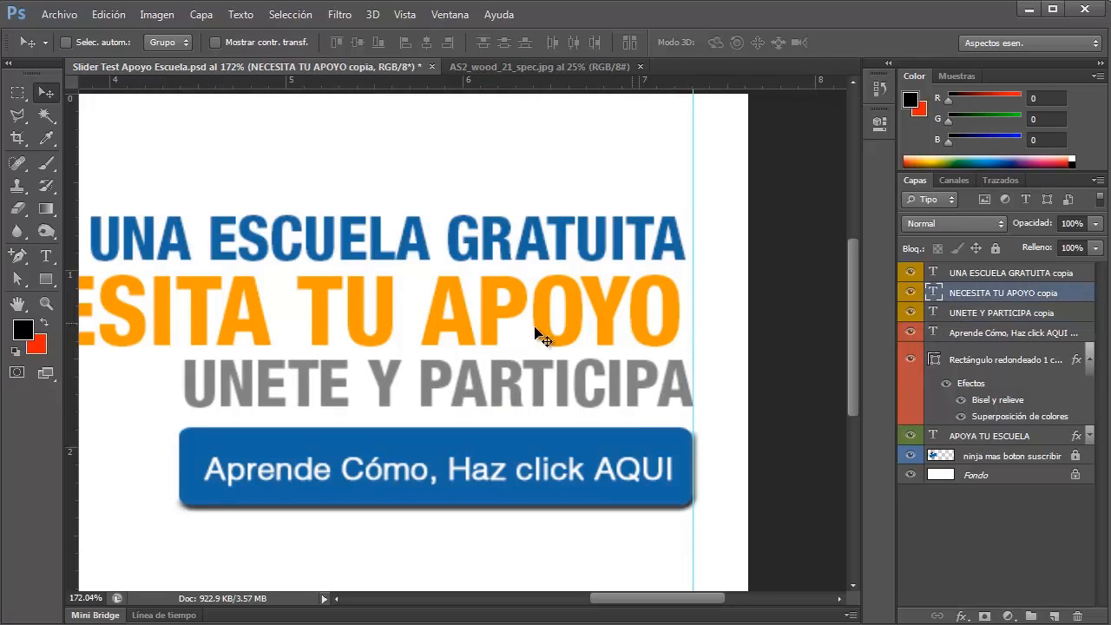
{"action": "key", "text": "Right"}
{"action": "key", "text": "Right"}
{"action": "key", "text": "Right"}
{"action": "key", "text": "Right"}
{"action": "key", "text": "Right"}
{"action": "key", "text": "Right"}
{"action": "key", "text": "Right"}
{"action": "key", "text": "Right"}
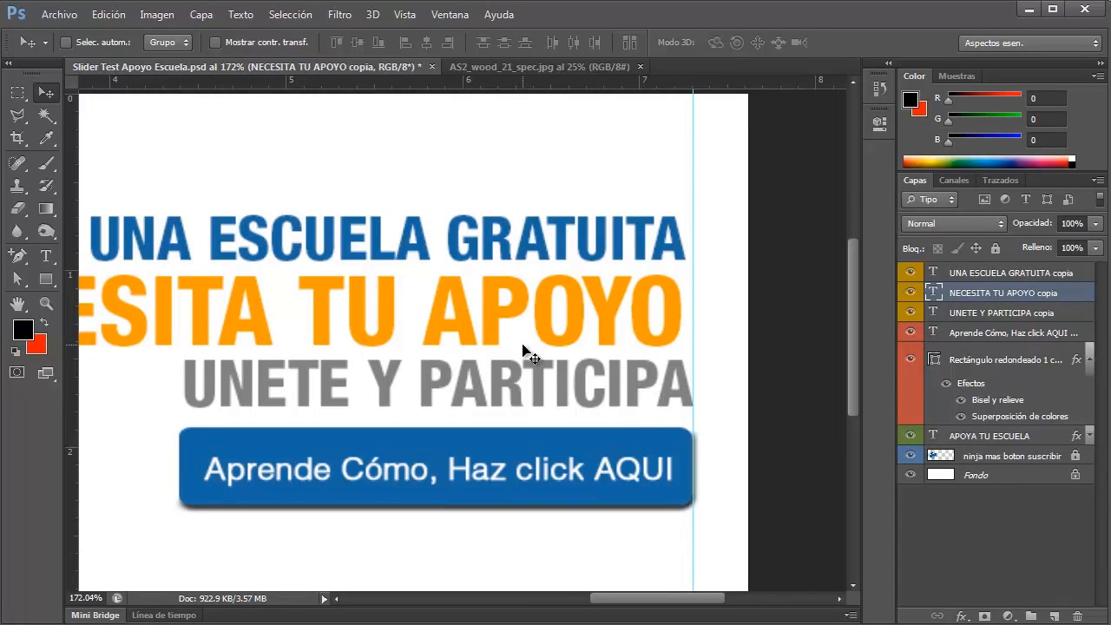
{"action": "key", "text": "Right"}
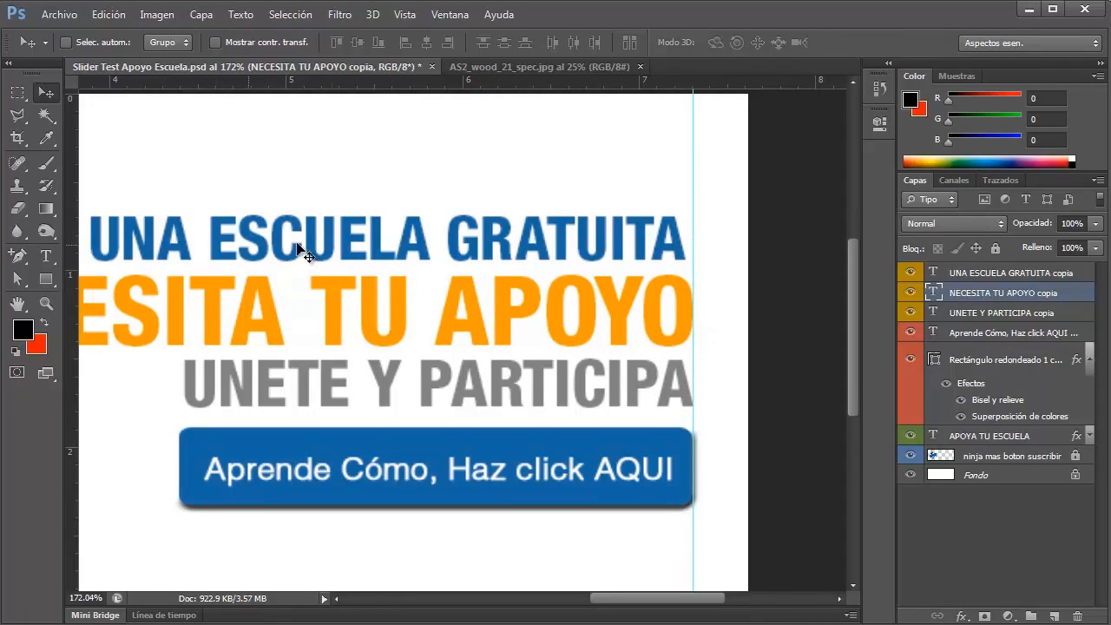
- Nudge the UNA ESCUELA GRATUITA text right until its right end lines up with the guide
{"action": "left_click", "coordinate": [968, 276]}
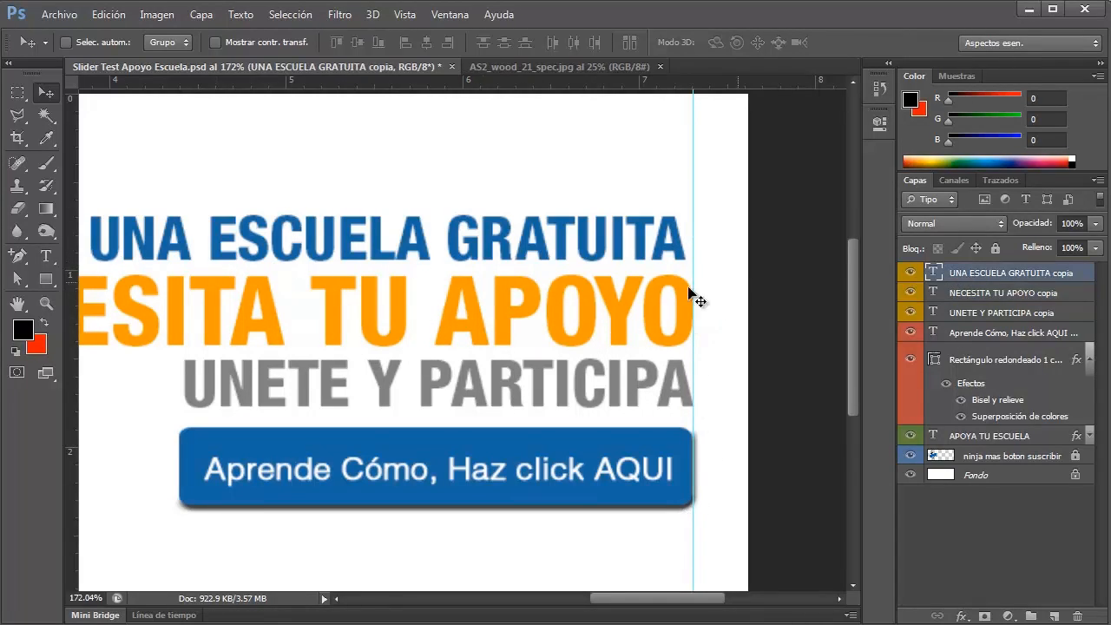
{"action": "key", "text": "Right"}
{"action": "key", "text": "Right"}
{"action": "key", "text": "Right"}
{"action": "key", "text": "Right"}
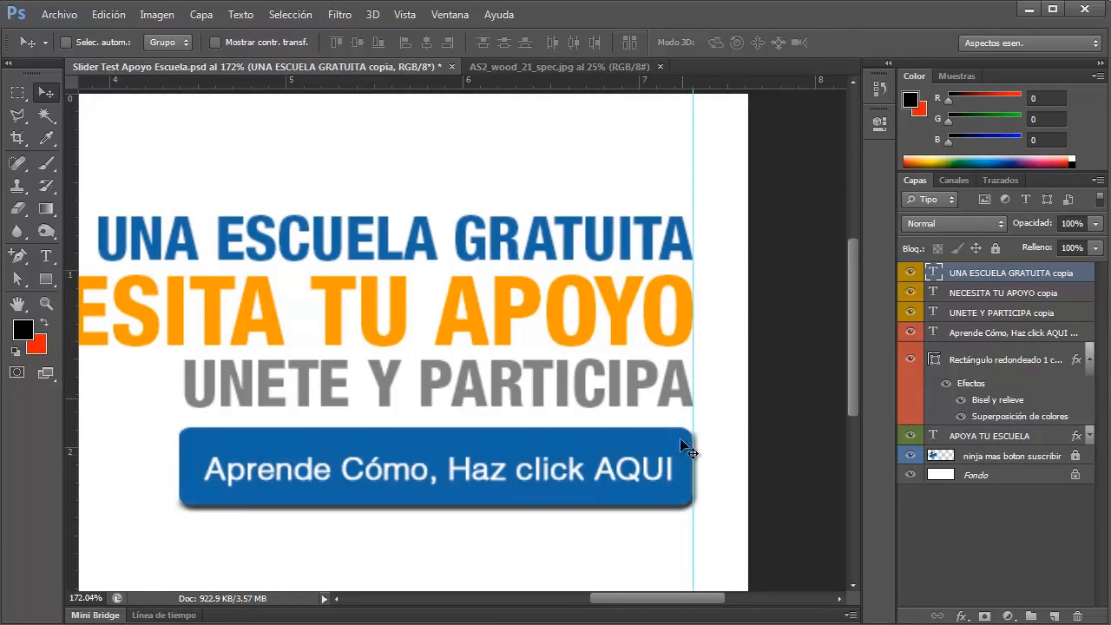
- Remove the vertical guide from the banner
{"action": "scroll", "coordinate": [477, 343], "scroll_direction": "down", "scroll_amount": 1}
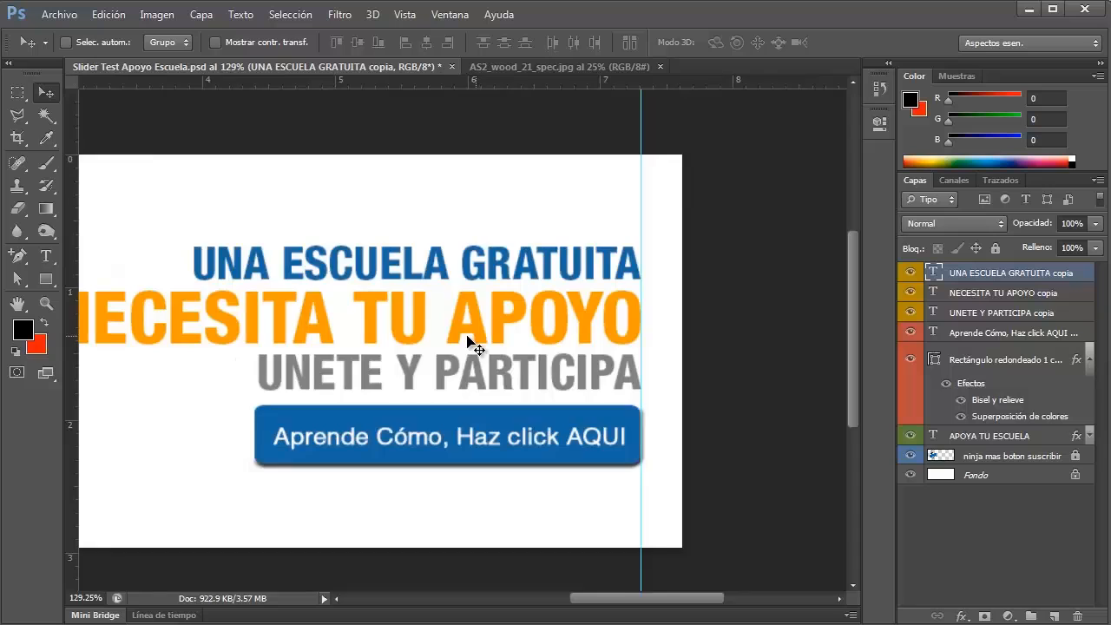
{"action": "scroll", "coordinate": [477, 343], "scroll_direction": "down", "scroll_amount": 1}
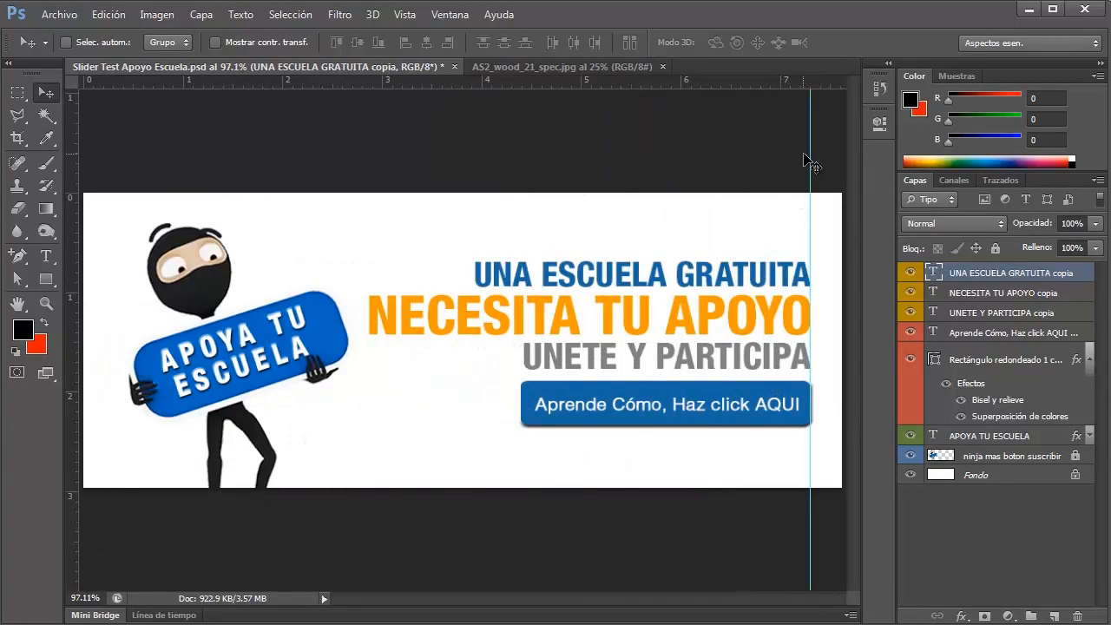
{"action": "left_click_drag", "start_coordinate": [808, 159], "coordinate": [69, 152]}
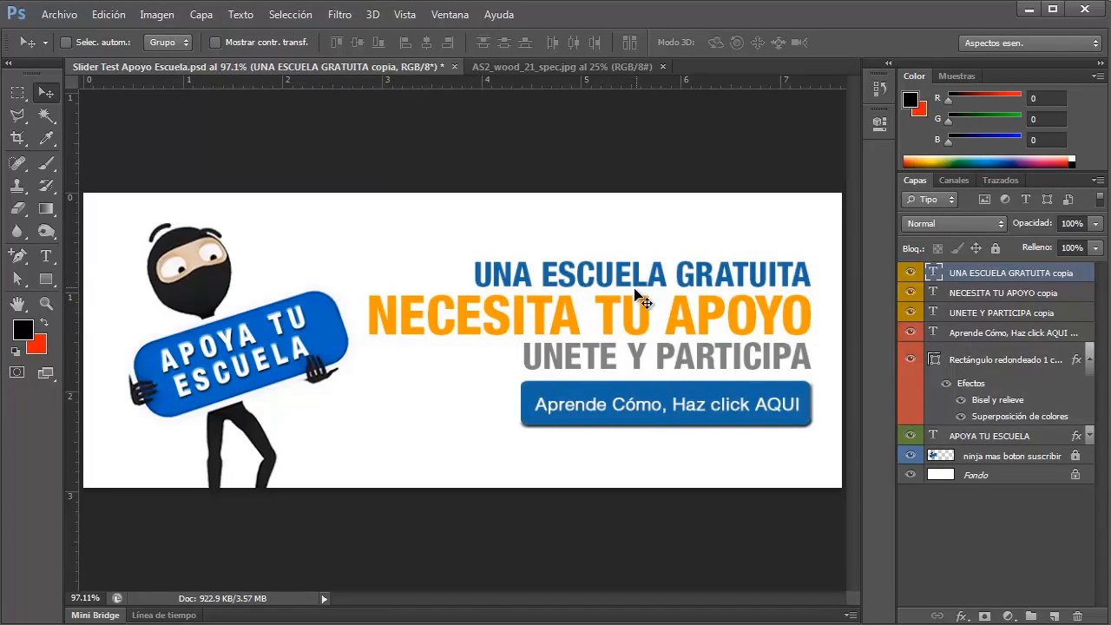
- Try moving the three selected headline text layers together down and to the left, undo the move and deselect the layers
{"action": "left_click", "coordinate": [957, 313], "text": "shift"}
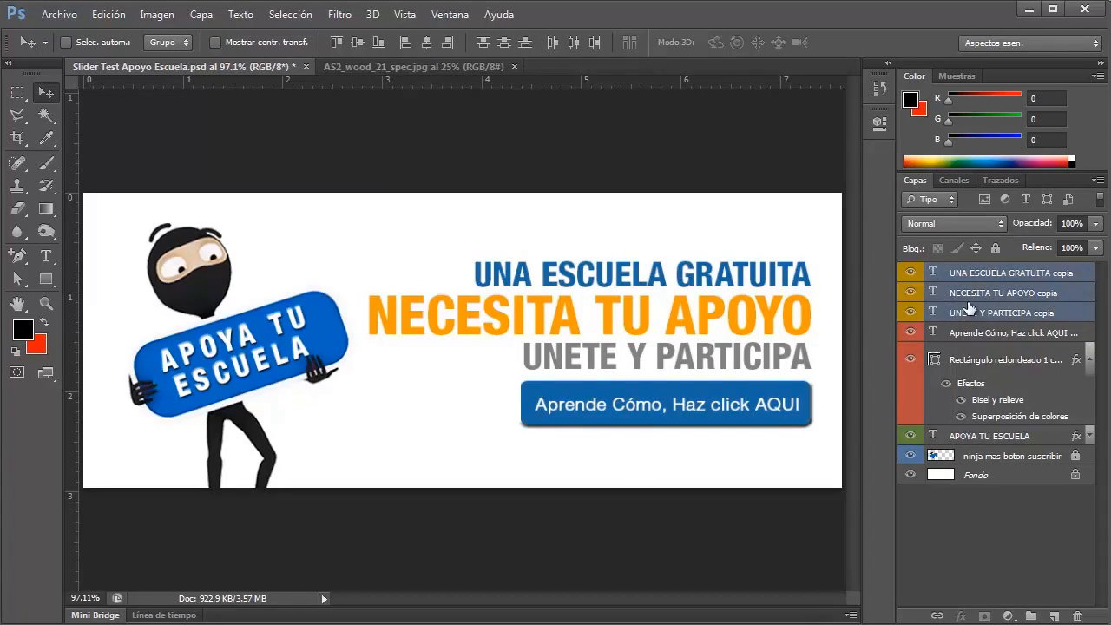
{"action": "left_click_drag", "start_coordinate": [764, 345], "coordinate": [670, 386]}
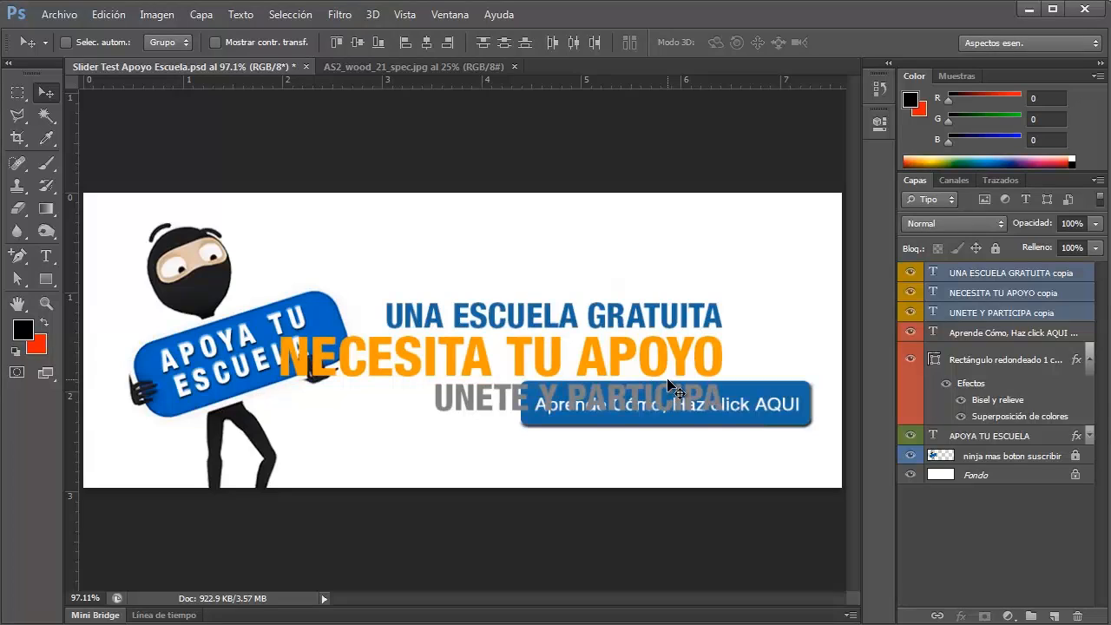
{"action": "key", "text": "ctrl+z"}
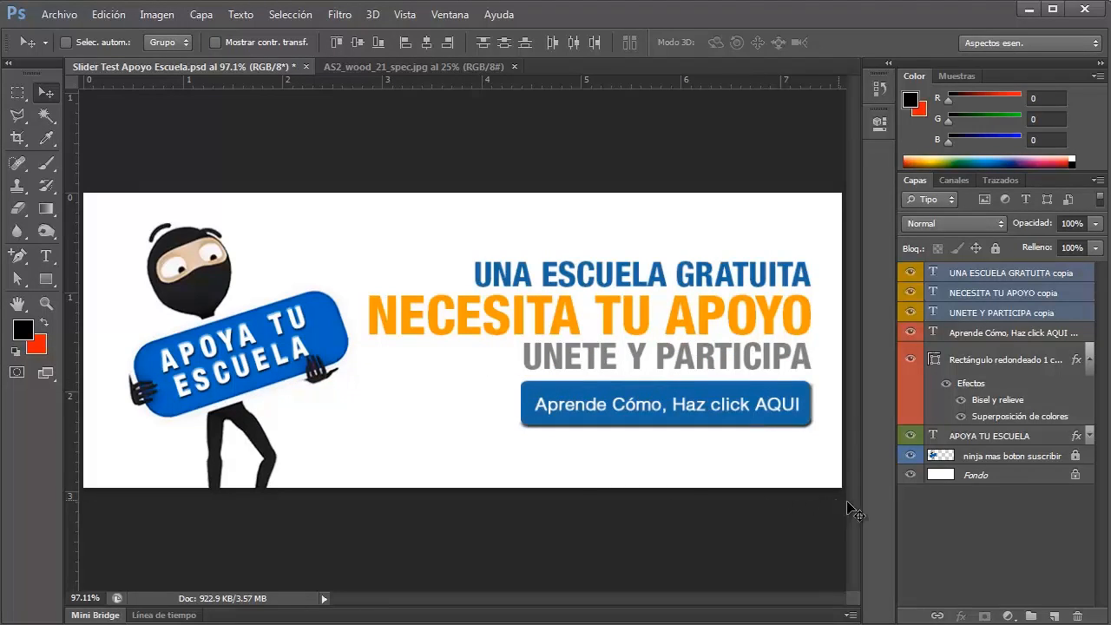
{"action": "left_click", "coordinate": [940, 536]}
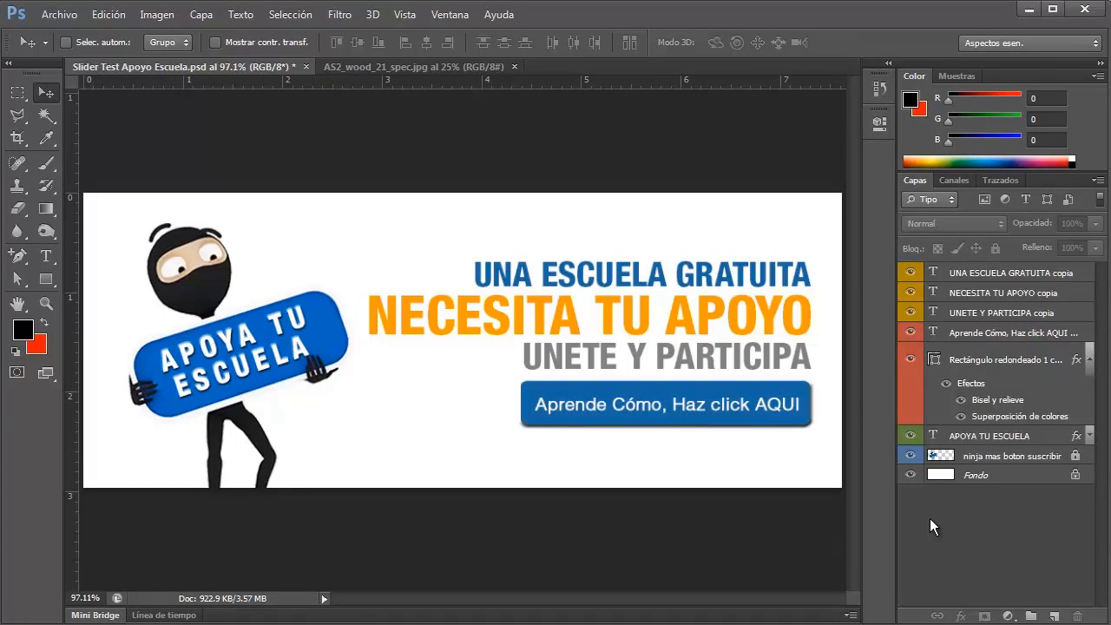
- Link the UNETE Y PARTICIPA, NECESITA TU APOYO and UNA ESCUELA GRATUITA text layers, and deselect them
{"action": "left_click", "coordinate": [963, 315]}
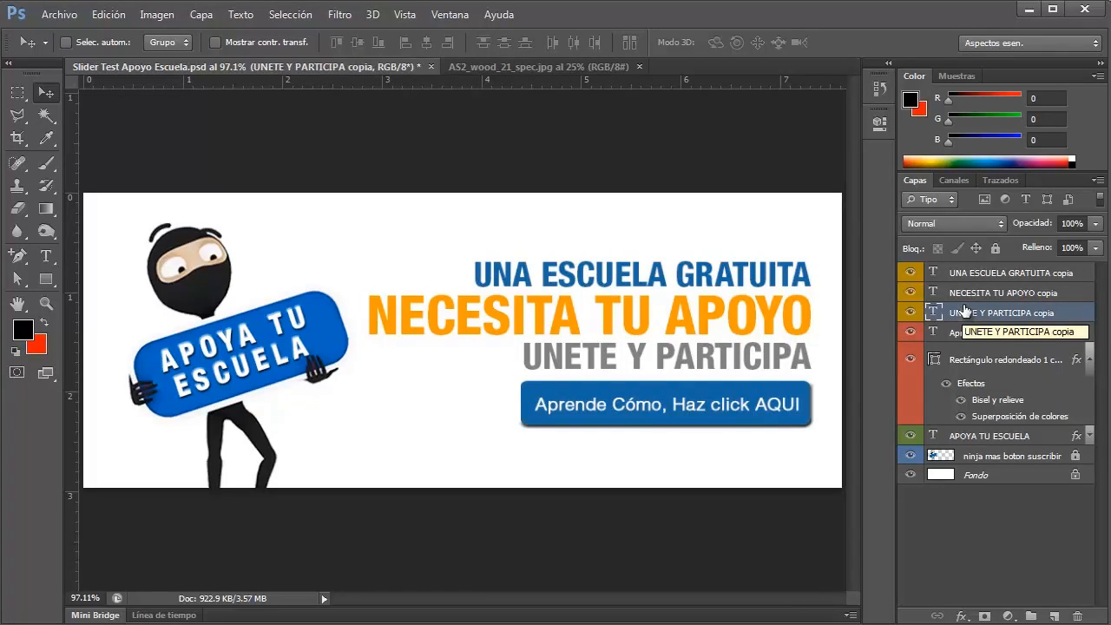
{"action": "left_click", "coordinate": [964, 295], "text": "shift"}
{"action": "left_click", "coordinate": [965, 275], "text": "shift"}
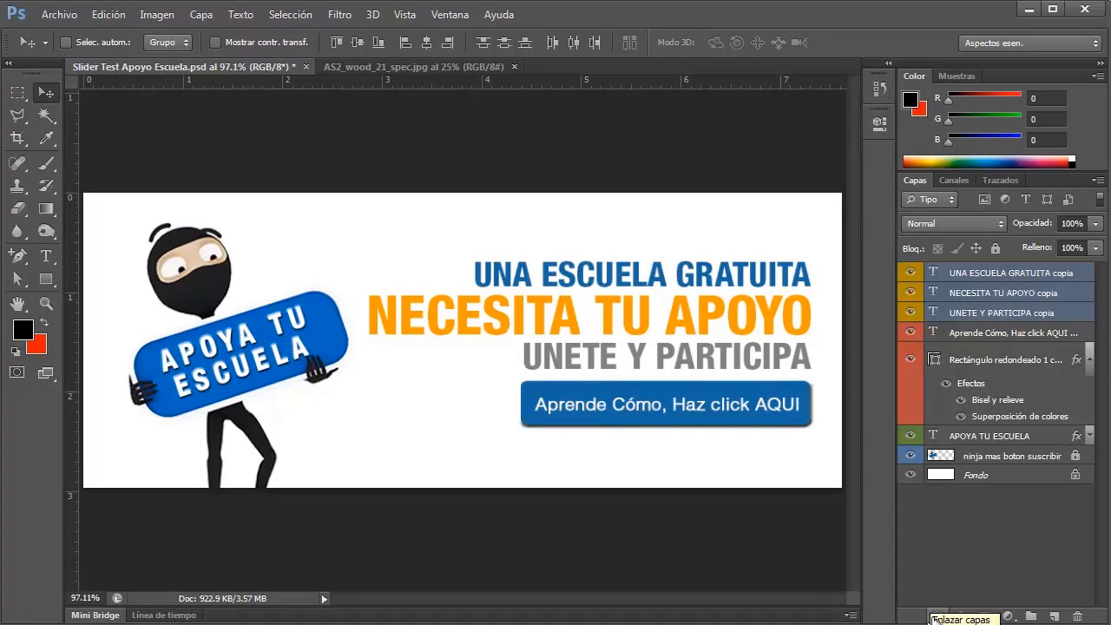
{"action": "left_click", "coordinate": [934, 615]}
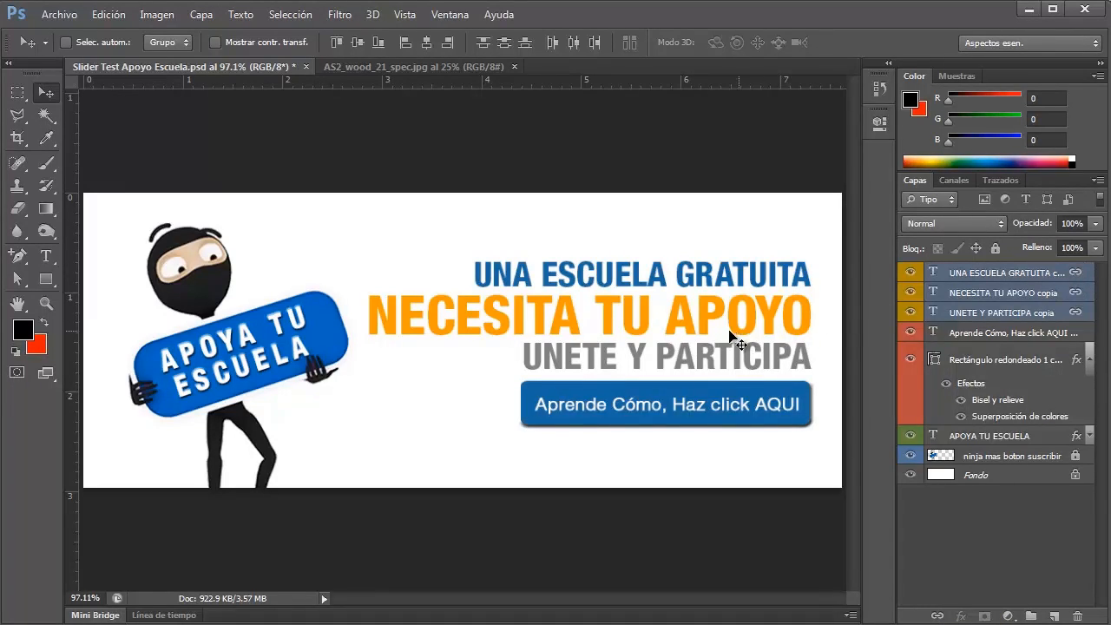
{"action": "left_click", "coordinate": [980, 531]}
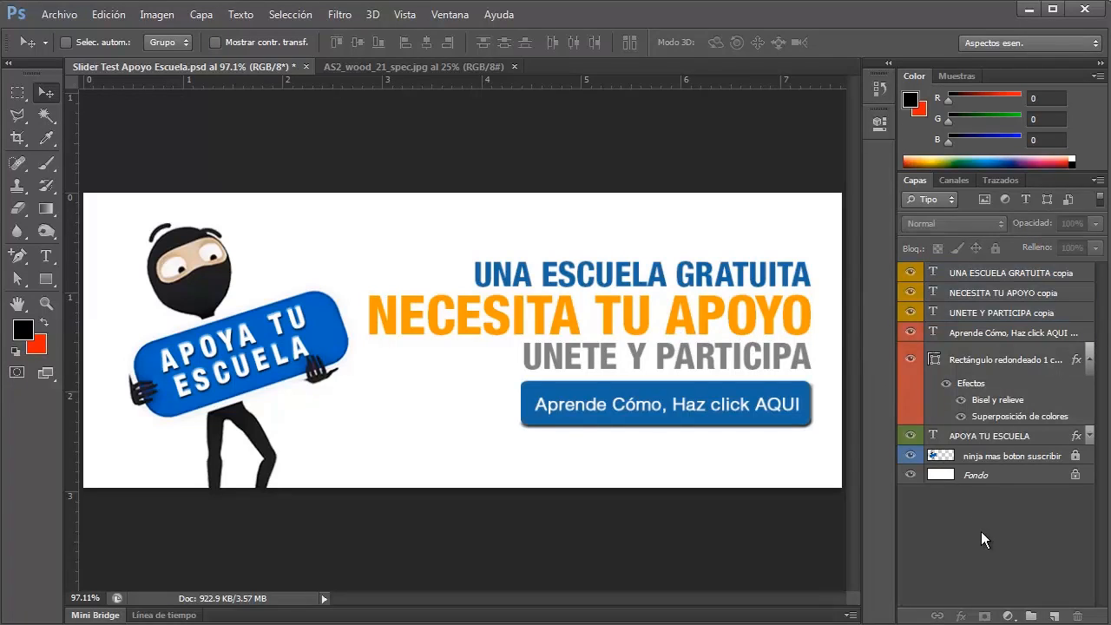
- Try moving the linked headlines with only the UNA ESCUELA GRATUITA layer selected, and undo the move
{"action": "left_click", "coordinate": [968, 276]}
{"action": "left_click_drag", "start_coordinate": [777, 276], "coordinate": [741, 291]}
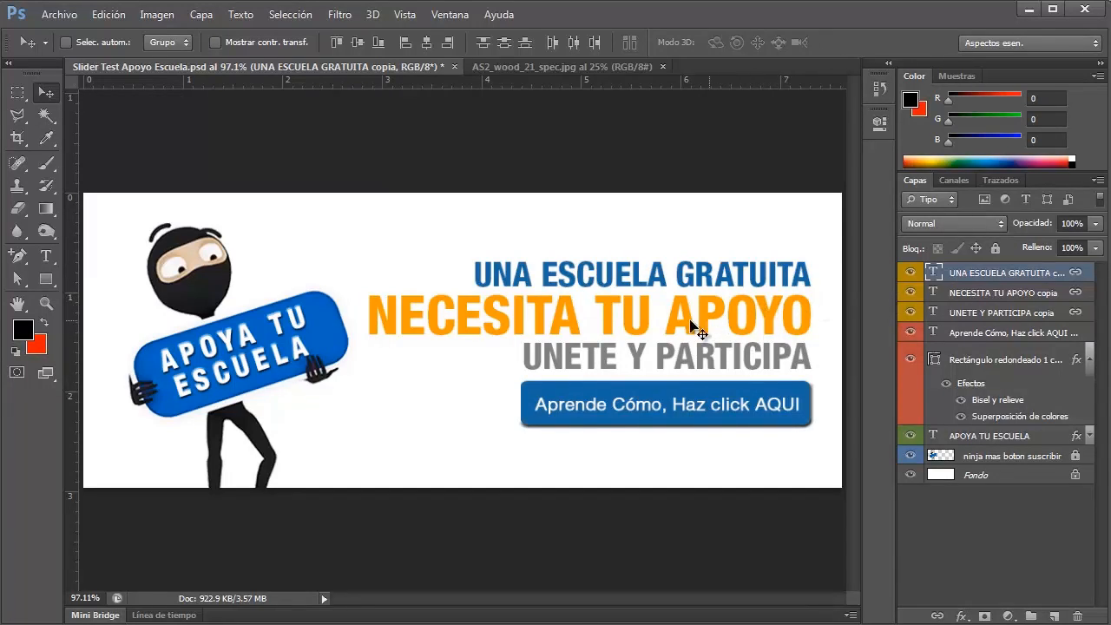
{"action": "left_click_drag", "start_coordinate": [702, 323], "coordinate": [485, 385]}
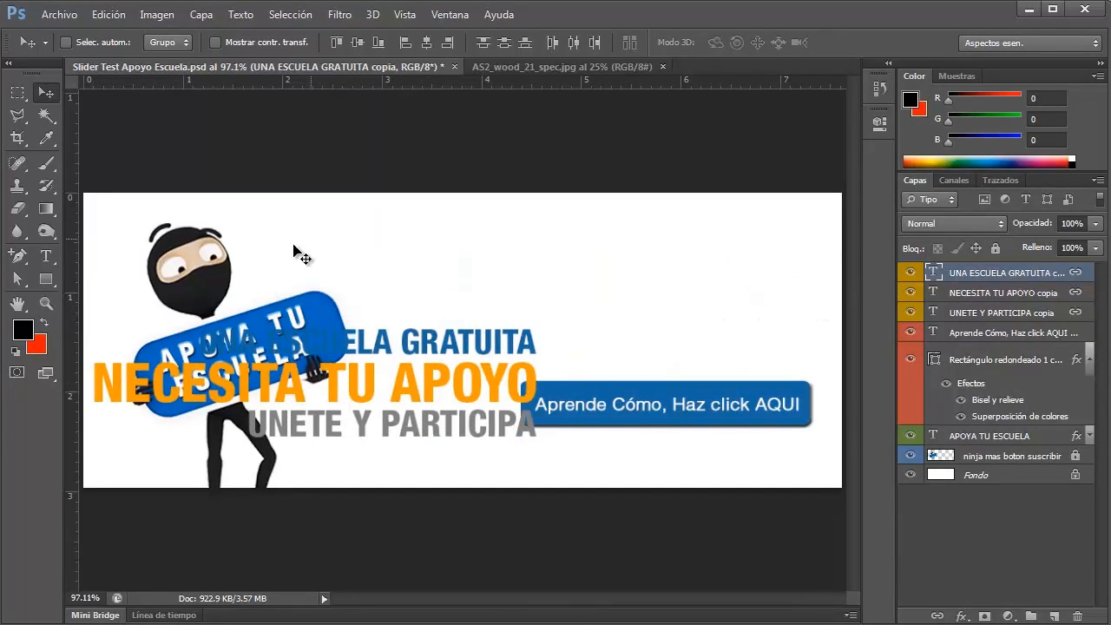
{"action": "key", "text": "ctrl+z"}
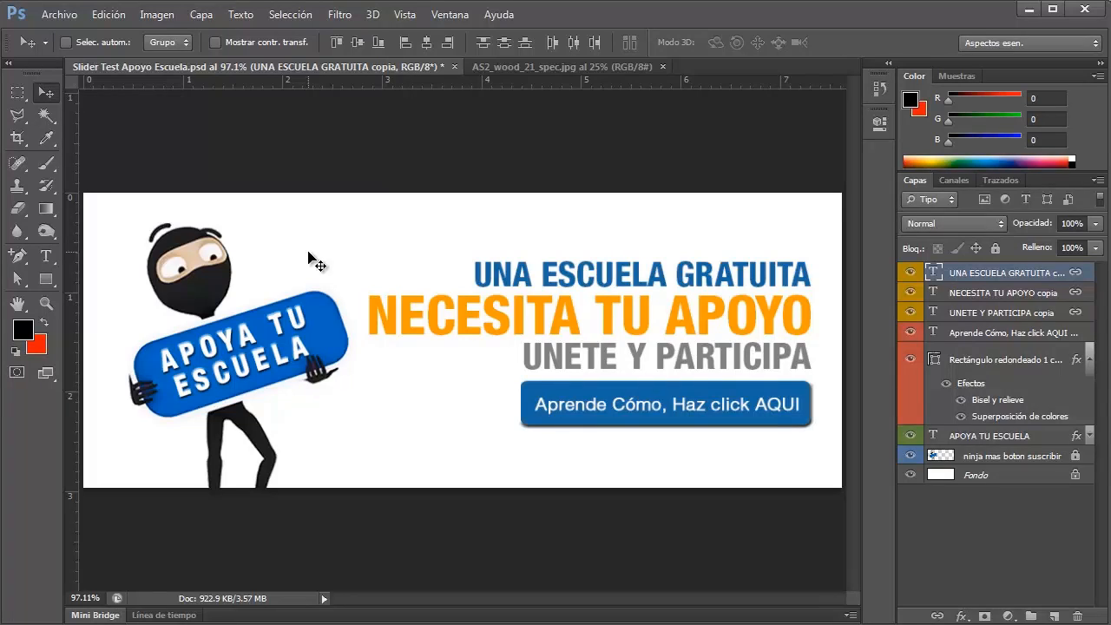
- Unlink the three headline text layers and try moving the UNA ESCUELA GRATUITA text on its own
{"action": "left_click", "coordinate": [961, 314], "text": "shift"}
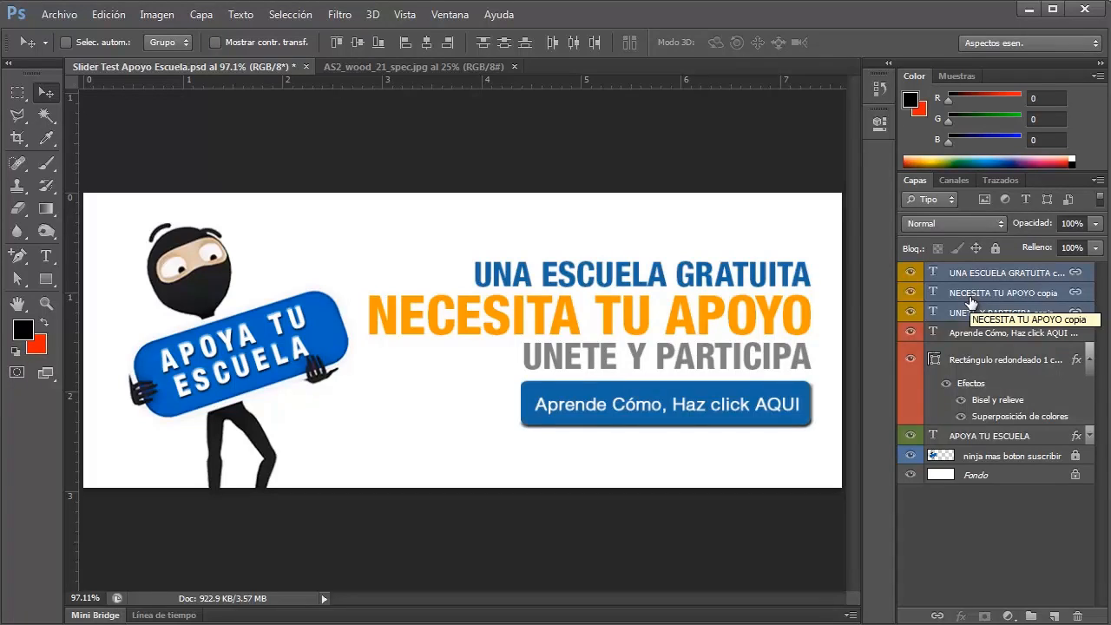
{"action": "right_click", "coordinate": [969, 298]}
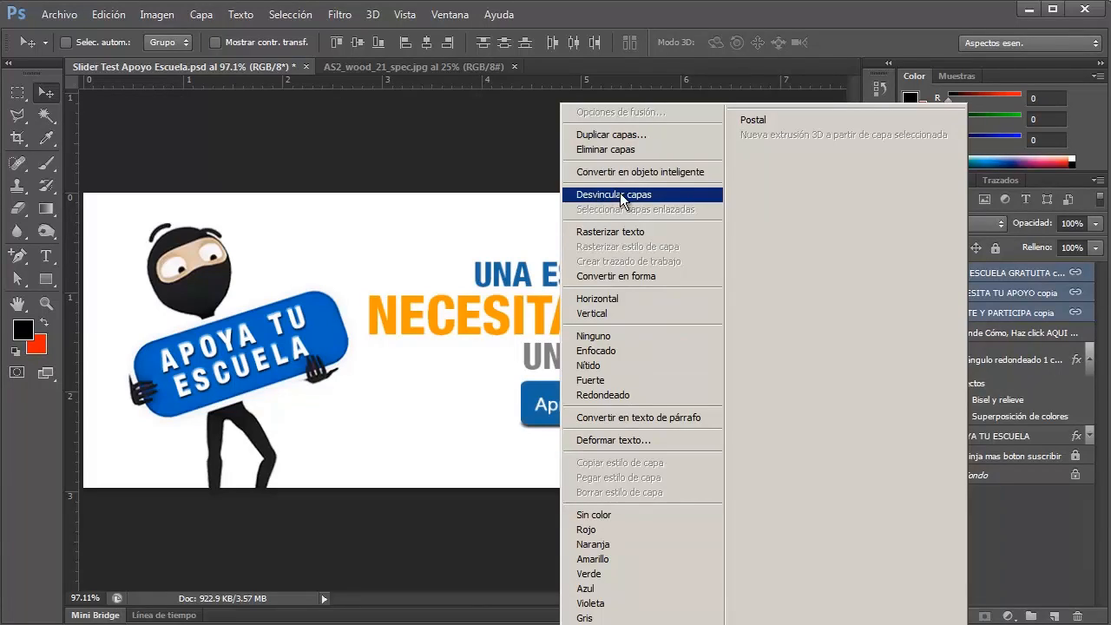
{"action": "left_click", "coordinate": [649, 193]}
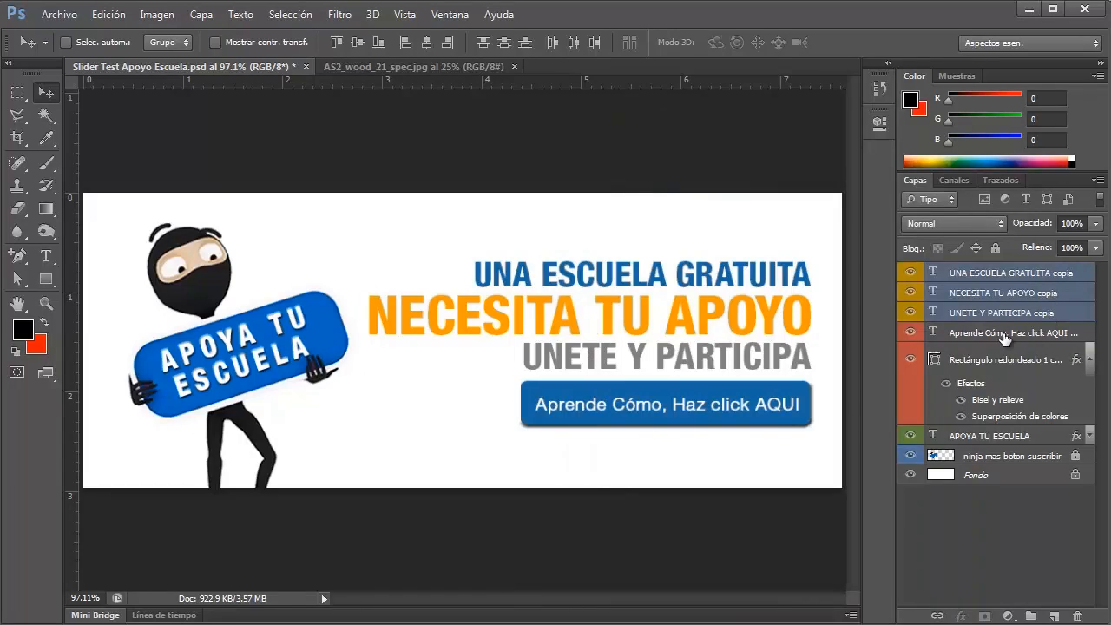
{"action": "left_click", "coordinate": [1011, 274]}
{"action": "left_click_drag", "start_coordinate": [720, 292], "coordinate": [776, 287]}
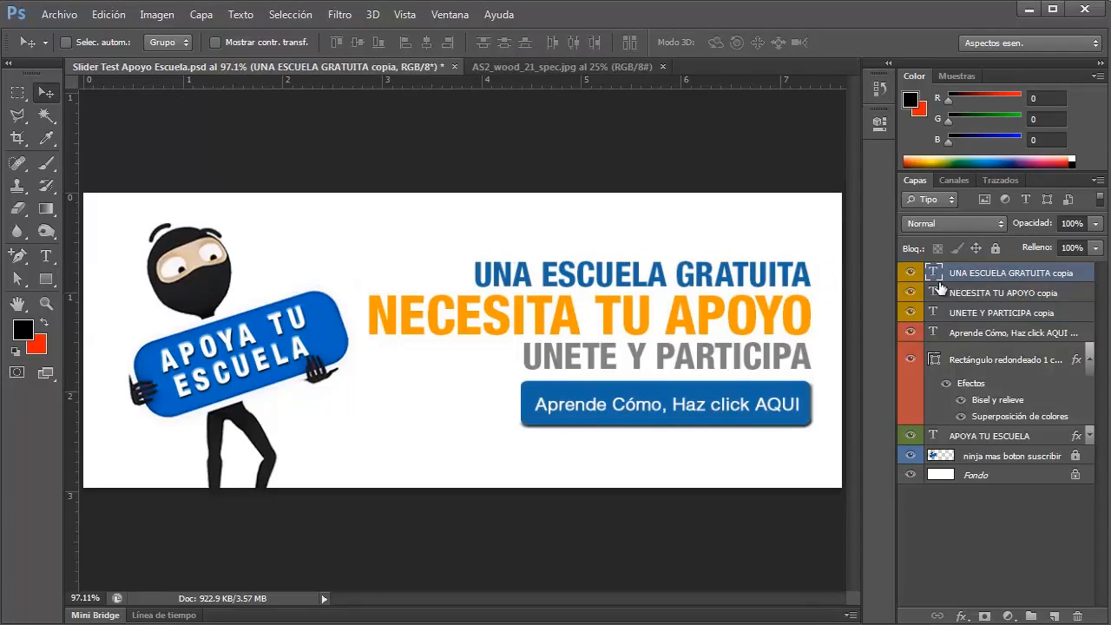
- Link the three headline text layers again
{"action": "left_click", "coordinate": [986, 314], "text": "shift"}
{"action": "left_click", "coordinate": [937, 615]}
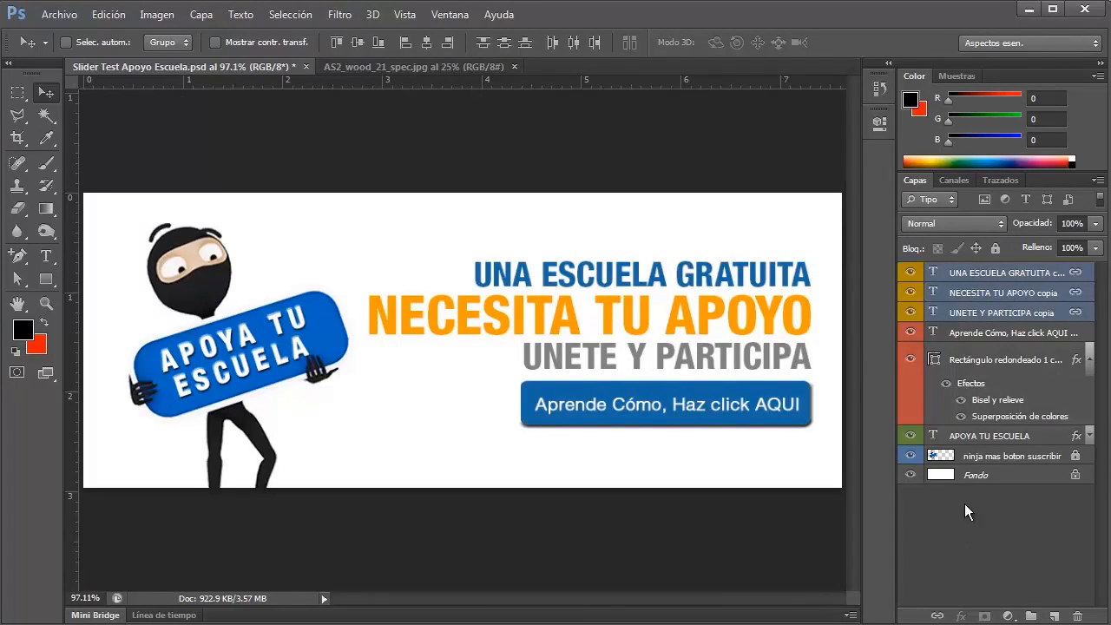
{"action": "right_click", "coordinate": [1002, 301]}
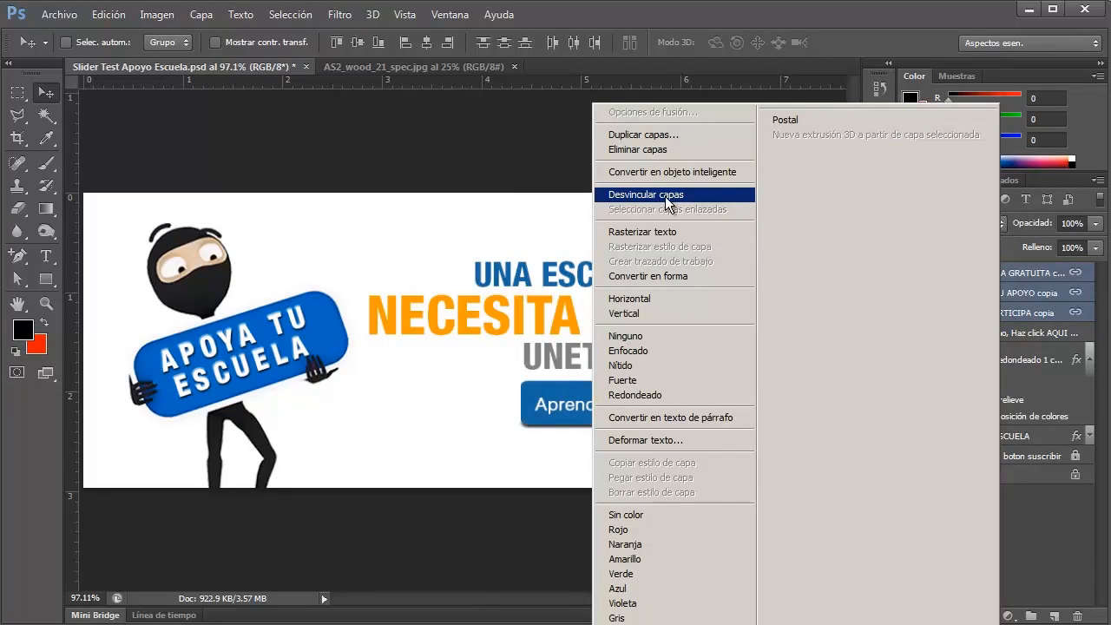
{"action": "left_click", "coordinate": [978, 544]}
{"action": "left_click", "coordinate": [989, 543]}
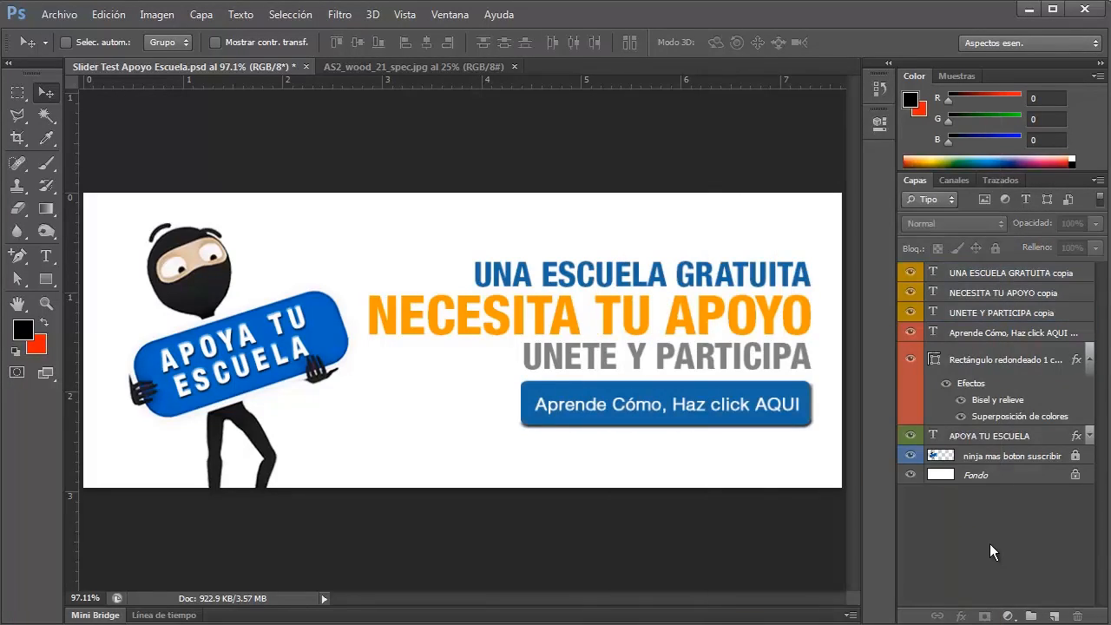
- Unlink the UNA ESCUELA GRATUITA, NECESITA TU APOYO and UNETE Y PARTICIPA text layers, and deselect them
{"action": "left_click", "coordinate": [998, 312]}
{"action": "left_click", "coordinate": [993, 274], "text": "shift"}
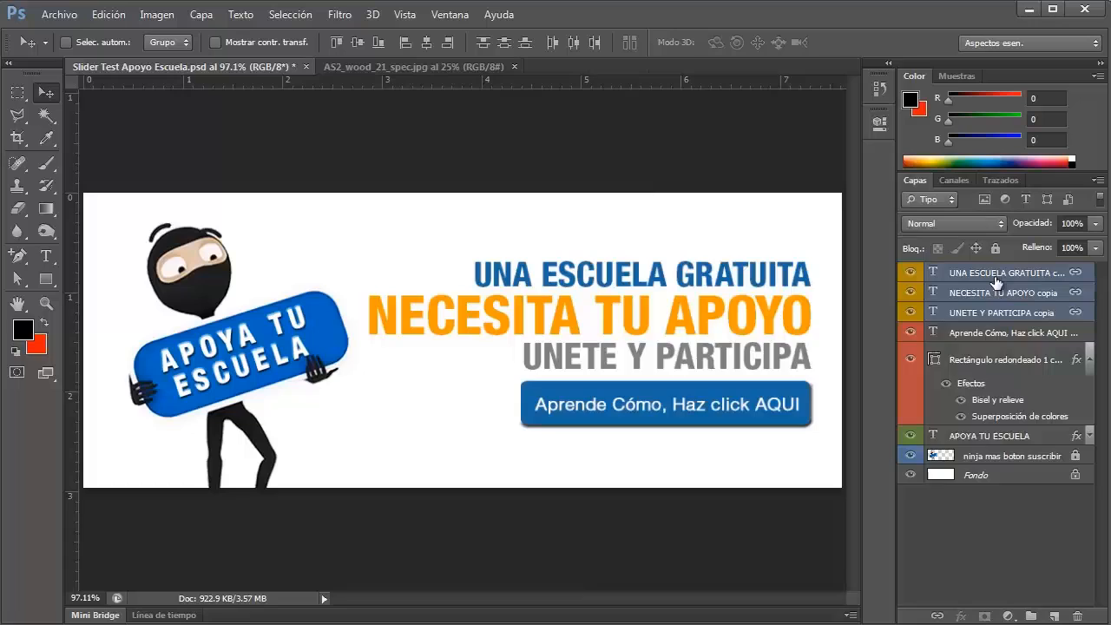
{"action": "right_click", "coordinate": [993, 276]}
{"action": "left_click", "coordinate": [672, 193]}
{"action": "left_click", "coordinate": [965, 533]}
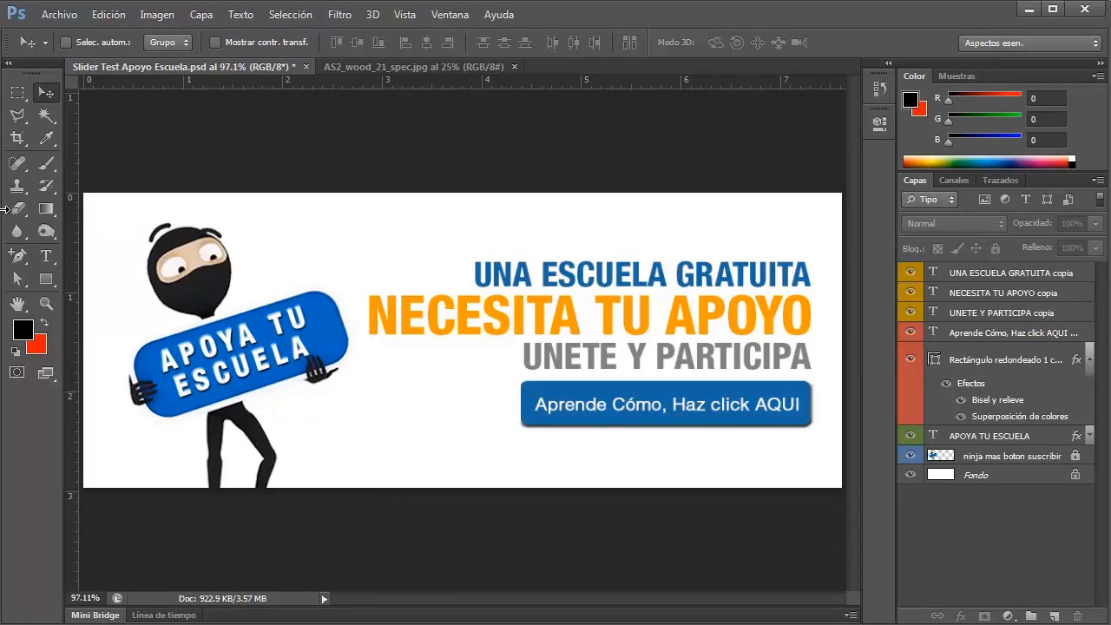
- Draw a black rectangle about 193 × 237 px over the ninja and a black circle about 193 px across over the start of the headlines
{"action": "left_click", "coordinate": [42, 282]}
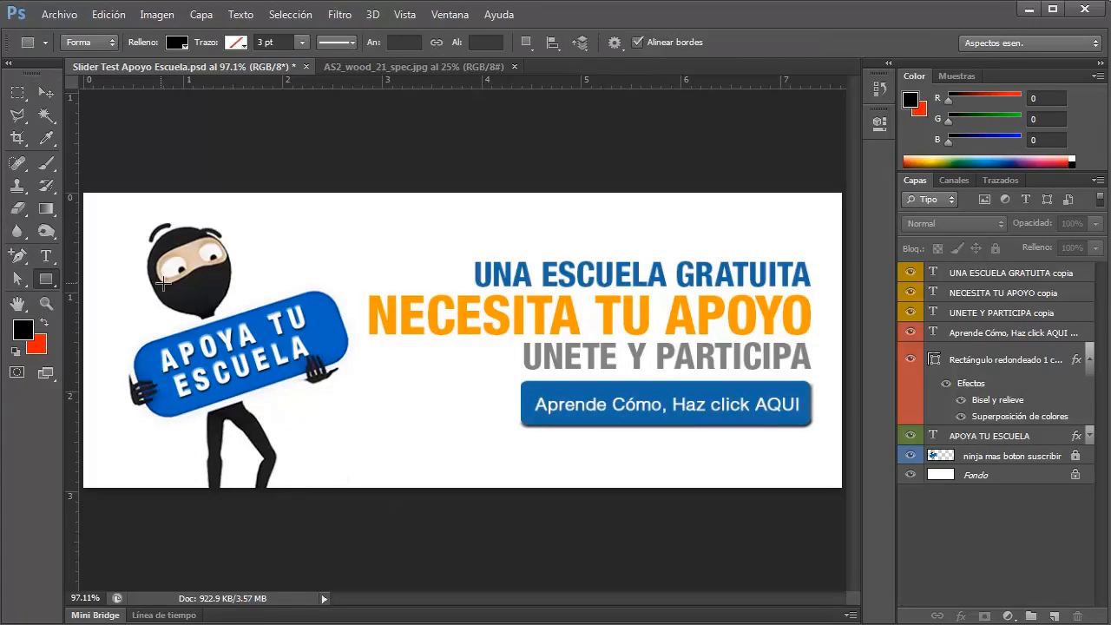
{"action": "left_click_drag", "start_coordinate": [151, 231], "coordinate": [313, 430]}
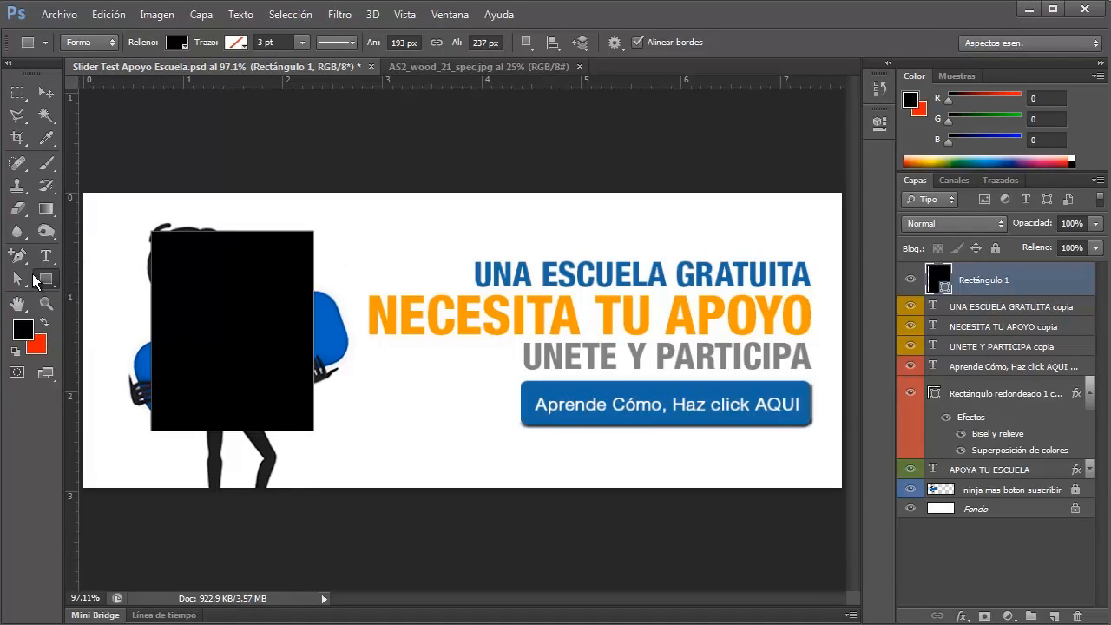
{"action": "left_click", "coordinate": [42, 285]}
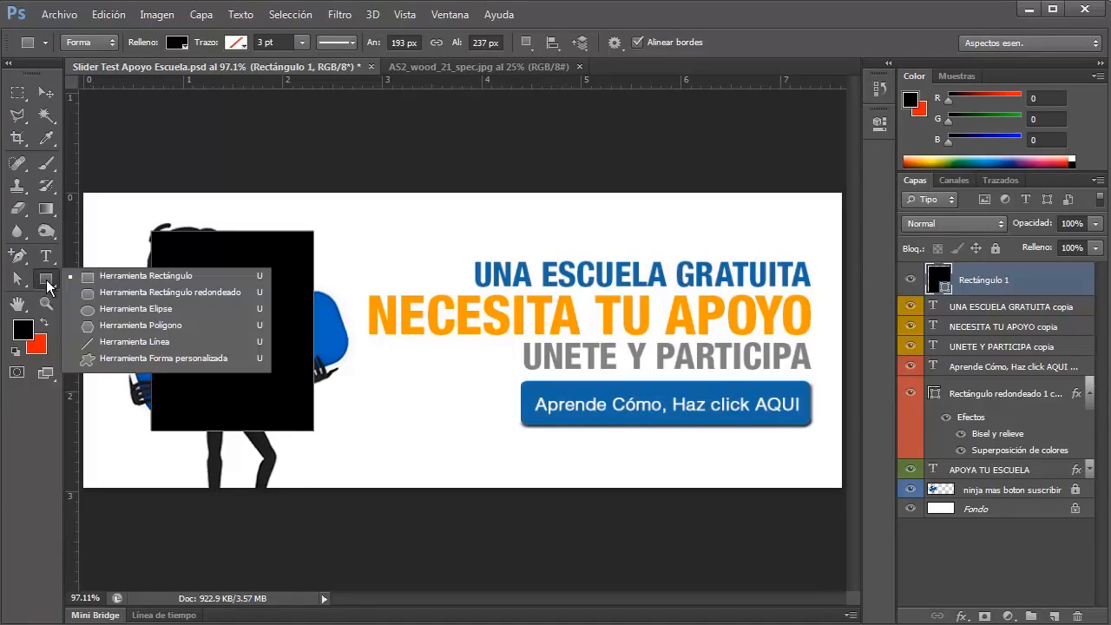
{"action": "left_click", "coordinate": [104, 308]}
{"action": "left_click_drag", "start_coordinate": [392, 248], "coordinate": [575, 407]}
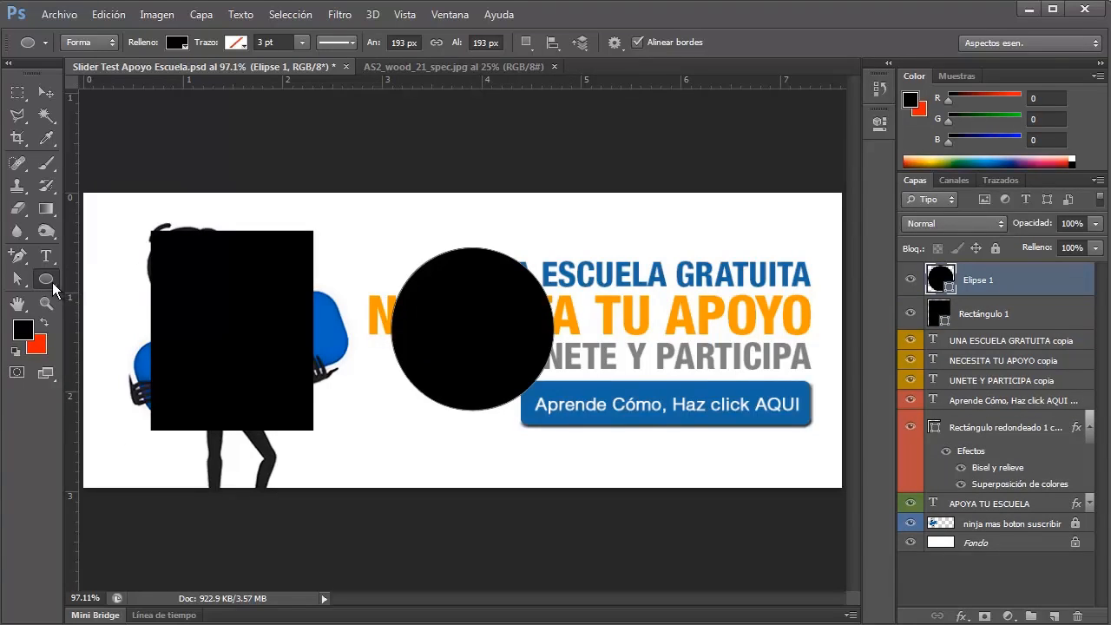
- Draw a black rounded rectangle about 291 × 69 px with a 40 px radius over the headline texts, beside the circle
{"action": "left_click", "coordinate": [46, 280]}
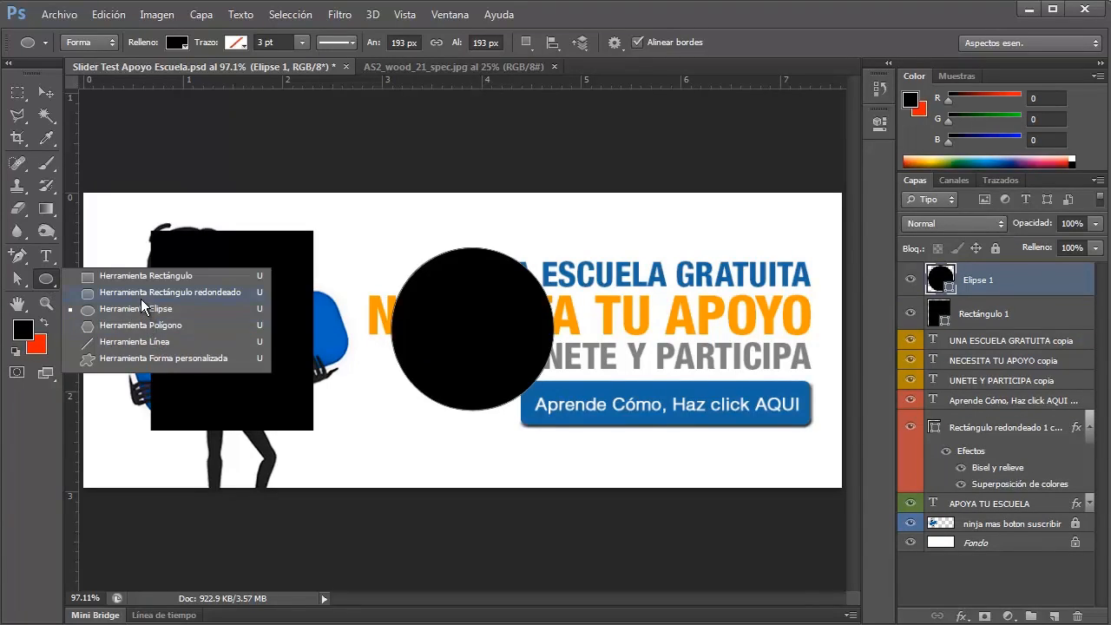
{"action": "left_click", "coordinate": [141, 298]}
{"action": "left_click_drag", "start_coordinate": [659, 352], "coordinate": [824, 355]}
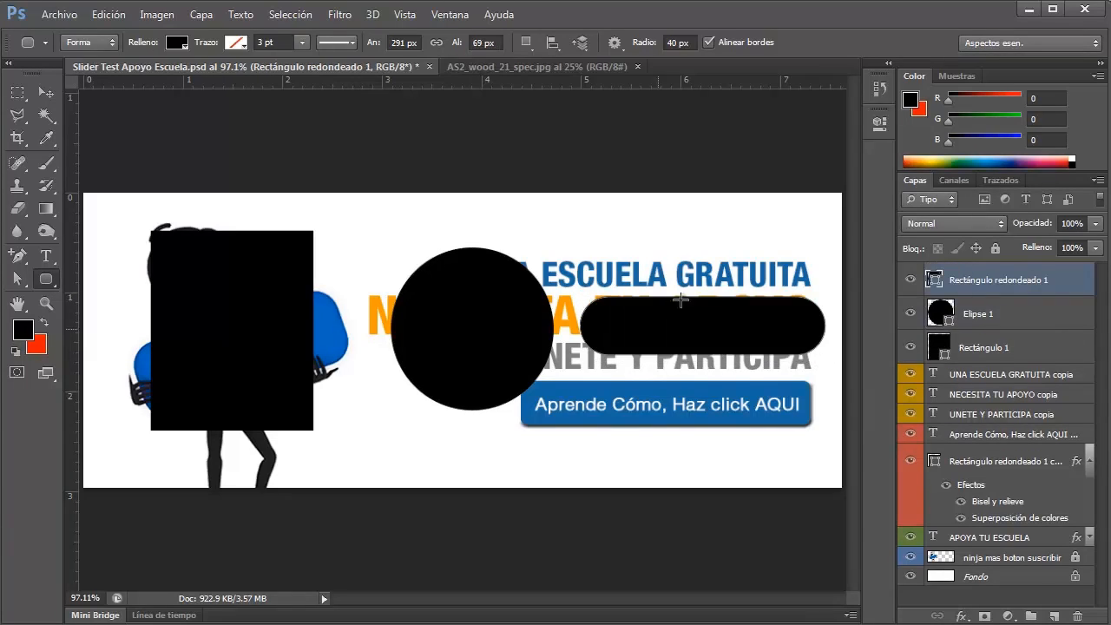
- Move the black circle slightly to the left, away from the rounded rectangle
{"action": "left_click", "coordinate": [942, 321]}
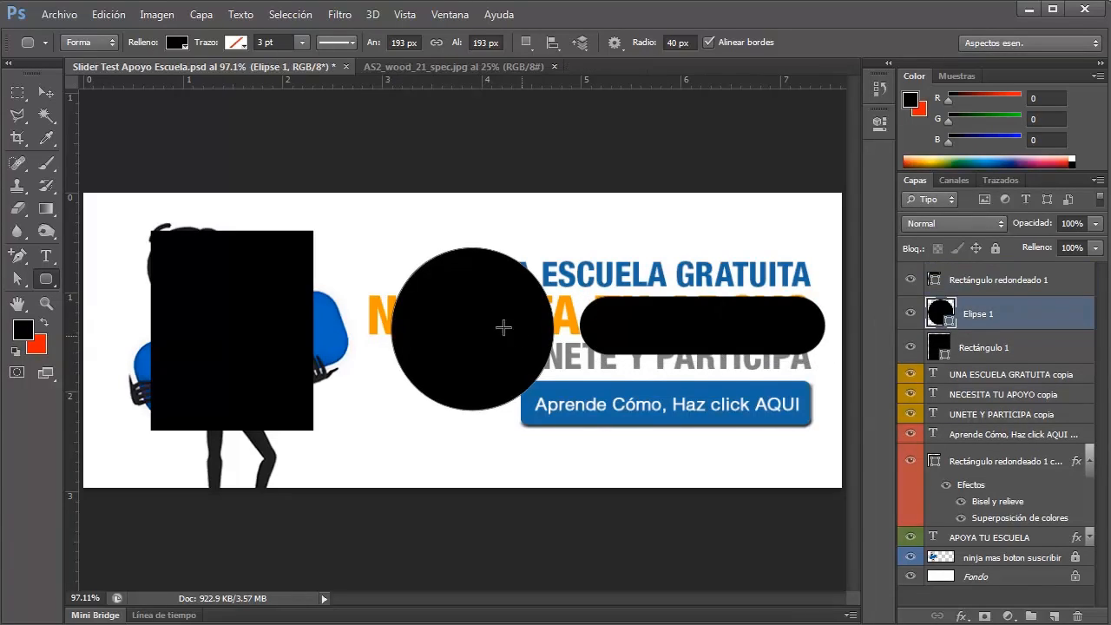
{"action": "left_click", "coordinate": [46, 93]}
{"action": "left_click_drag", "start_coordinate": [444, 321], "coordinate": [431, 319]}
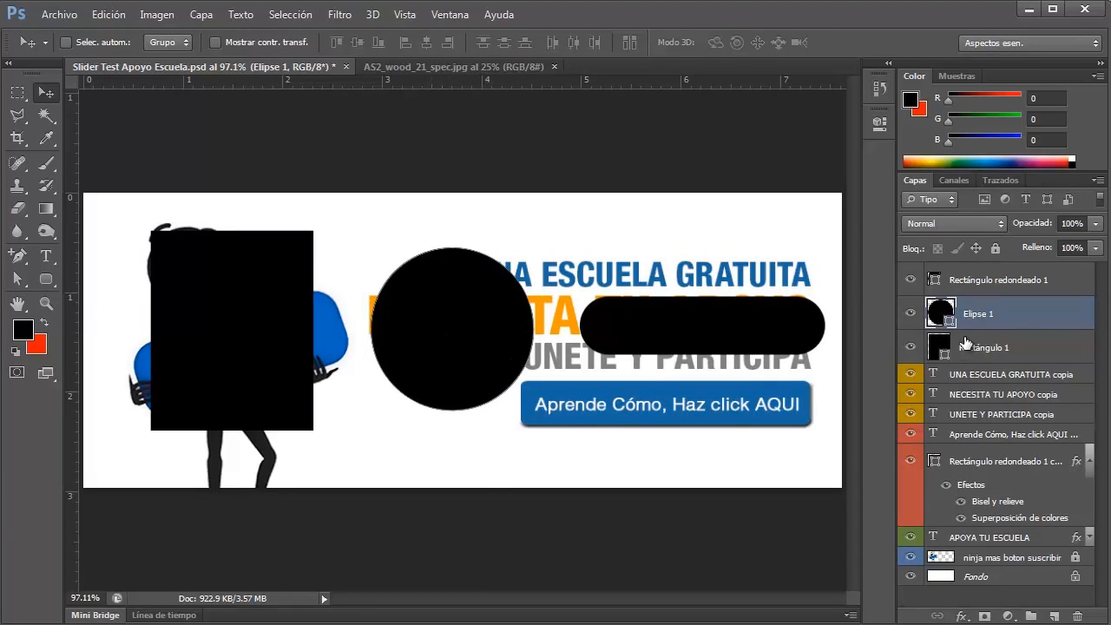
- Change the circle's fill to a fully saturated bright blue with hue 241°
{"action": "double_click", "coordinate": [941, 318]}
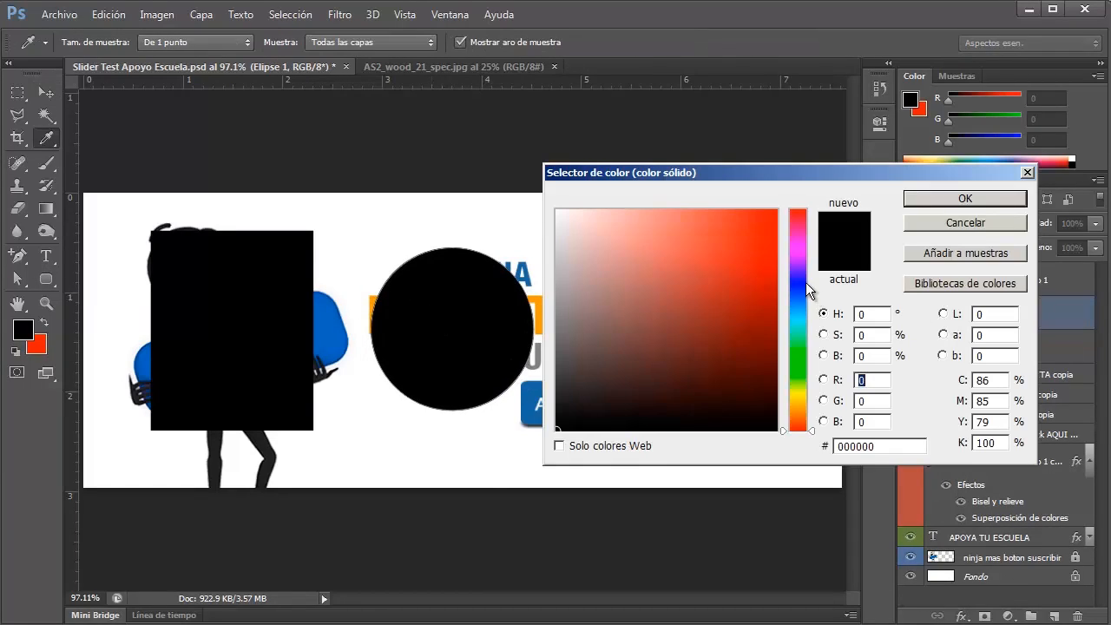
{"action": "left_click", "coordinate": [810, 282]}
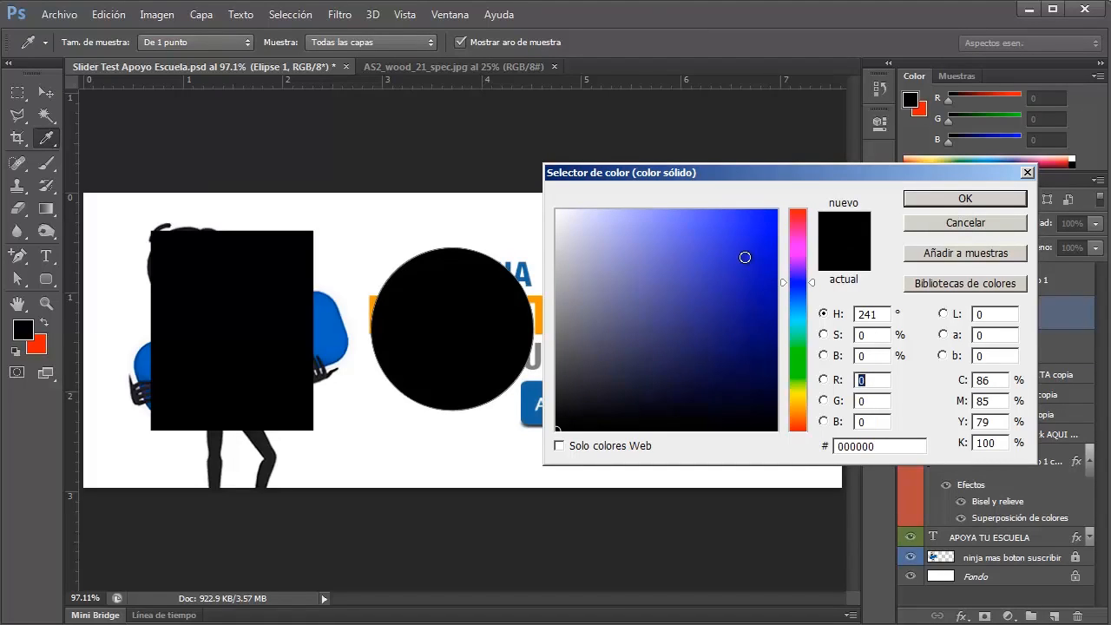
{"action": "left_click_drag", "start_coordinate": [745, 265], "coordinate": [778, 208]}
{"action": "left_click", "coordinate": [978, 195]}
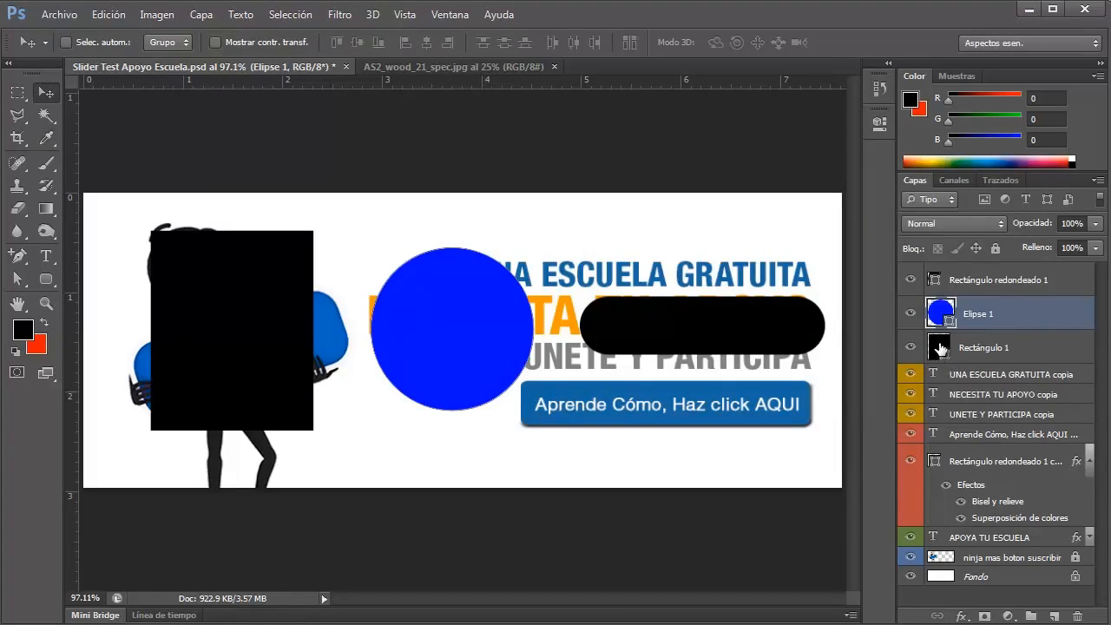
- Change the rounded rectangle's fill to bright green, 06ff00
{"action": "double_click", "coordinate": [933, 279]}
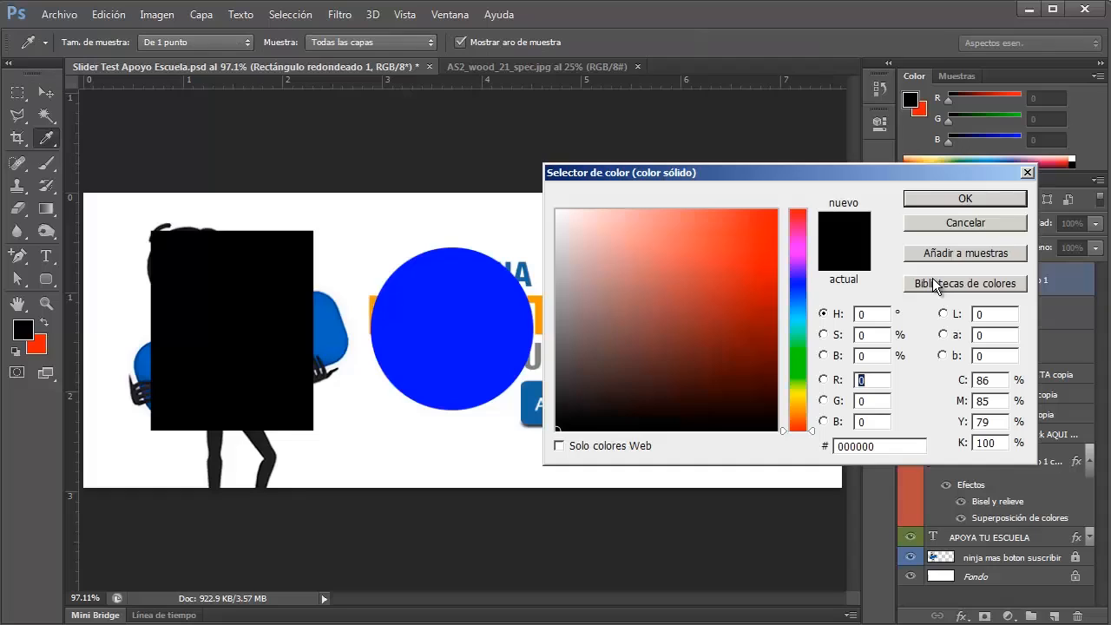
{"action": "left_click", "coordinate": [799, 356]}
{"action": "left_click_drag", "start_coordinate": [763, 263], "coordinate": [778, 208]}
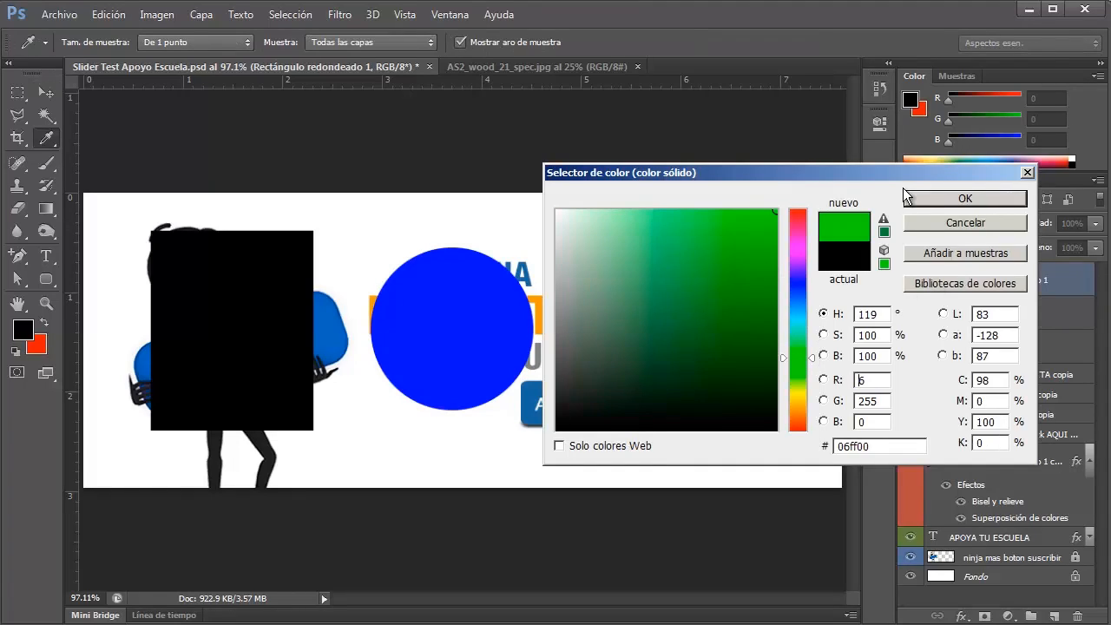
{"action": "left_click", "coordinate": [965, 199]}
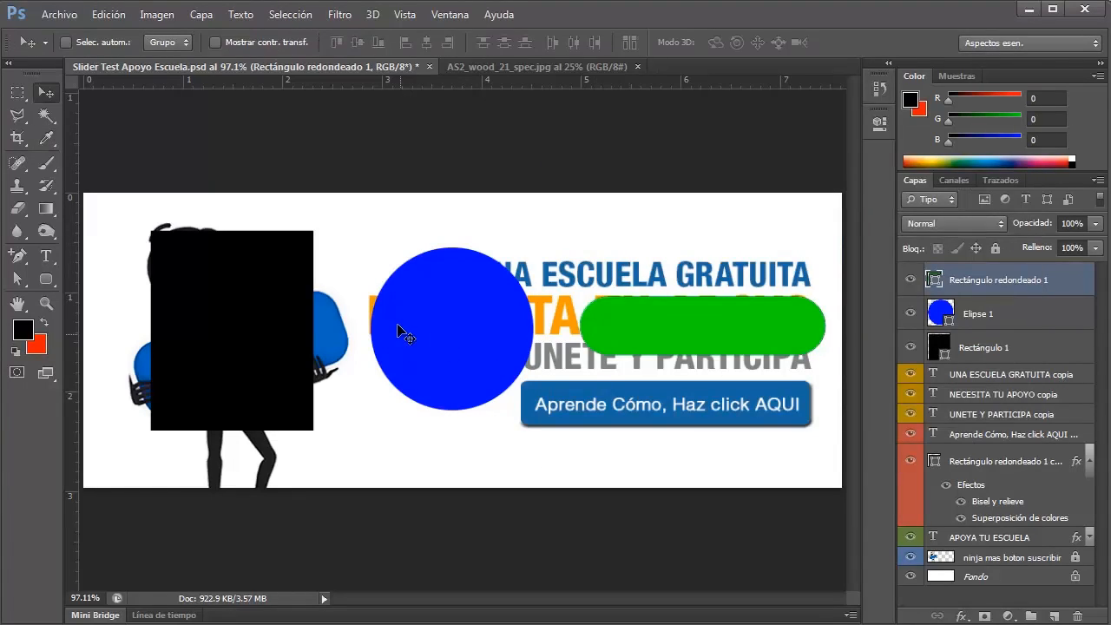
- Hide the headline, button, APOYA TU ESCUELA and ninja layers below the three shapes, and select the blue circle's layer
{"action": "left_click_drag", "start_coordinate": [909, 374], "coordinate": [908, 559]}
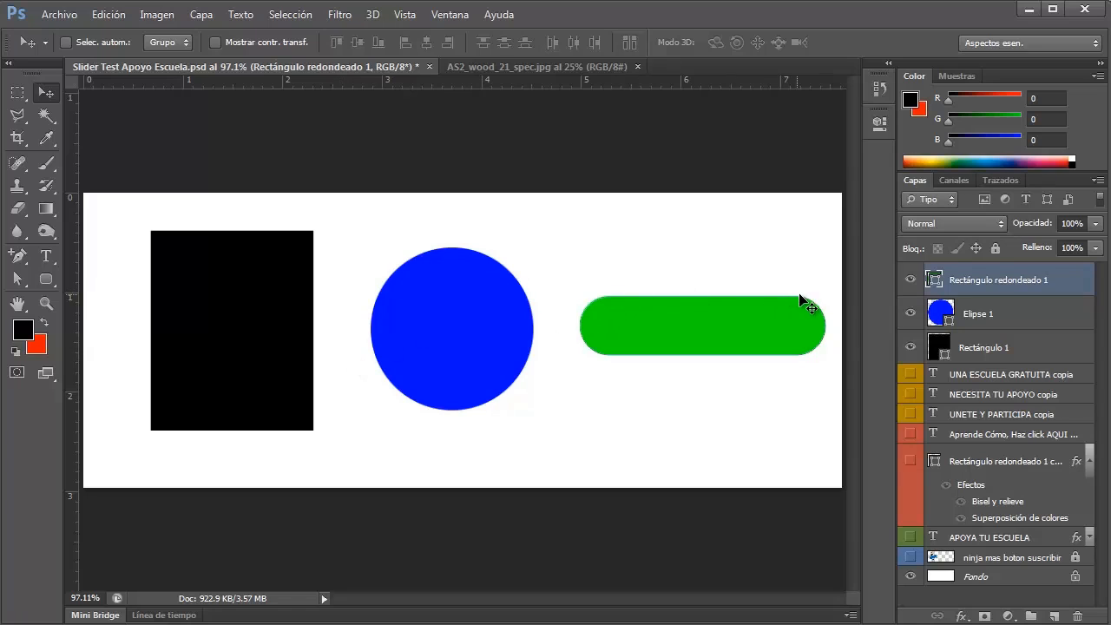
{"action": "right_click", "coordinate": [977, 287]}
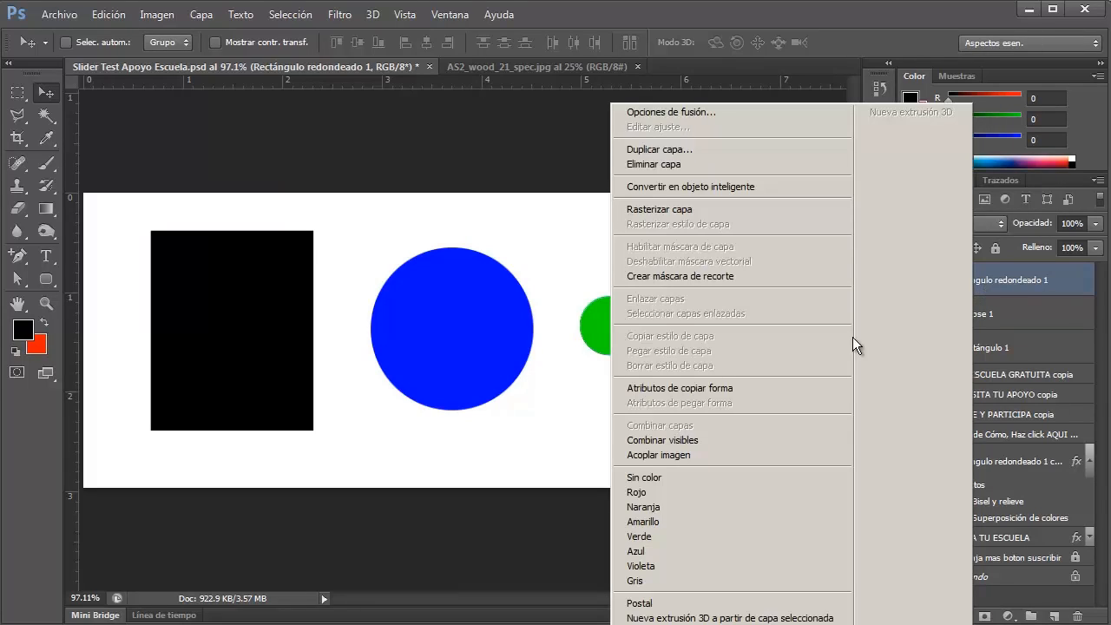
{"action": "left_click", "coordinate": [524, 533]}
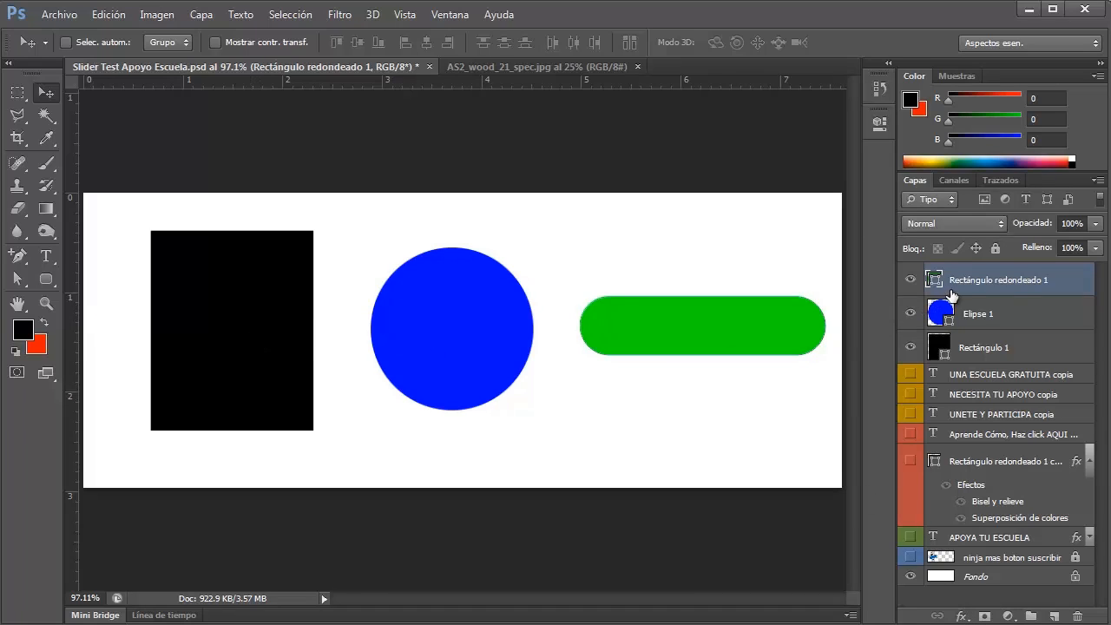
{"action": "left_click", "coordinate": [998, 351]}
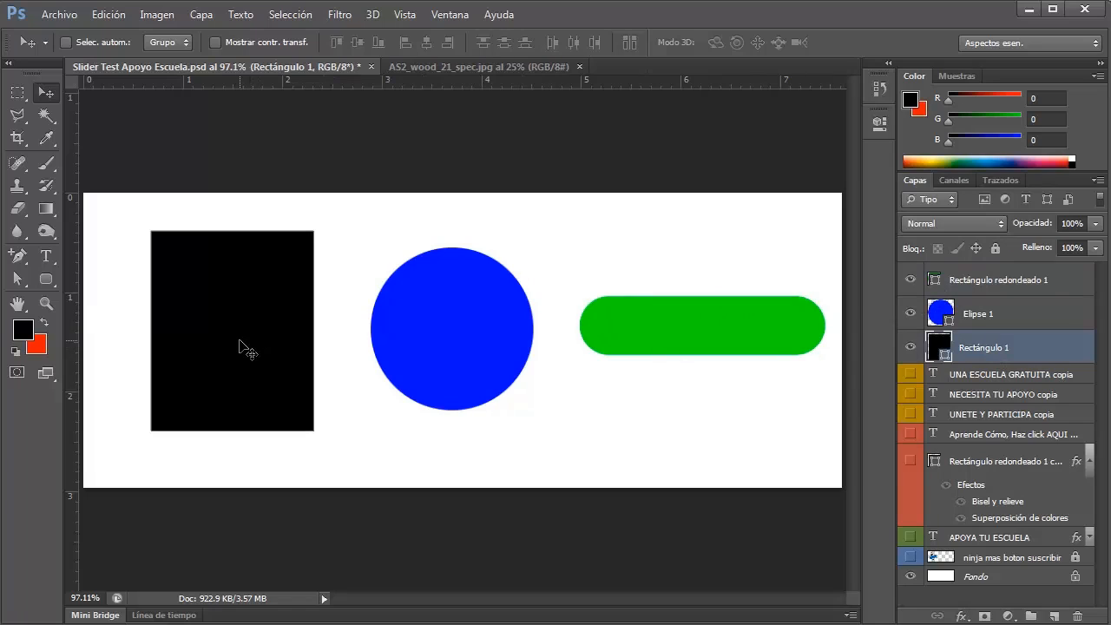
{"action": "left_click", "coordinate": [963, 317]}
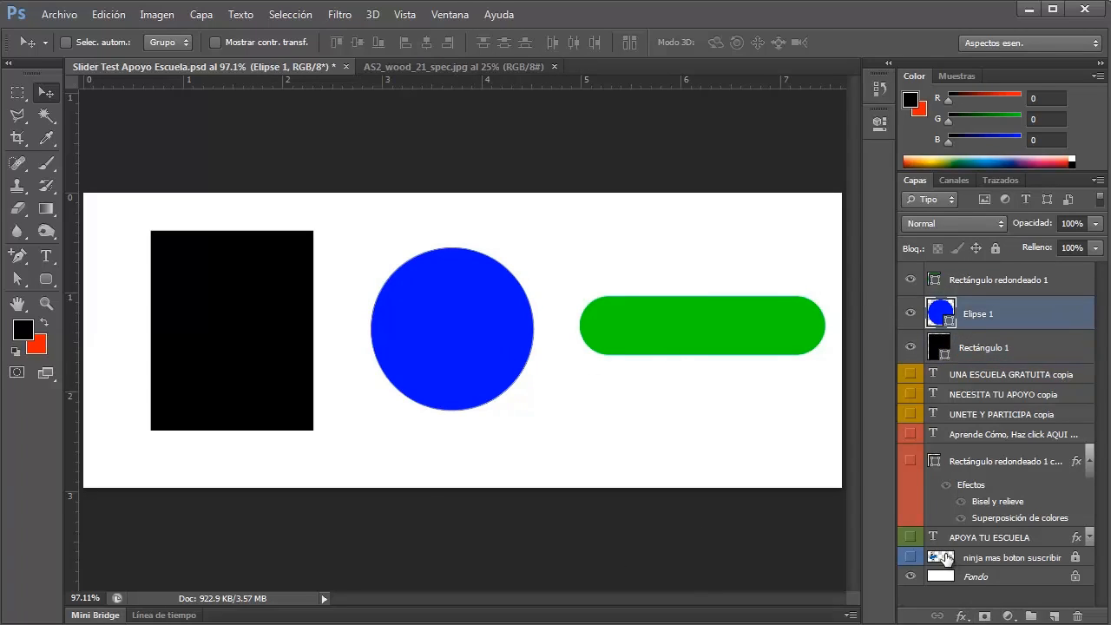
{"action": "left_click", "coordinate": [961, 616]}
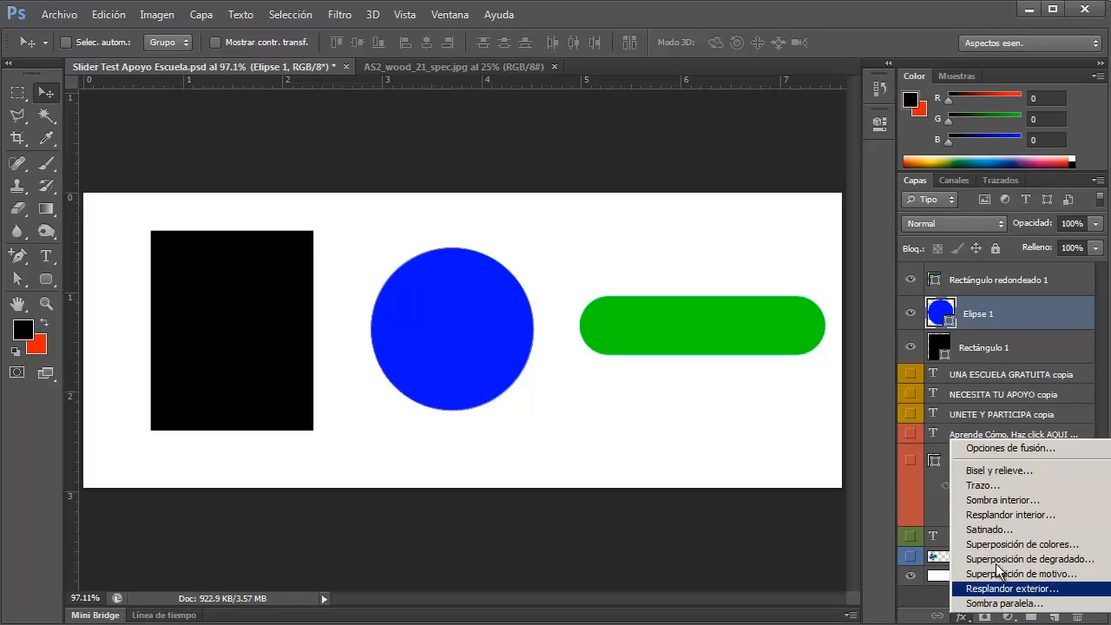
{"action": "left_click", "coordinate": [1001, 470]}
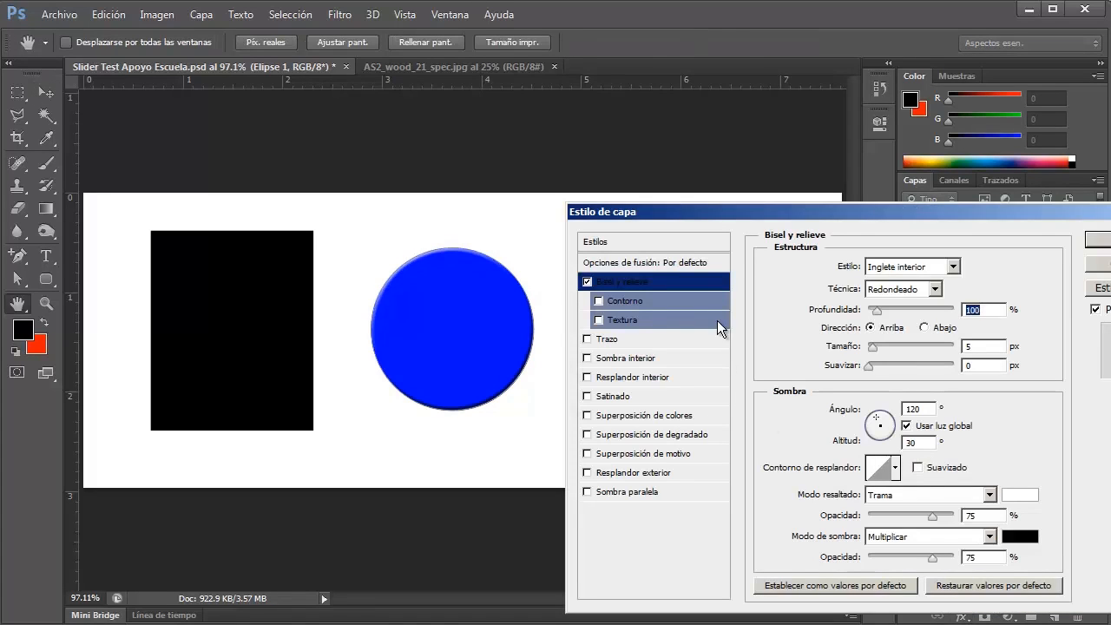
{"action": "left_click_drag", "start_coordinate": [759, 217], "coordinate": [717, 154]}
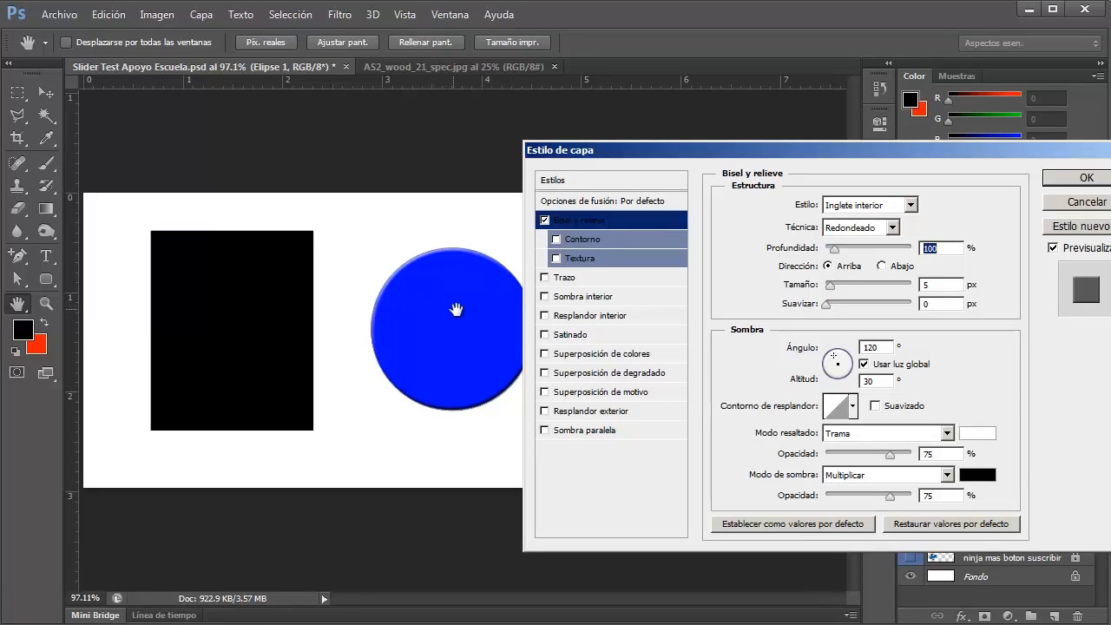
{"action": "key", "text": "Down"}
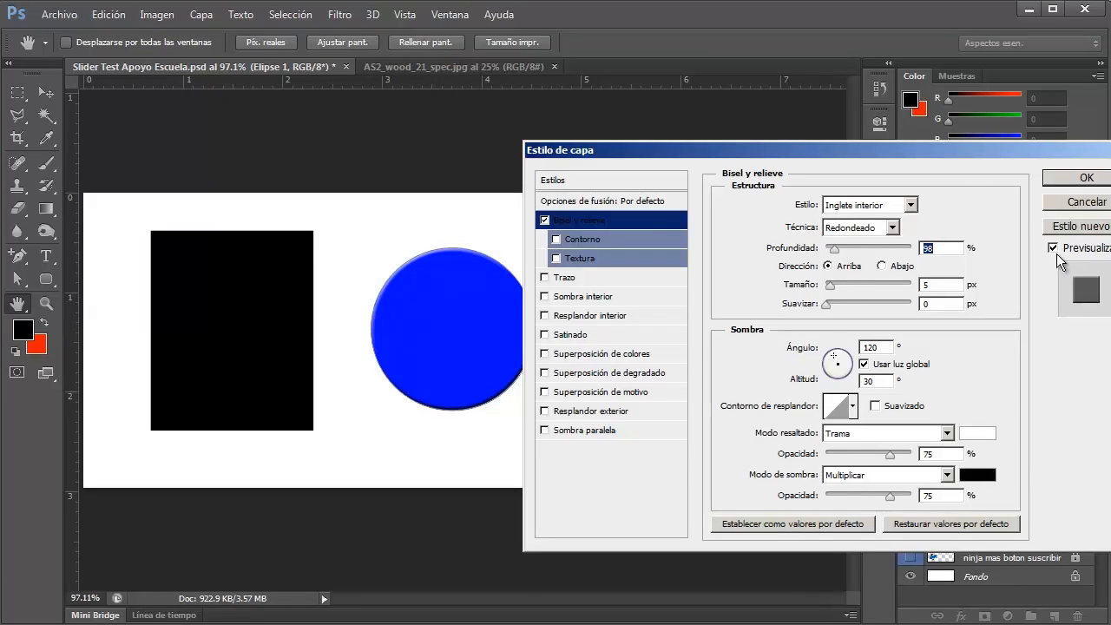
{"action": "left_click", "coordinate": [1084, 204]}
- Add a Bevel and Emboss (Bisel y relieve) layer style to the blue circle, viewed up close
{"action": "scroll", "coordinate": [434, 366], "scroll_direction": "down", "scroll_amount": 3}
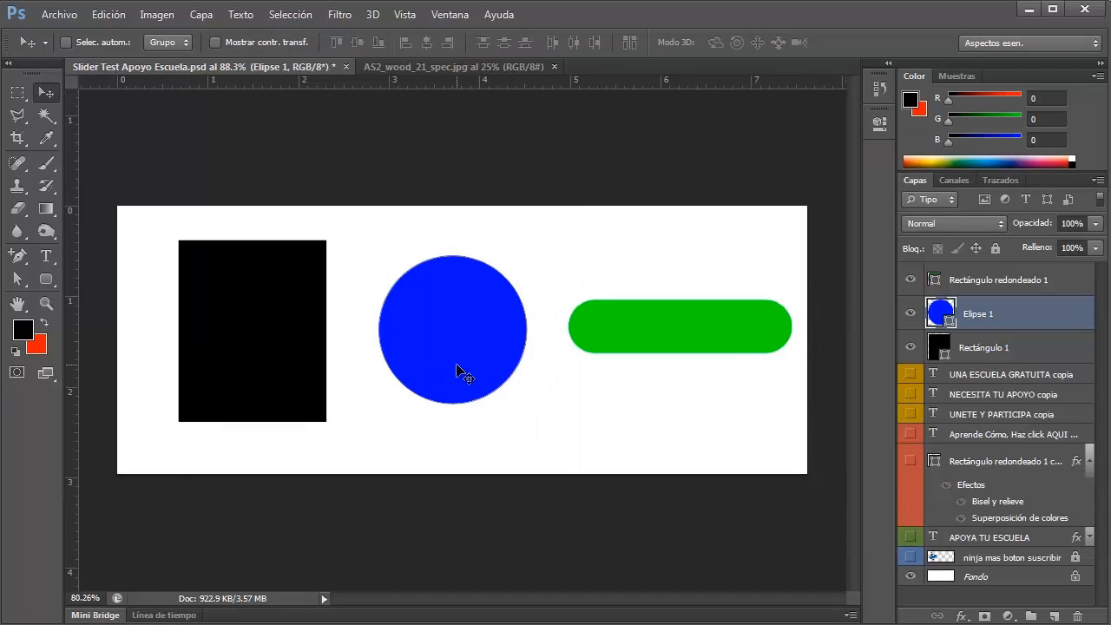
{"action": "scroll", "coordinate": [460, 371], "scroll_direction": "up", "scroll_amount": 5}
{"action": "scroll", "coordinate": [482, 372], "scroll_direction": "up", "scroll_amount": 3}
{"action": "left_click_drag", "start_coordinate": [527, 365], "coordinate": [378, 366]}
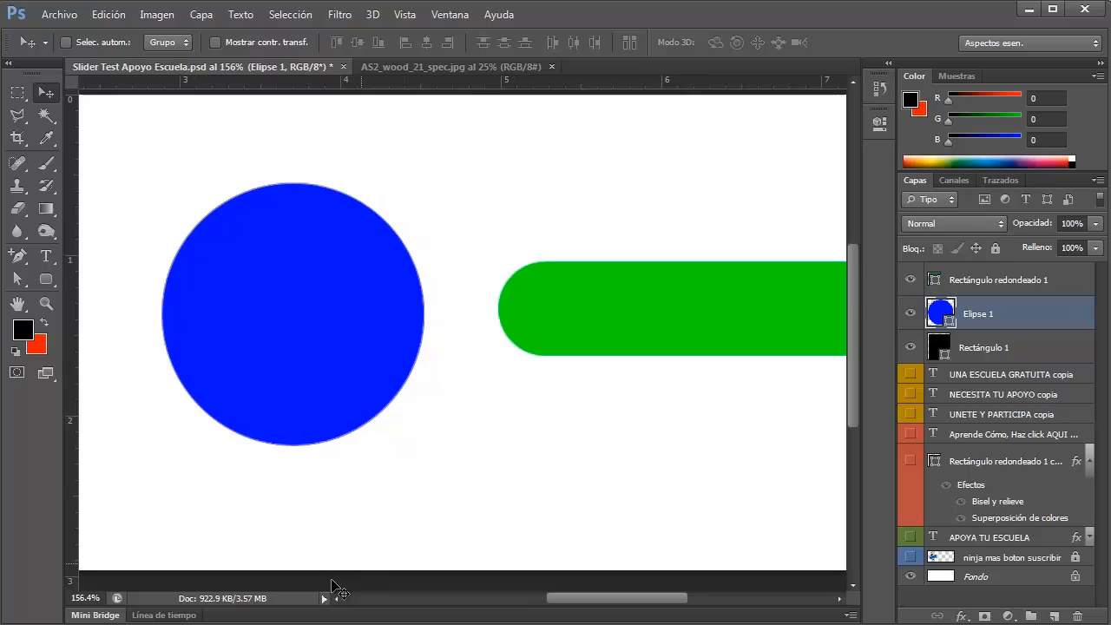
{"action": "left_click", "coordinate": [960, 616]}
{"action": "left_click", "coordinate": [974, 482]}
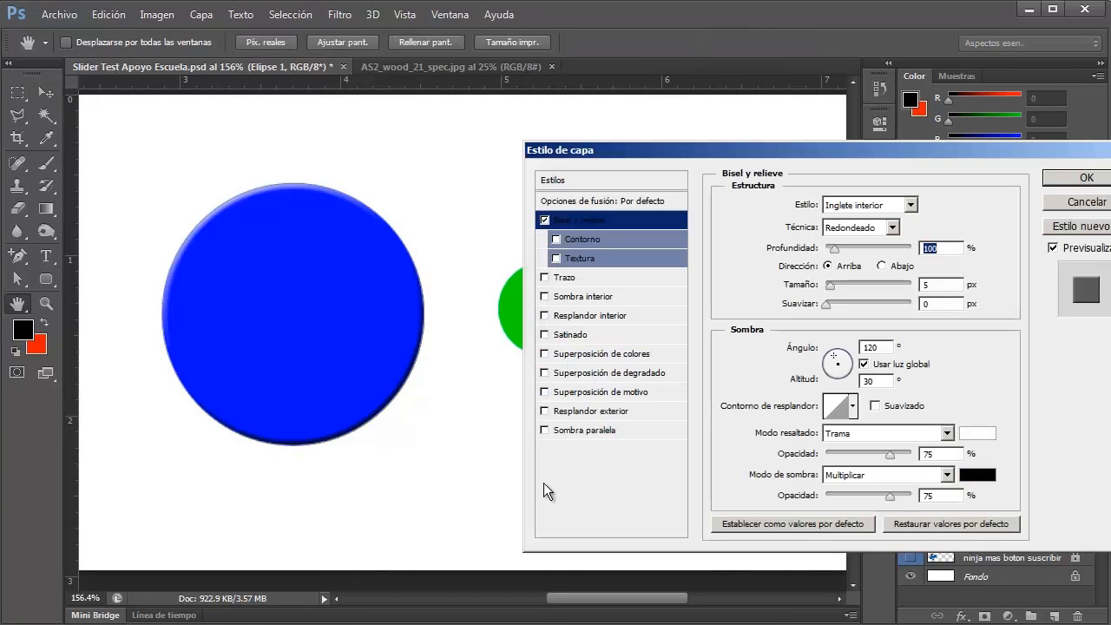
- Try the bevel's Contour (Contorno) and Texture (Textura) options on the circle, and turn both off again
{"action": "left_click", "coordinate": [571, 243]}
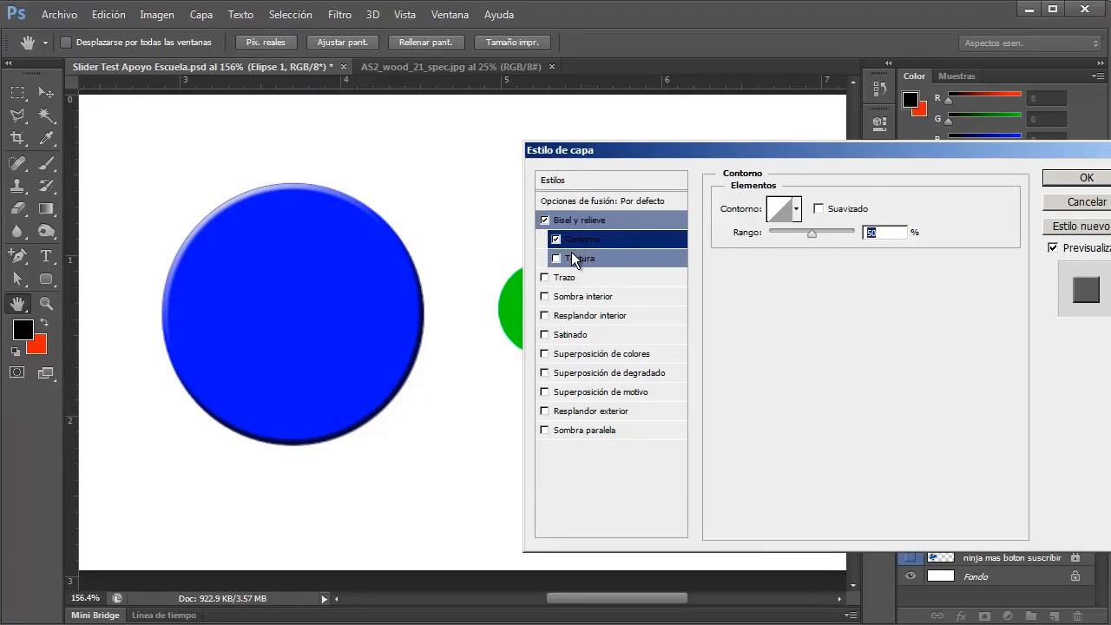
{"action": "left_click", "coordinate": [573, 261]}
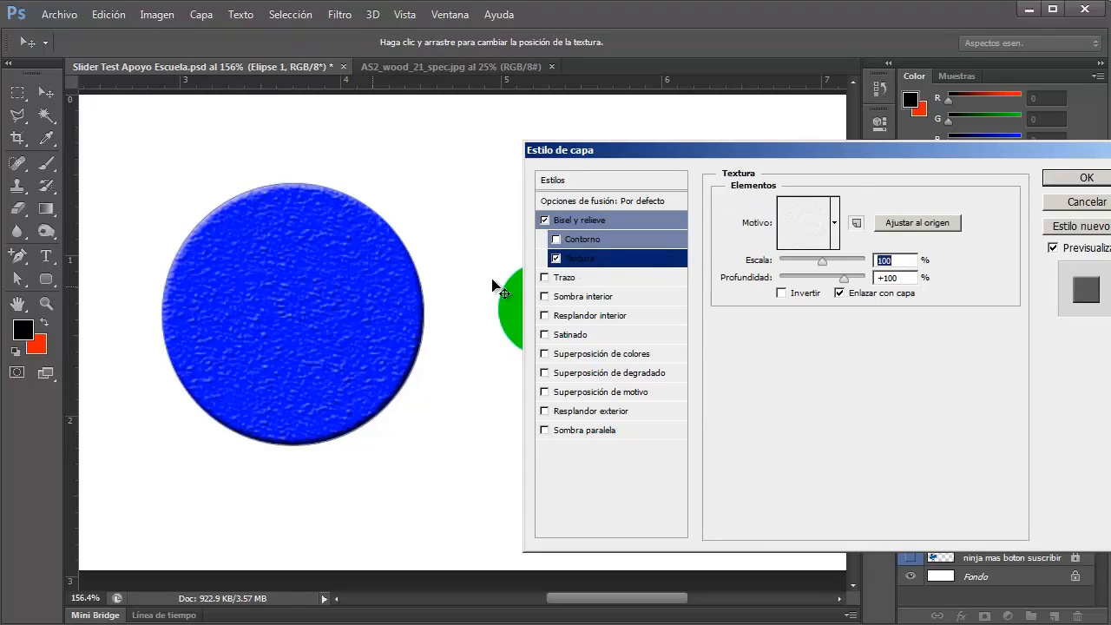
{"action": "left_click", "coordinate": [556, 259]}
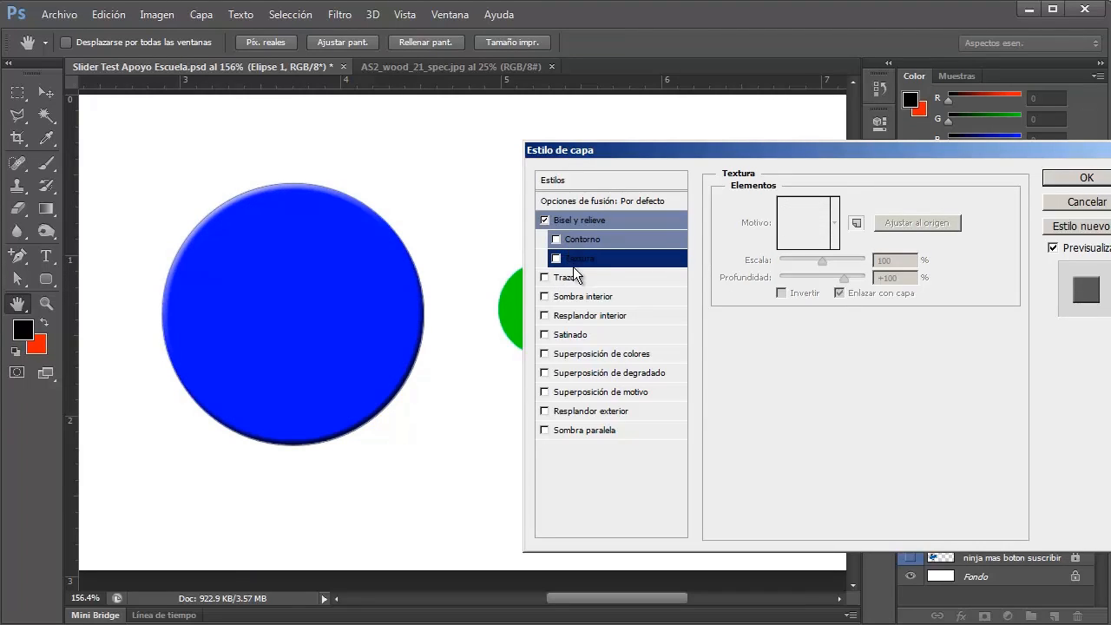
- Set the depth (Profundidad) of the circle's bevel to 1000%
{"action": "left_click", "coordinate": [579, 216]}
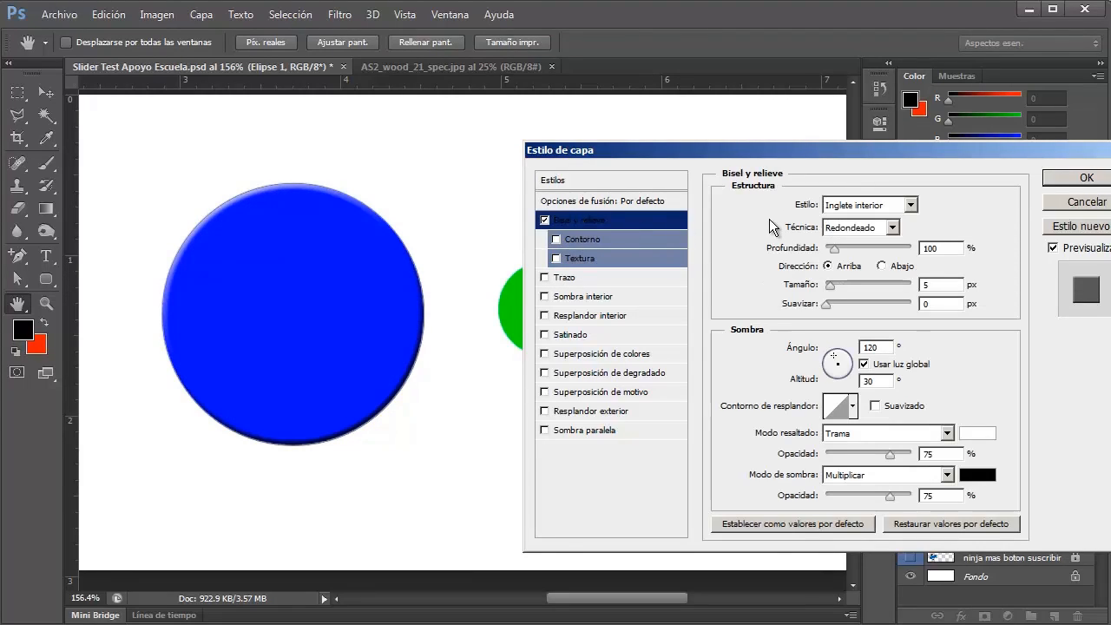
{"action": "left_click_drag", "start_coordinate": [834, 249], "coordinate": [976, 258]}
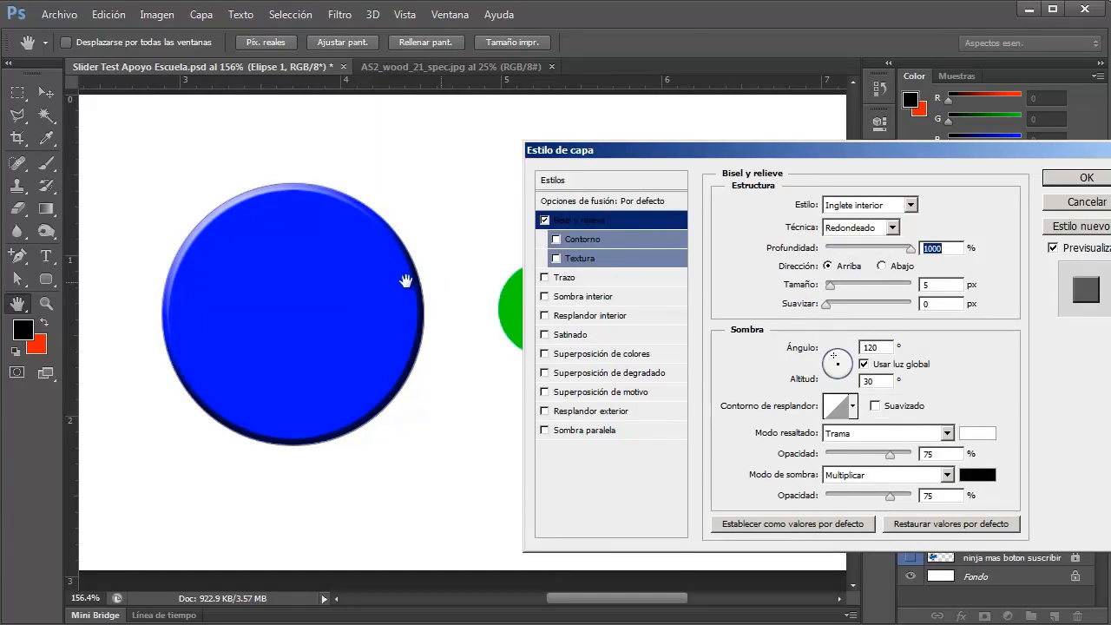
- Set the circle's bevel to a size (Tamaño) of 21 px, depth (Profundidad) of 419% and softening (Suavizar) of 5 px
{"action": "left_click_drag", "start_coordinate": [830, 284], "coordinate": [837, 283]}
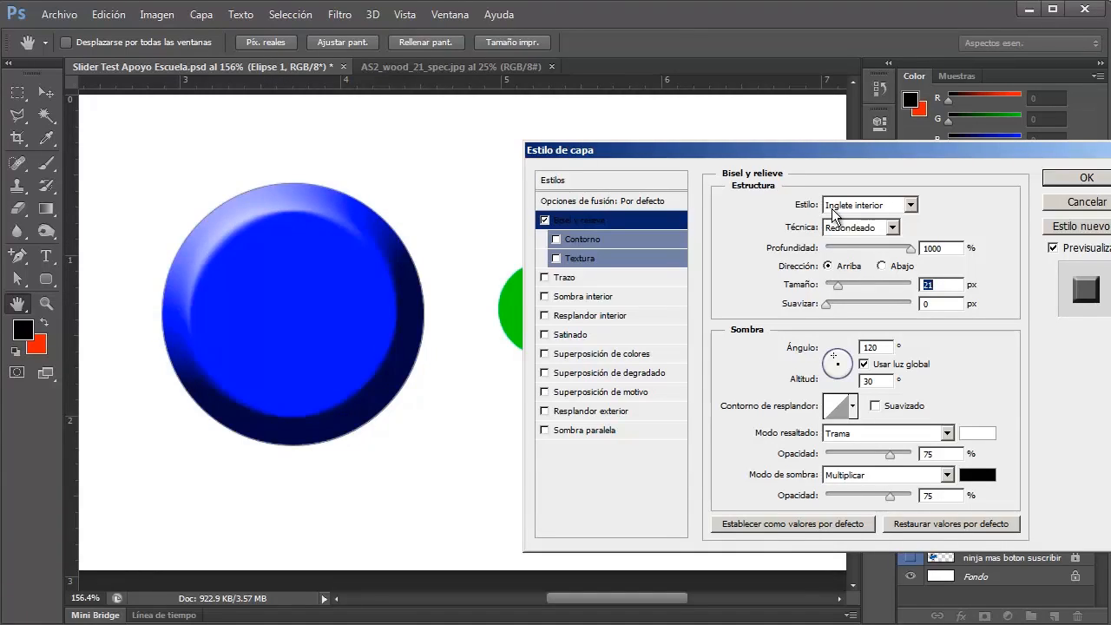
{"action": "mouse_move", "coordinate": [910, 249]}
{"action": "left_mouse_down"}
{"action": "mouse_move", "coordinate": [825, 246]}
{"action": "mouse_move", "coordinate": [925, 252]}
{"action": "mouse_move", "coordinate": [842, 256]}
{"action": "mouse_move", "coordinate": [861, 256]}
{"action": "left_mouse_up"}
{"action": "mouse_move", "coordinate": [827, 305]}
{"action": "left_mouse_down"}
{"action": "mouse_move", "coordinate": [934, 301]}
{"action": "mouse_move", "coordinate": [792, 304]}
{"action": "mouse_move", "coordinate": [922, 304]}
{"action": "left_mouse_up"}
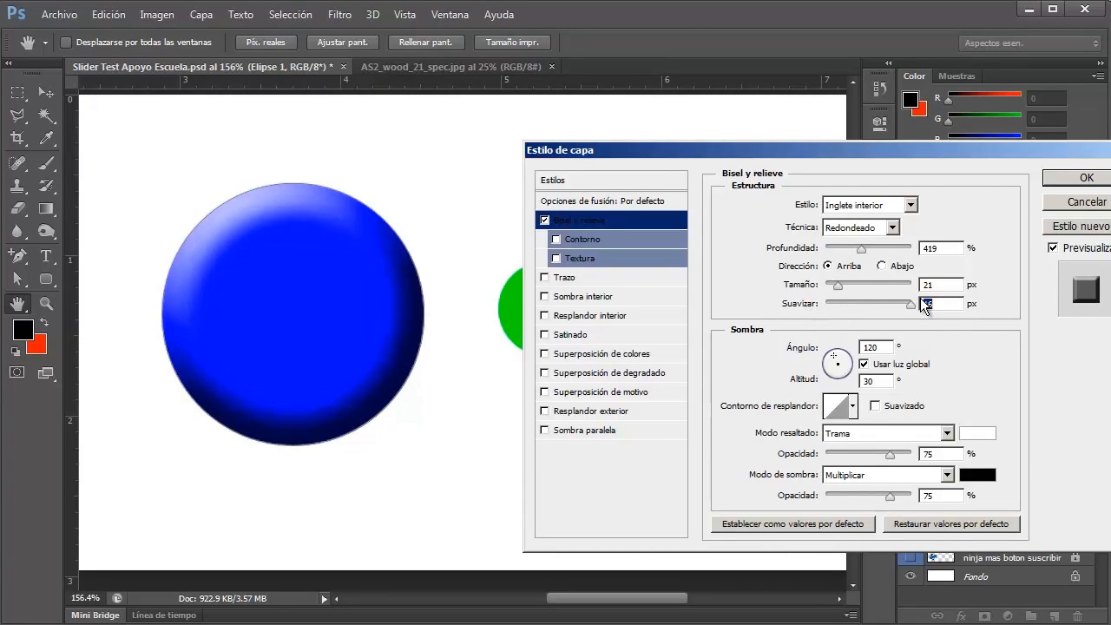
{"action": "left_click_drag", "start_coordinate": [923, 304], "coordinate": [852, 299]}
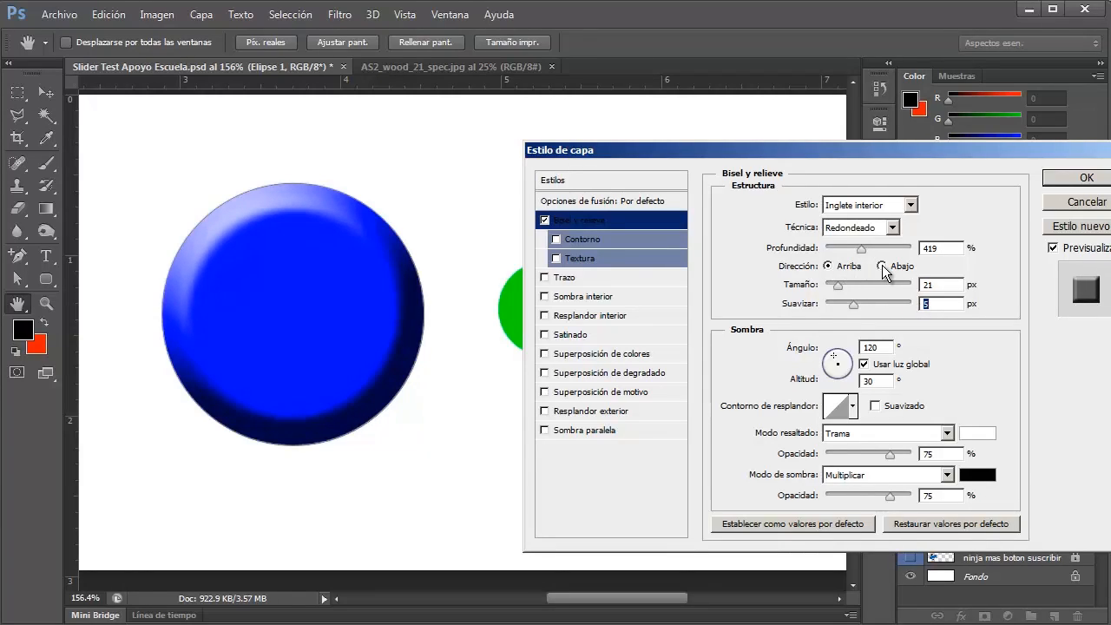
- Try the bevel's Abajo direction and its Inglete exterior, Relieve, Relieve acolchado and Relieve del trazo styles, returning to Arriba and Inglete interior
{"action": "left_click", "coordinate": [882, 266]}
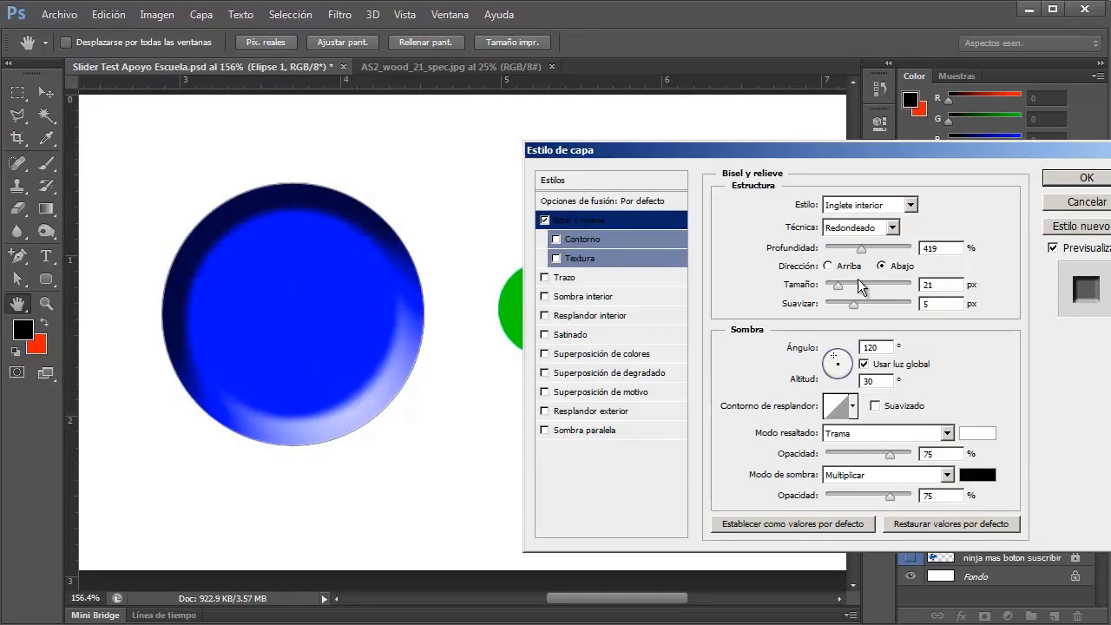
{"action": "left_click", "coordinate": [839, 268]}
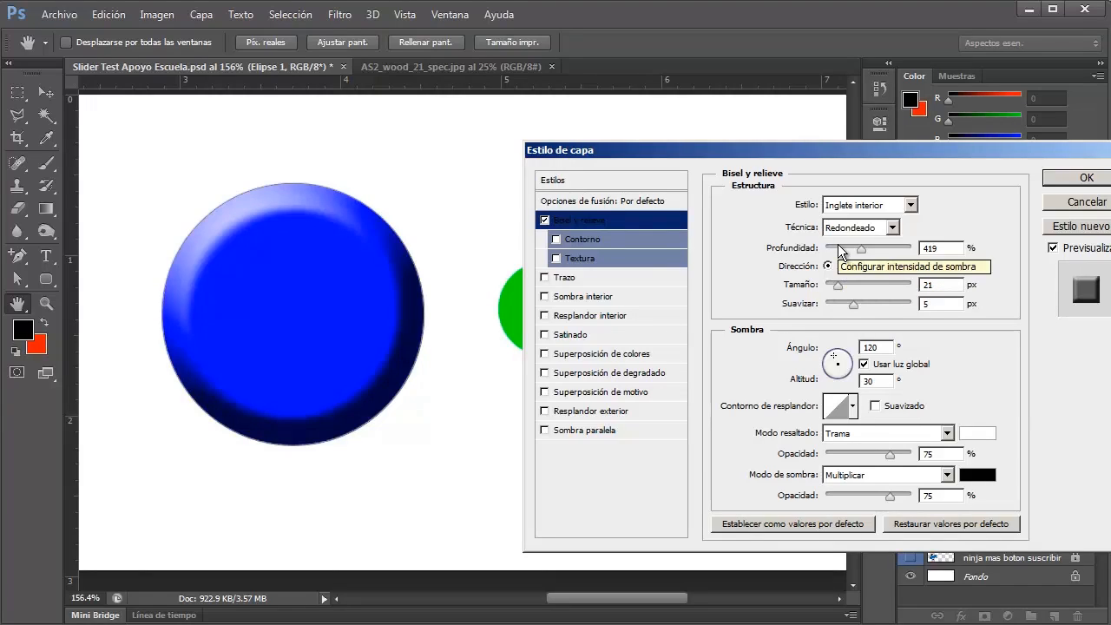
{"action": "left_click", "coordinate": [874, 211]}
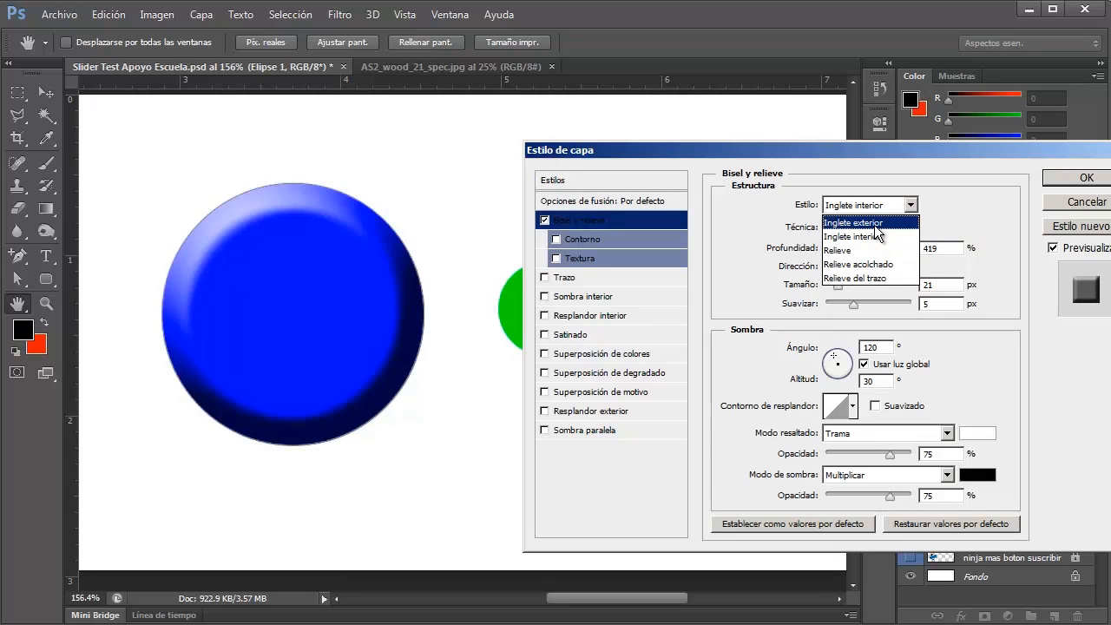
{"action": "left_click", "coordinate": [874, 223]}
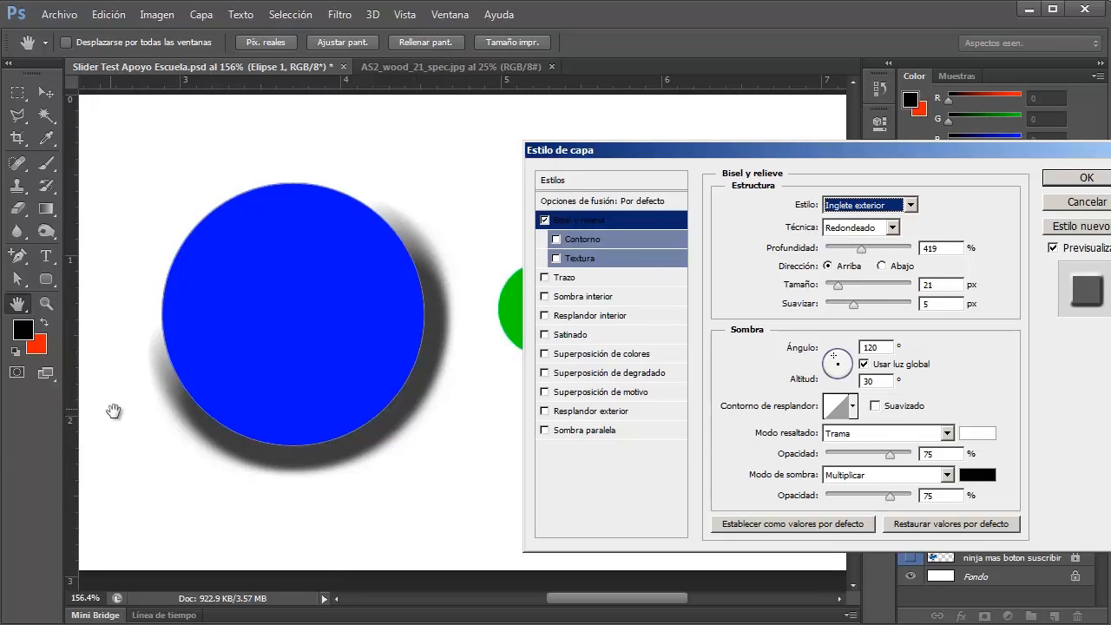
{"action": "left_click", "coordinate": [838, 206]}
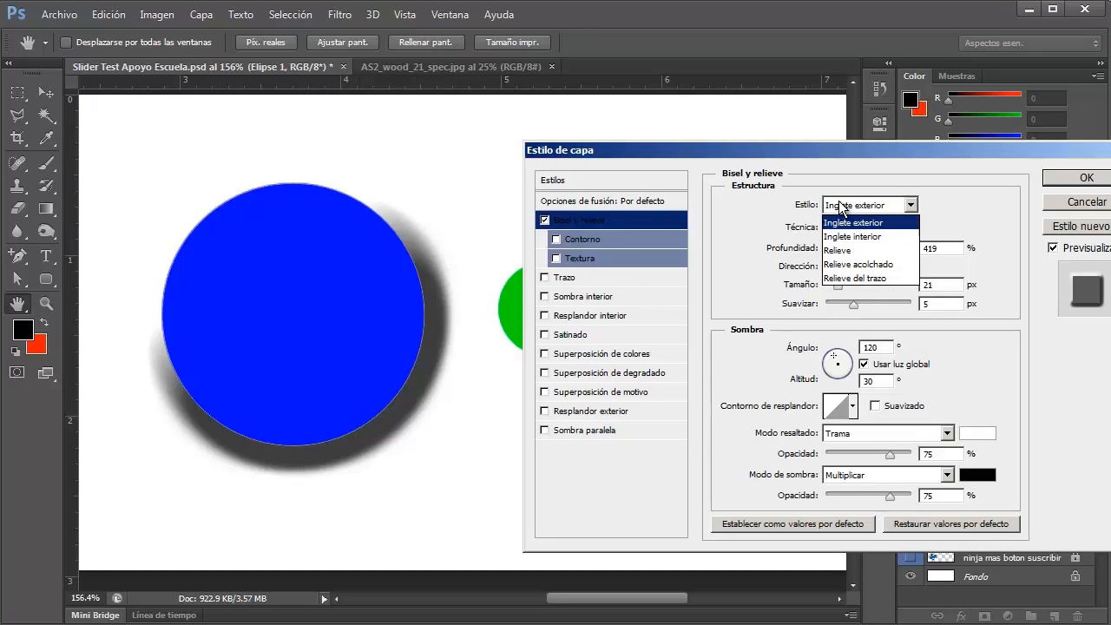
{"action": "left_click", "coordinate": [841, 252]}
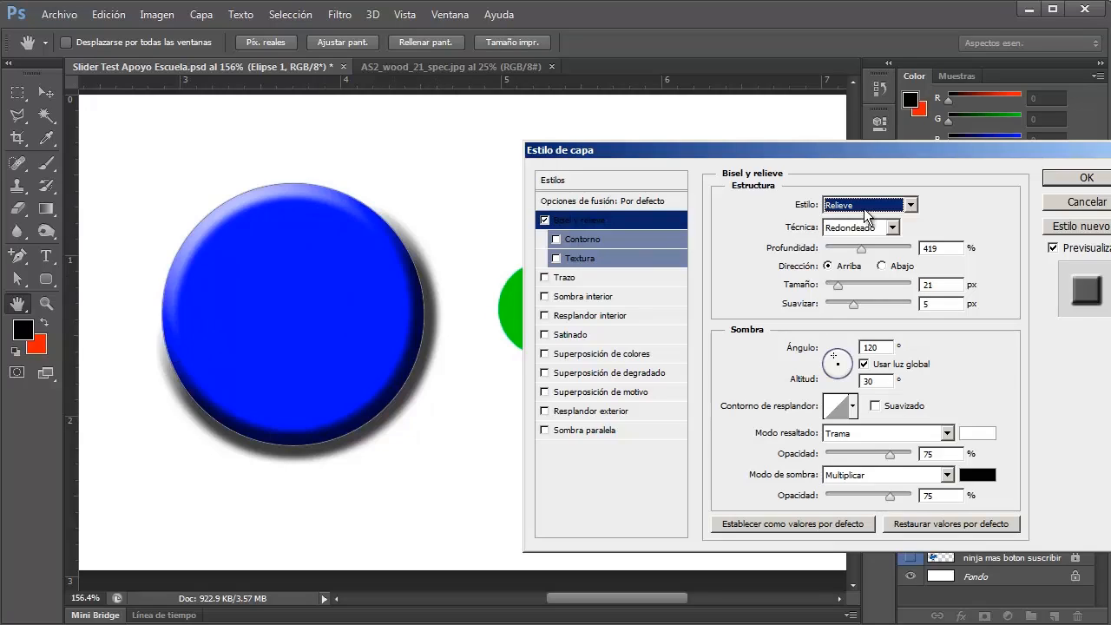
{"action": "left_click", "coordinate": [864, 206]}
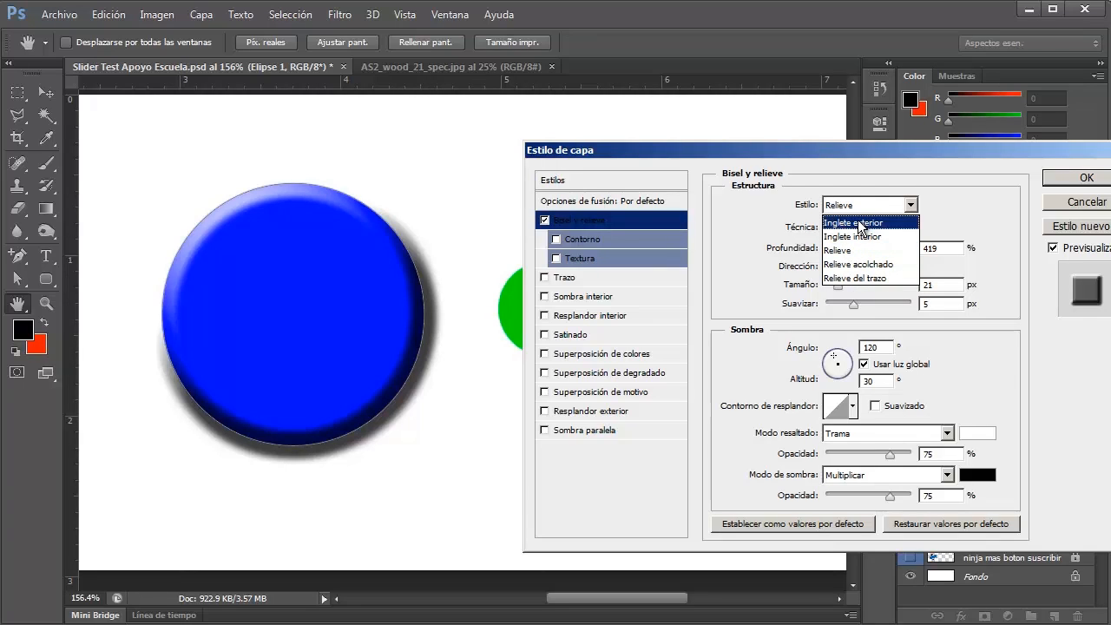
{"action": "left_click", "coordinate": [861, 265]}
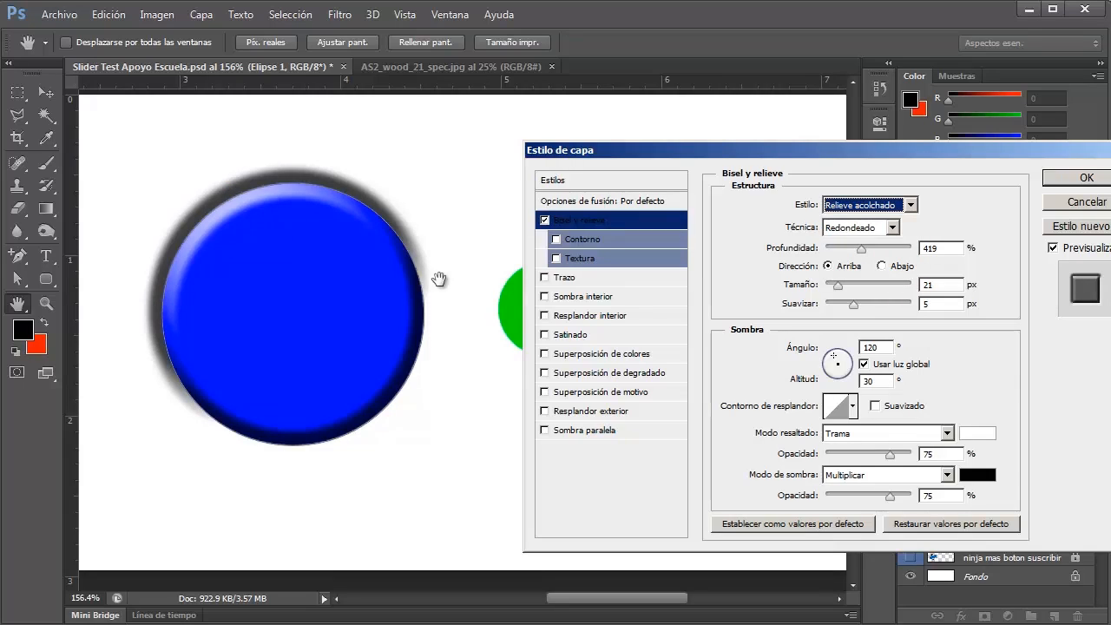
{"action": "left_click", "coordinate": [863, 205]}
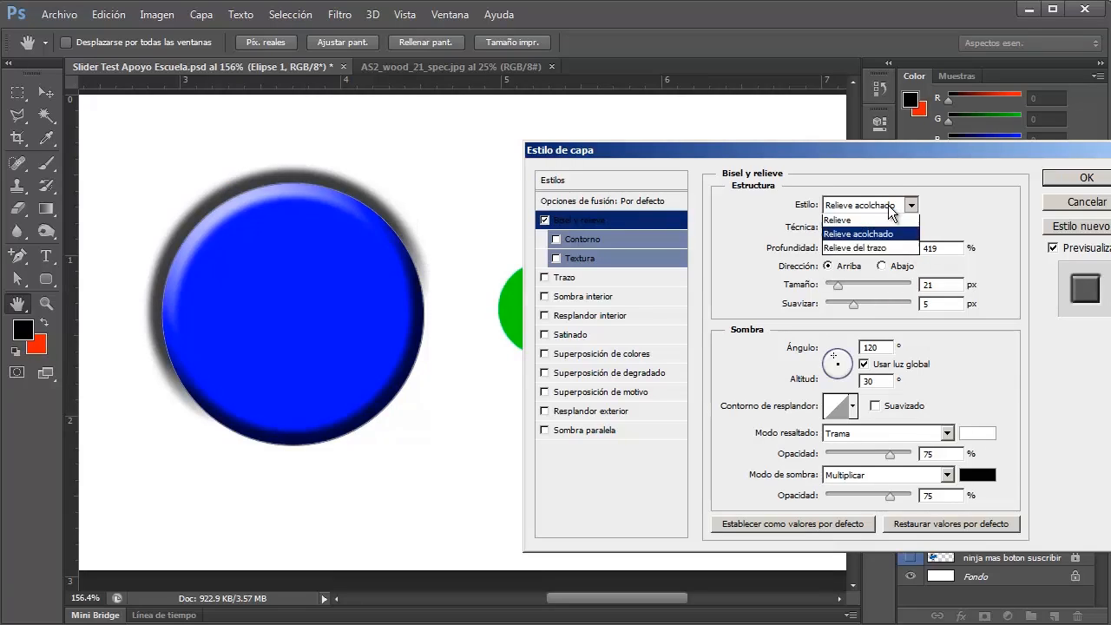
{"action": "left_click", "coordinate": [875, 273]}
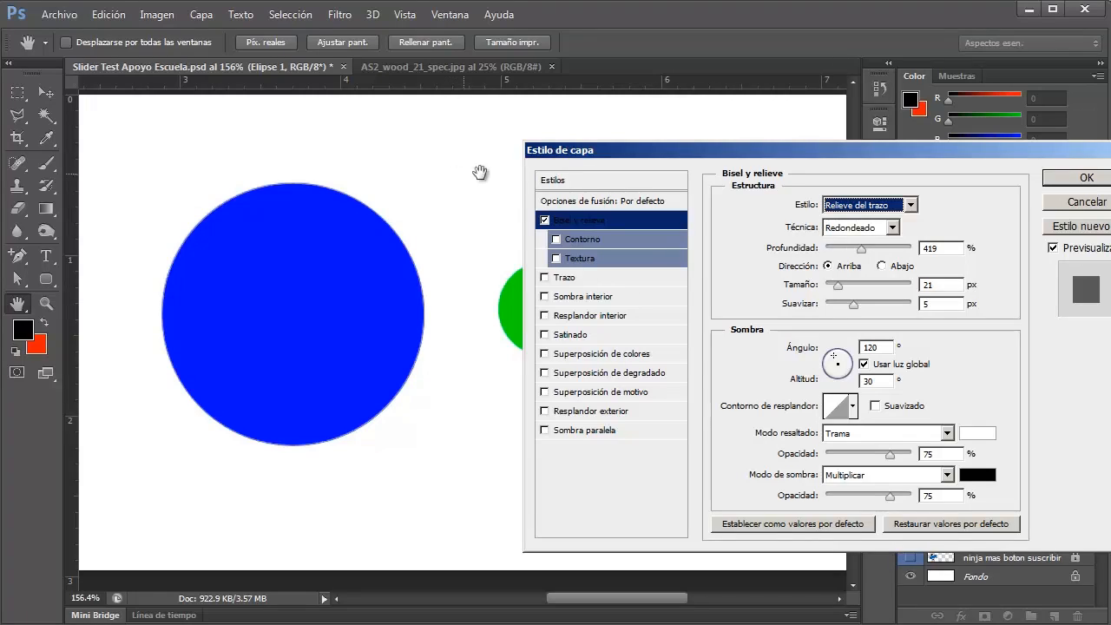
{"action": "left_click", "coordinate": [894, 205]}
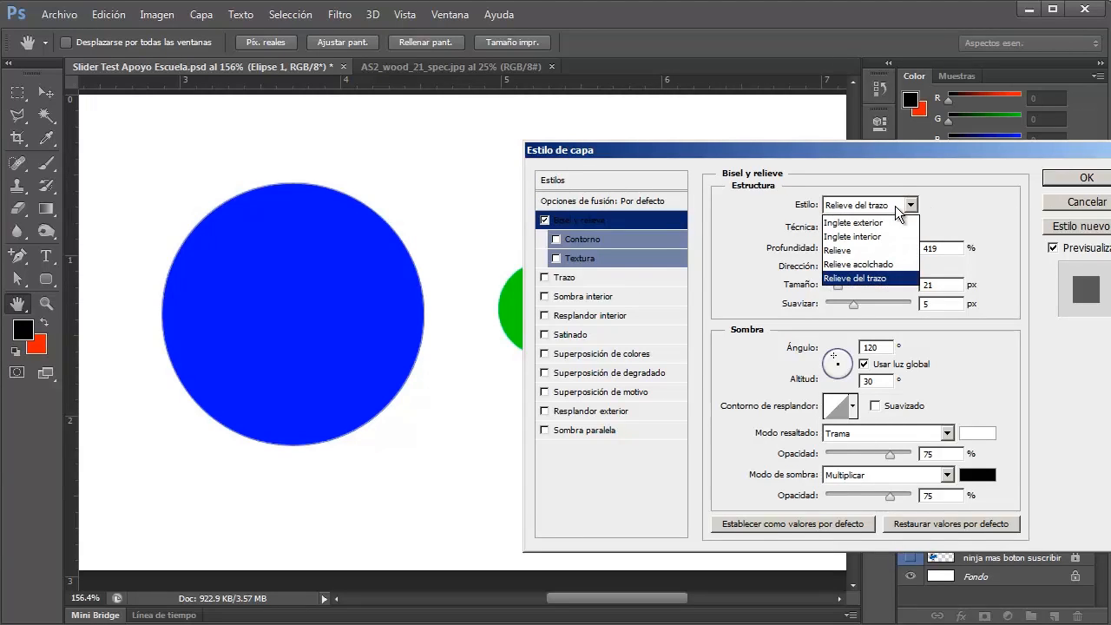
{"action": "left_click", "coordinate": [858, 236]}
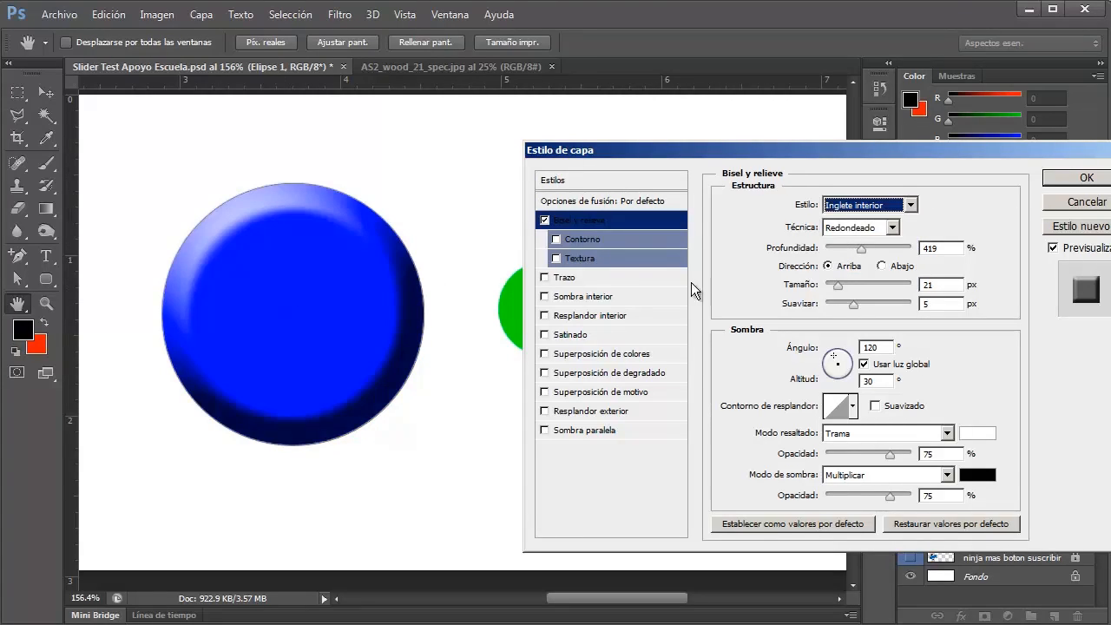
- Set the bevel's size (Tamaño) to 51 px and its softening (Suavizar) to 4 px
{"action": "mouse_move", "coordinate": [861, 249]}
{"action": "left_mouse_down"}
{"action": "mouse_move", "coordinate": [882, 252]}
{"action": "mouse_move", "coordinate": [861, 252]}
{"action": "mouse_move", "coordinate": [848, 283]}
{"action": "mouse_move", "coordinate": [872, 305]}
{"action": "left_mouse_up"}
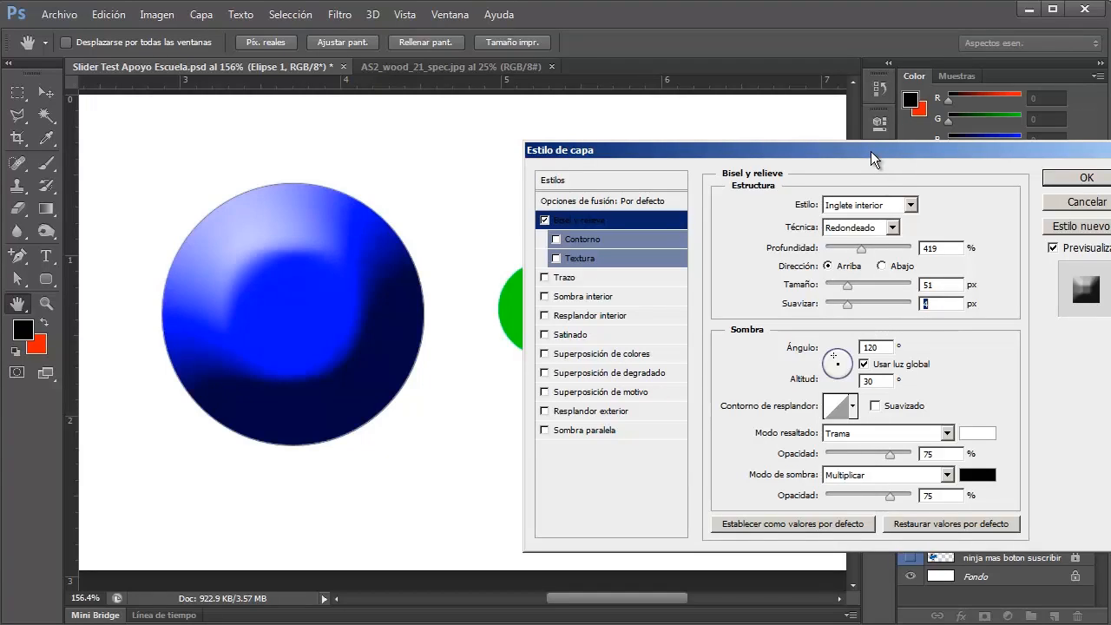
{"action": "left_click_drag", "start_coordinate": [868, 151], "coordinate": [834, 148]}
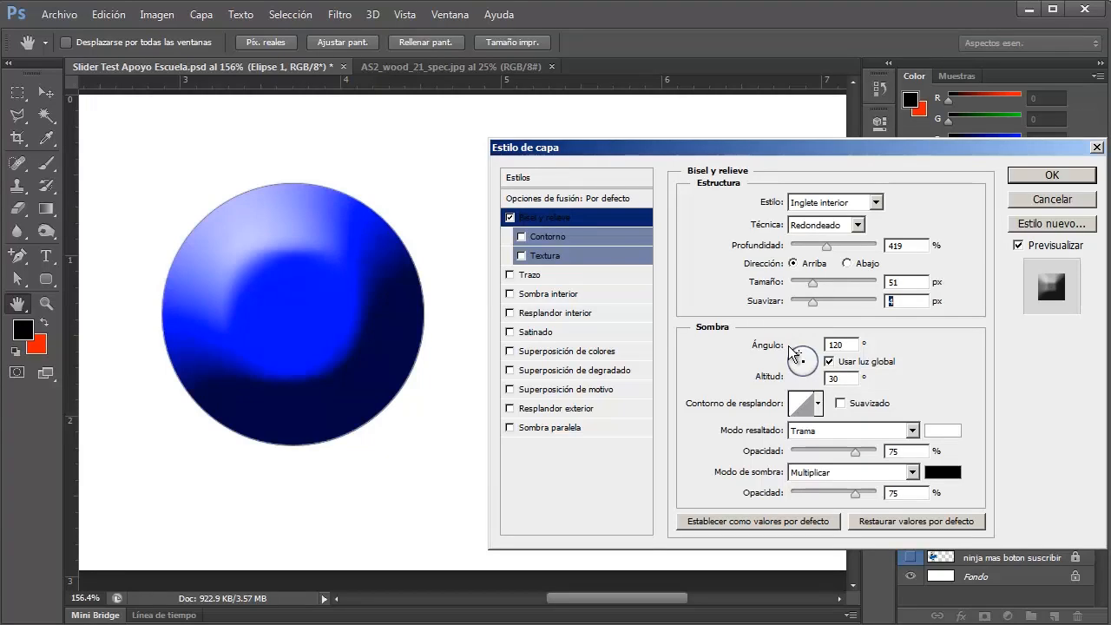
- Try several light positions for the bevel's shading, ending with an angle of 175° and an altitude of 32°
{"action": "left_click_drag", "start_coordinate": [796, 363], "coordinate": [816, 375]}
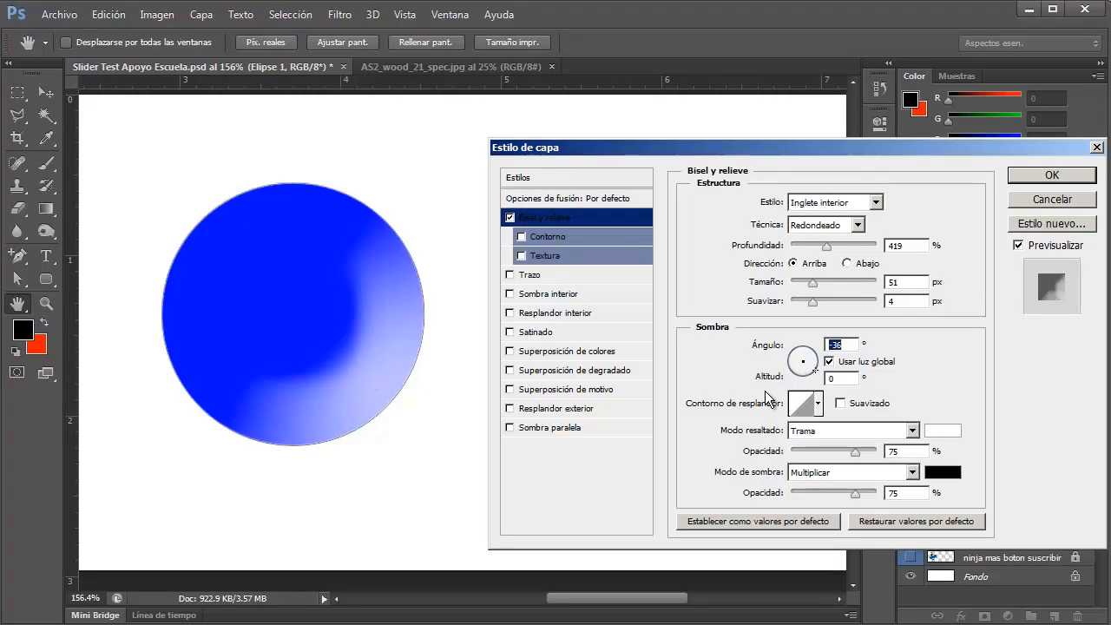
{"action": "left_click_drag", "start_coordinate": [798, 382], "coordinate": [791, 352]}
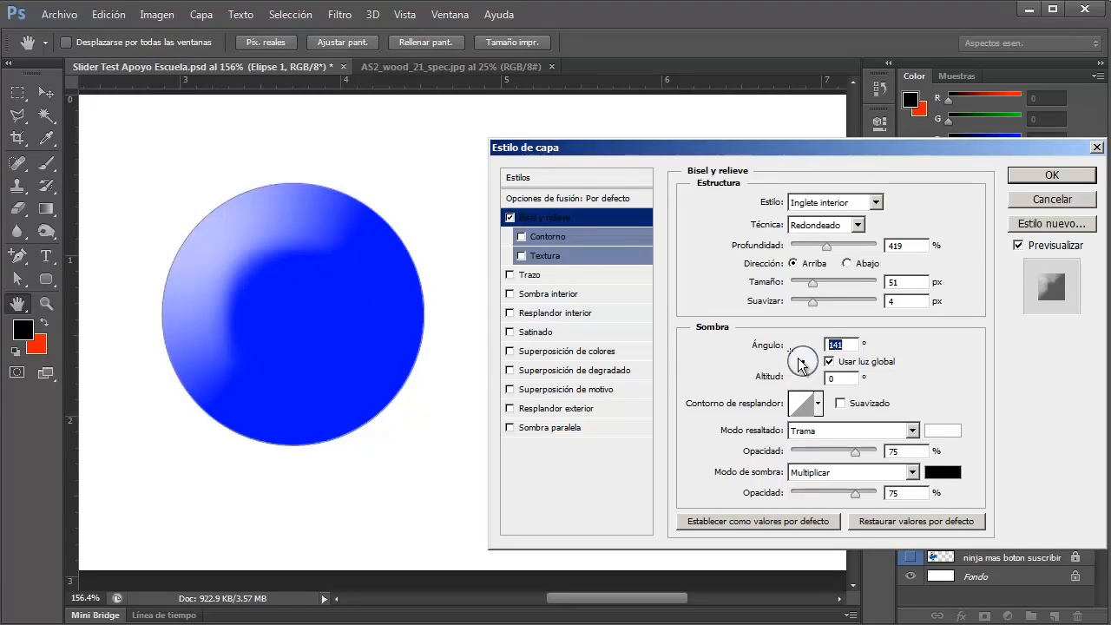
{"action": "left_click_drag", "start_coordinate": [799, 360], "coordinate": [799, 357]}
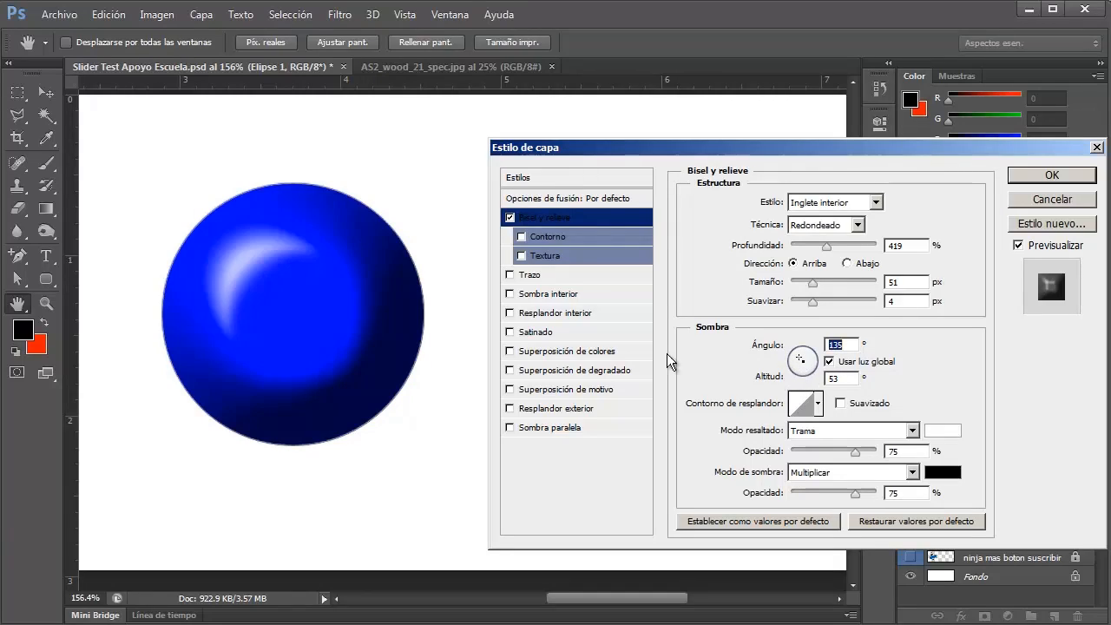
{"action": "left_click_drag", "start_coordinate": [798, 357], "coordinate": [796, 356]}
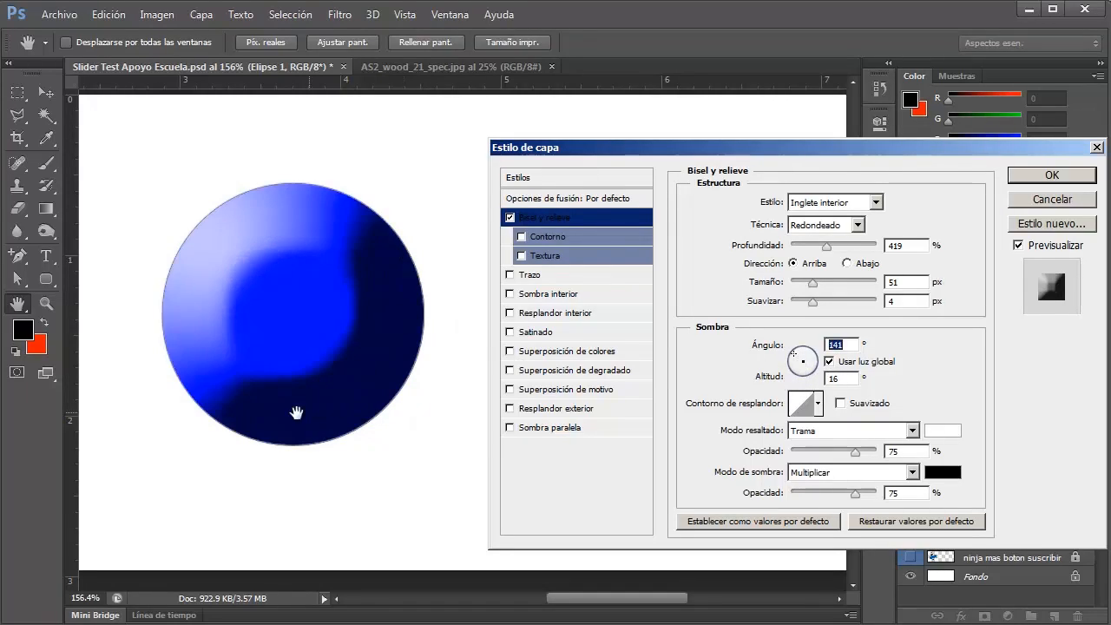
{"action": "left_click_drag", "start_coordinate": [796, 357], "coordinate": [794, 358]}
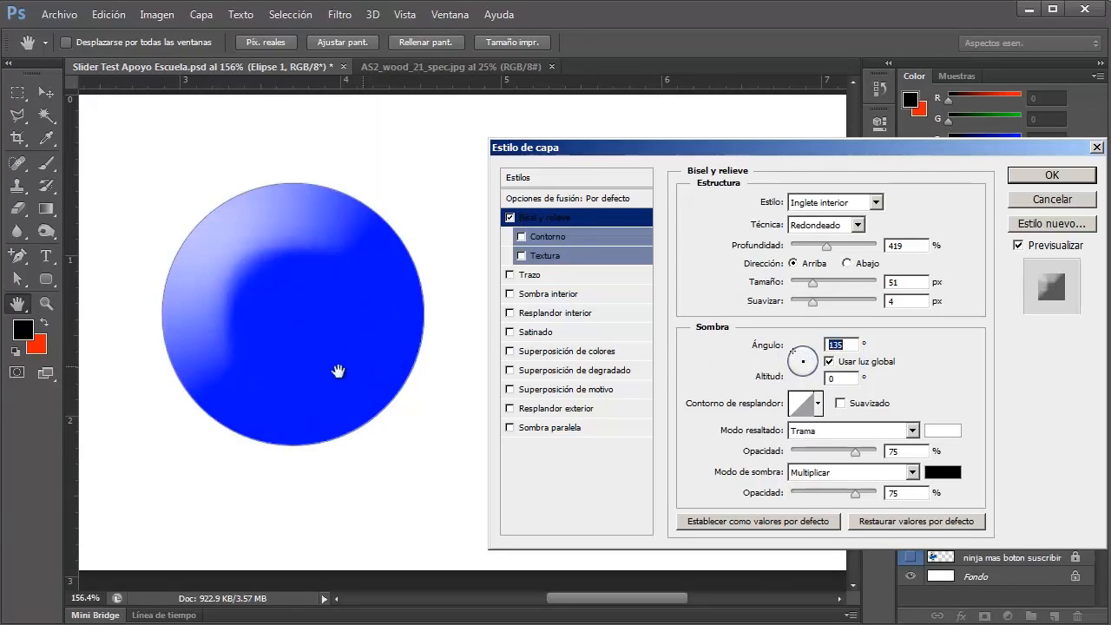
{"action": "left_click_drag", "start_coordinate": [799, 356], "coordinate": [793, 364]}
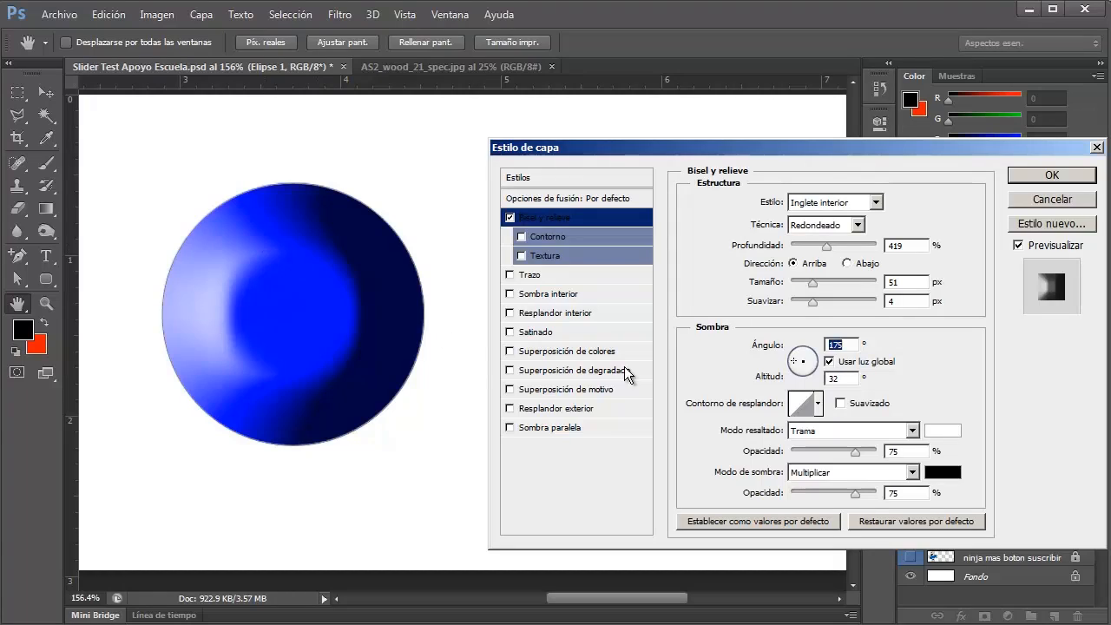
- Try several preset gloss contours (Contorno de resplandor) on the circle's bevel and return to the linear one
{"action": "left_click", "coordinate": [819, 406]}
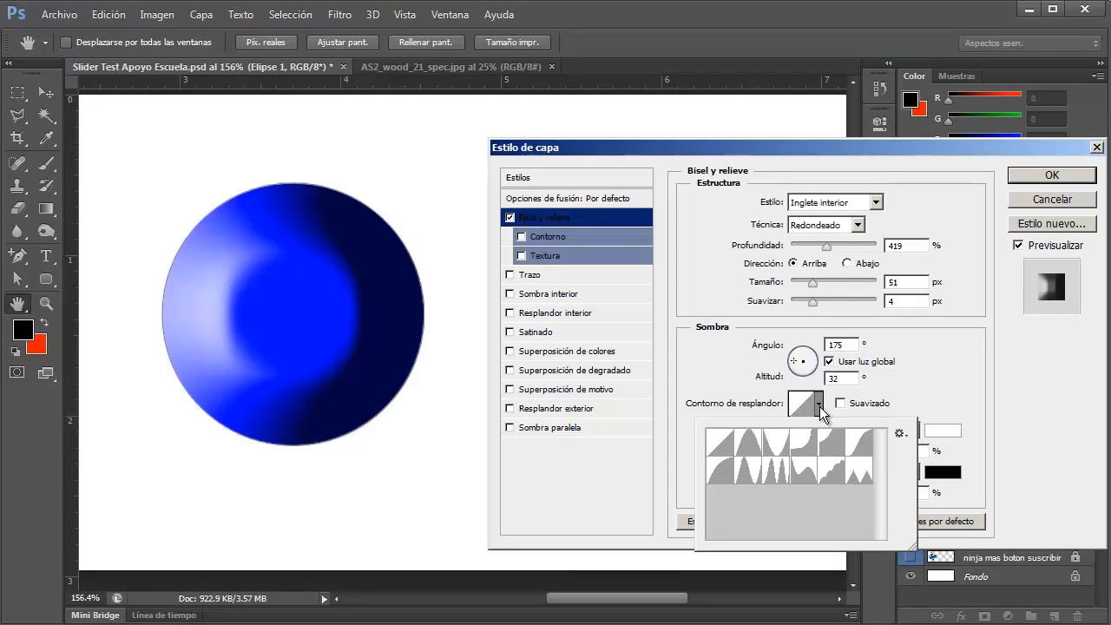
{"action": "left_click", "coordinate": [749, 444]}
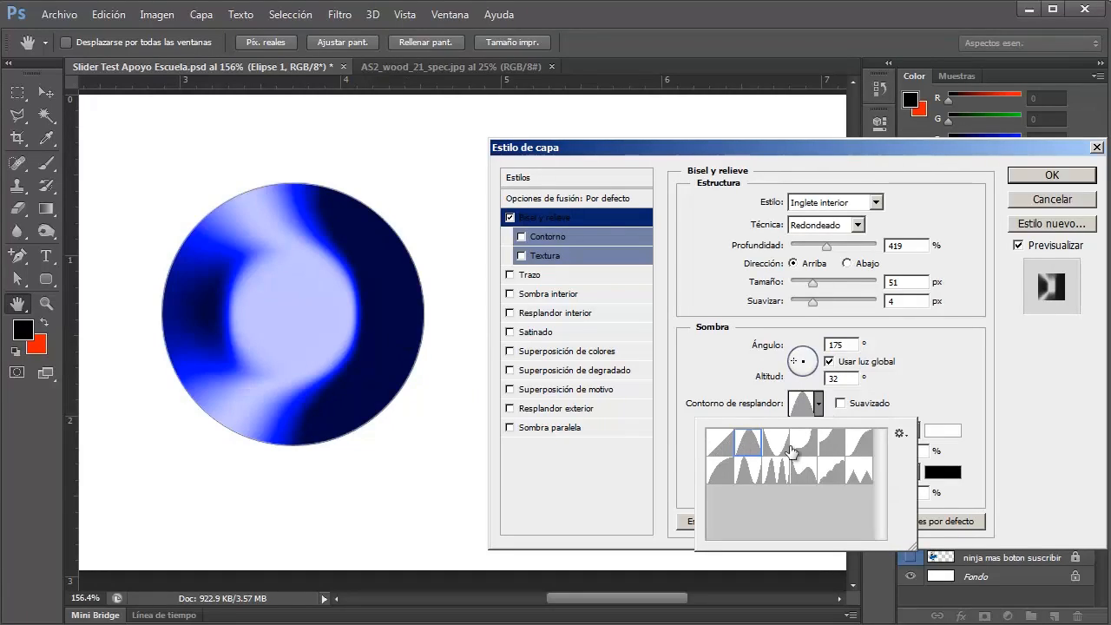
{"action": "left_click", "coordinate": [781, 447]}
{"action": "left_click", "coordinate": [812, 446]}
{"action": "left_click", "coordinate": [831, 447]}
{"action": "left_click", "coordinate": [858, 449]}
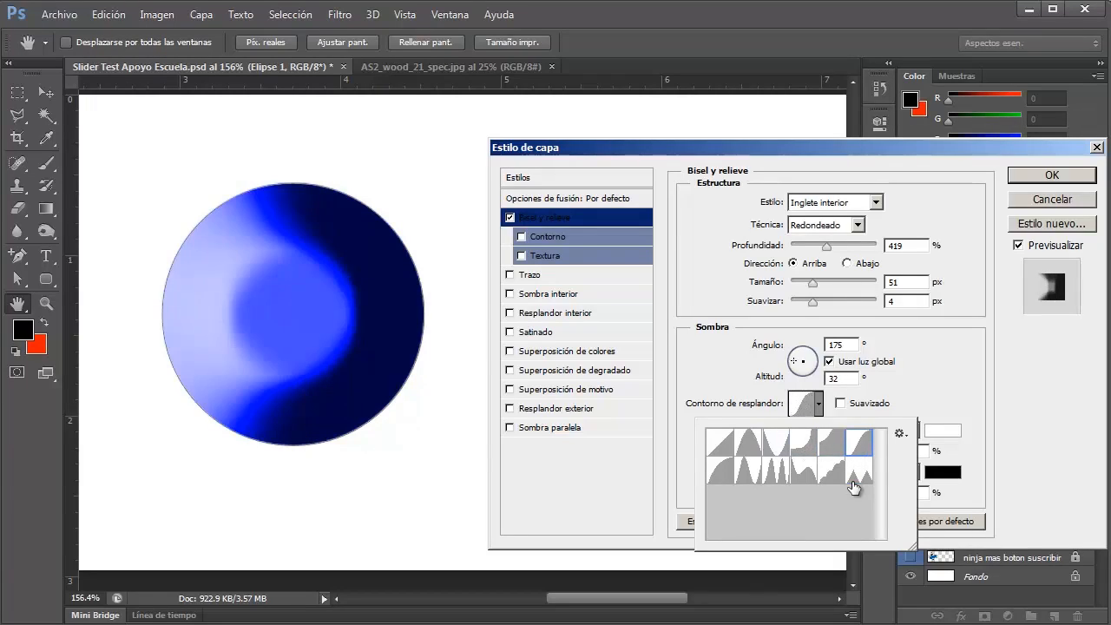
{"action": "left_click", "coordinate": [854, 482]}
{"action": "left_click", "coordinate": [770, 482]}
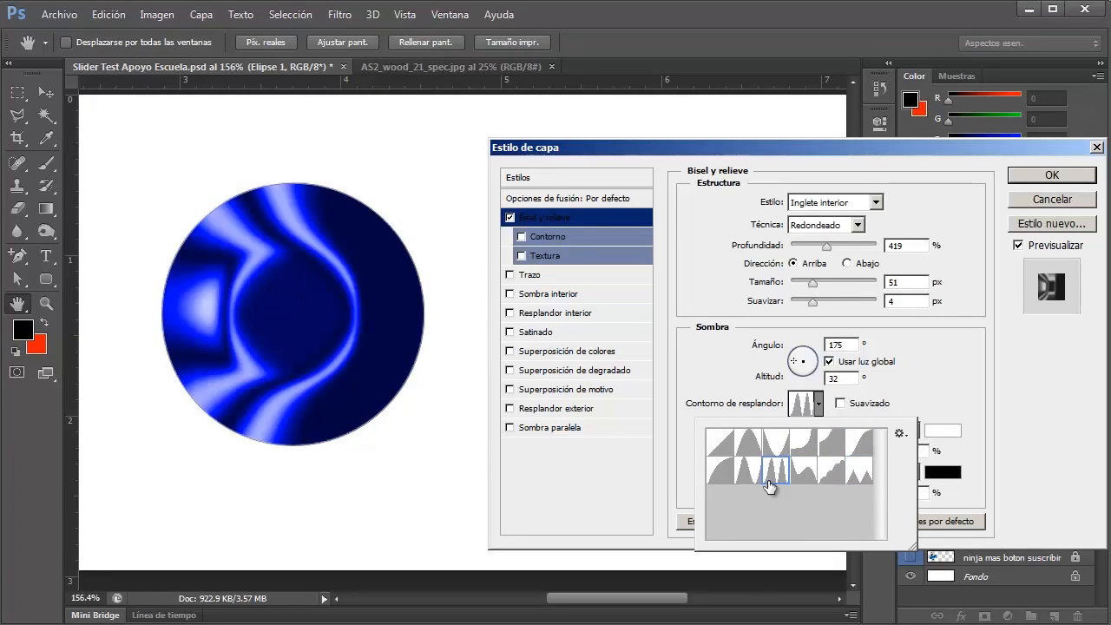
{"action": "left_click", "coordinate": [744, 478]}
{"action": "left_click", "coordinate": [725, 468]}
{"action": "left_click", "coordinate": [720, 444]}
{"action": "left_click", "coordinate": [751, 447]}
{"action": "left_click", "coordinate": [719, 445]}
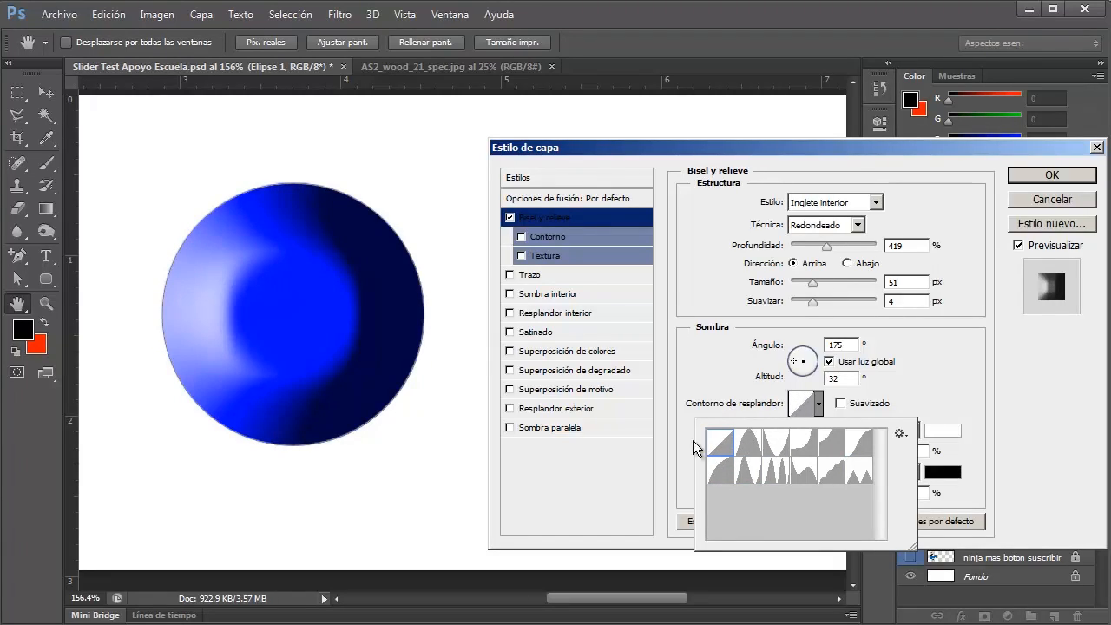
{"action": "left_click", "coordinate": [938, 383]}
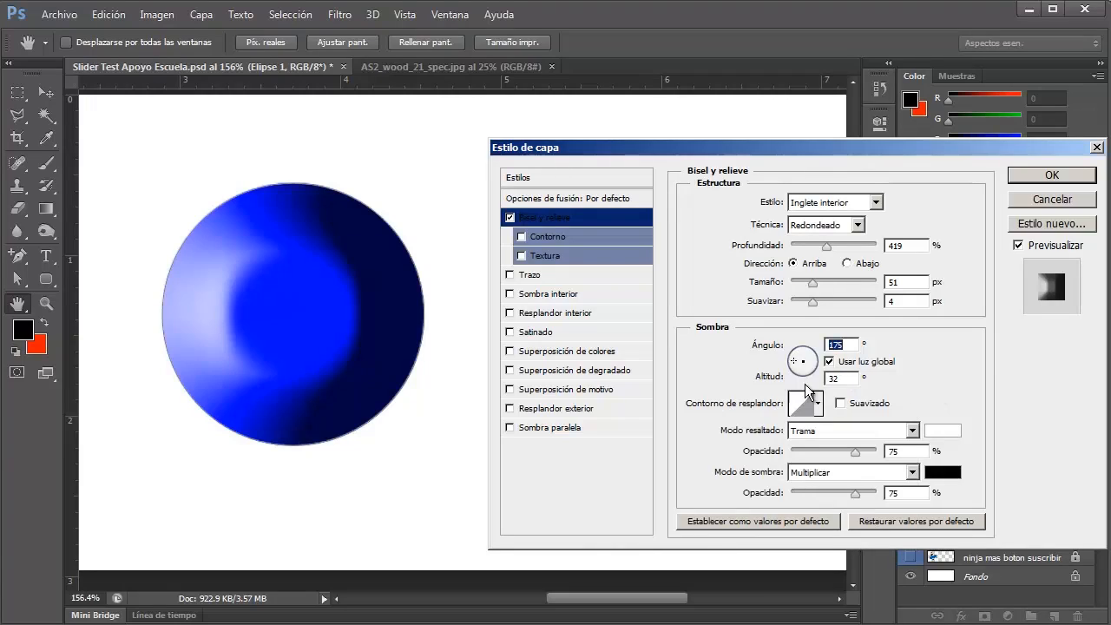
- Turn on Suavizado for the bevel's gloss contour and apply the fifth preset contour of the first row
{"action": "left_click", "coordinate": [840, 403]}
{"action": "left_click", "coordinate": [817, 405]}
{"action": "left_click", "coordinate": [831, 442]}
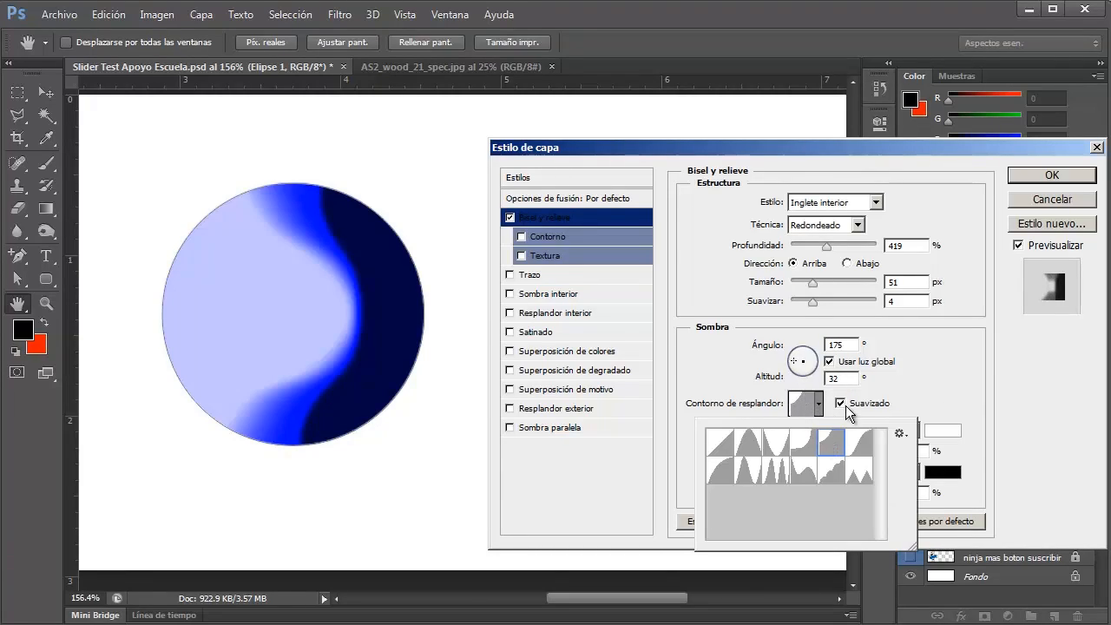
{"action": "left_click", "coordinate": [839, 404]}
{"action": "left_click", "coordinate": [839, 404]}
{"action": "left_click", "coordinate": [839, 405]}
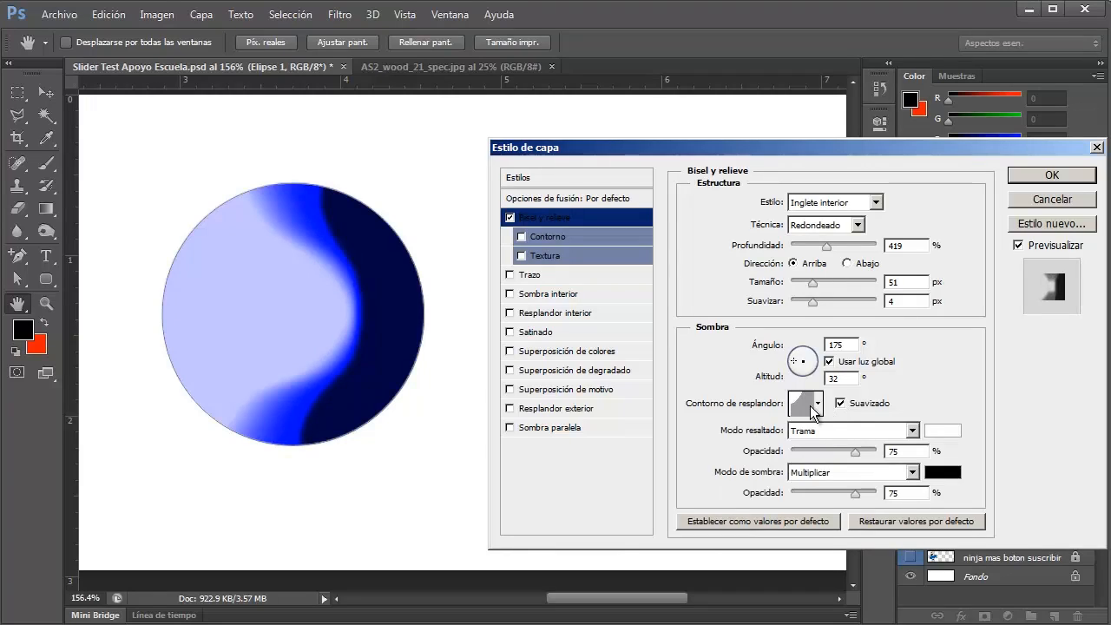
{"action": "left_click", "coordinate": [831, 431]}
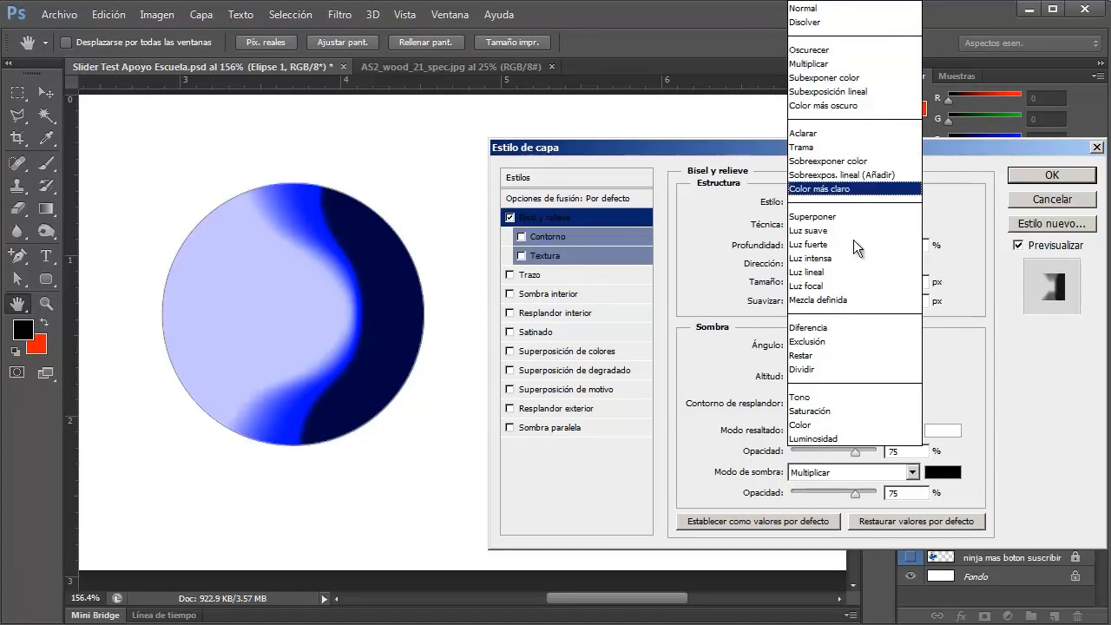
{"action": "left_click", "coordinate": [967, 367]}
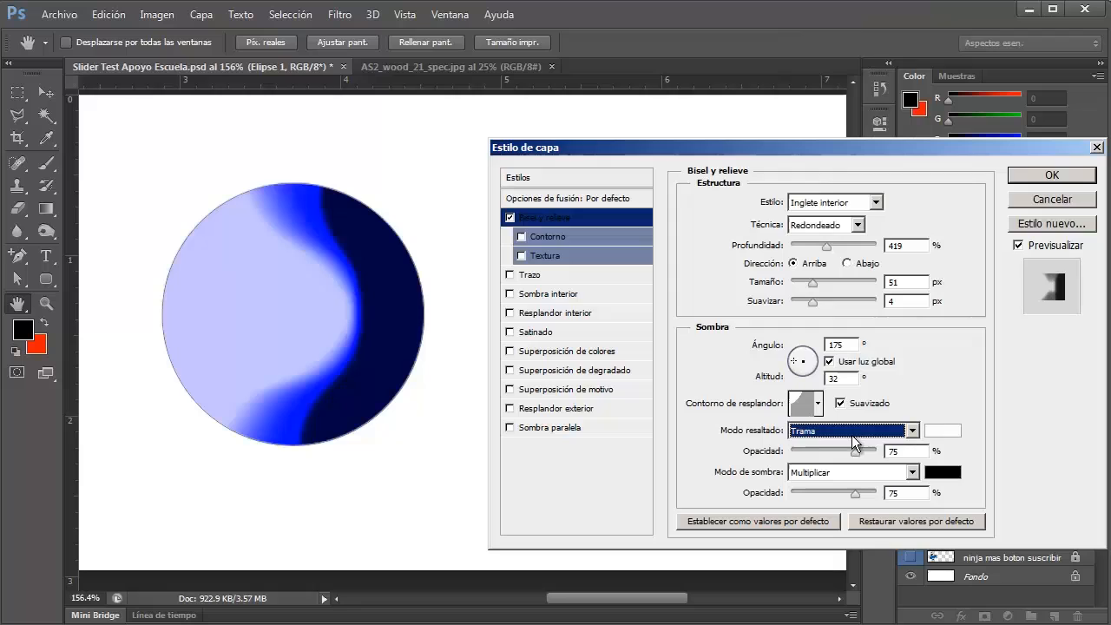
- Return the bevel's gloss contour (Contorno de resplandor) to the linear preset and turn off Bisel y relieve
{"action": "left_click_drag", "start_coordinate": [932, 153], "coordinate": [705, 140]}
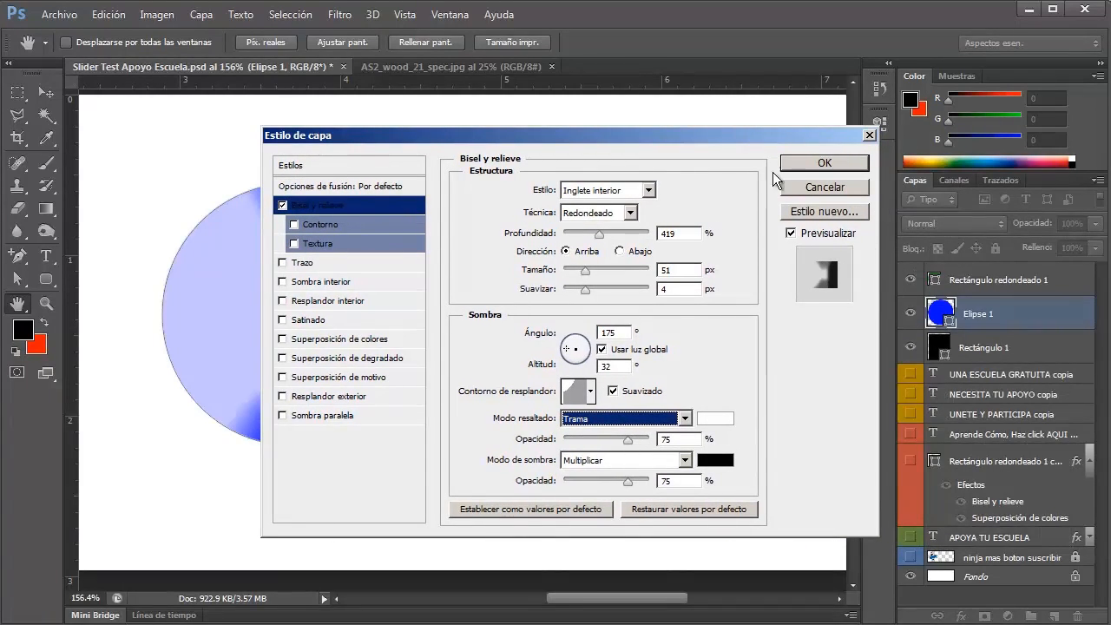
{"action": "left_click_drag", "start_coordinate": [733, 144], "coordinate": [956, 174]}
{"action": "left_click", "coordinate": [813, 427]}
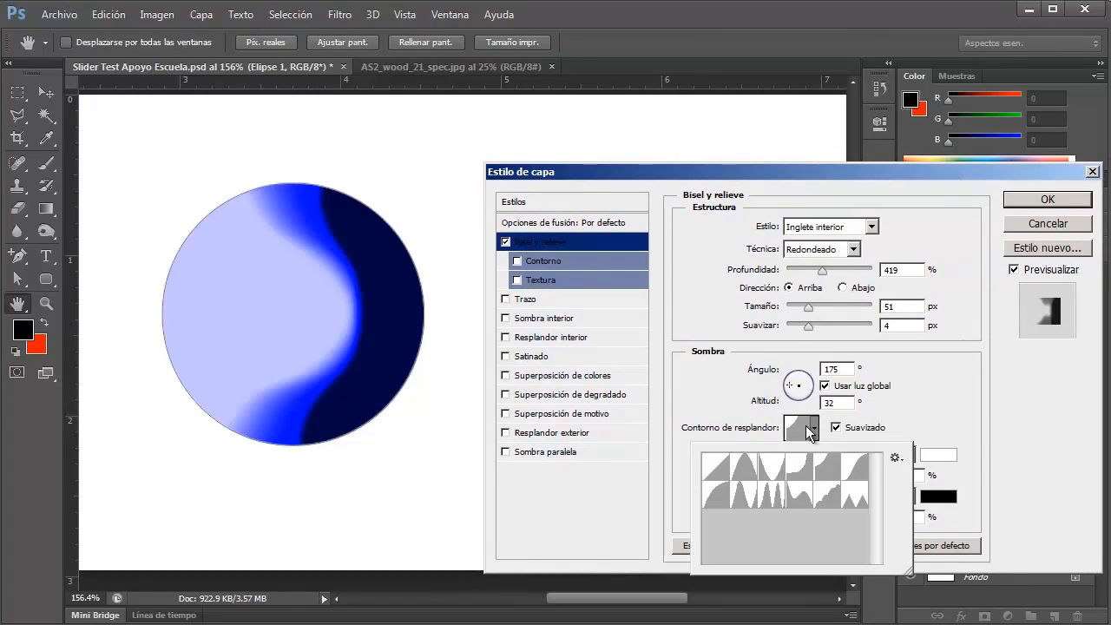
{"action": "left_click", "coordinate": [727, 472]}
{"action": "left_click", "coordinate": [965, 427]}
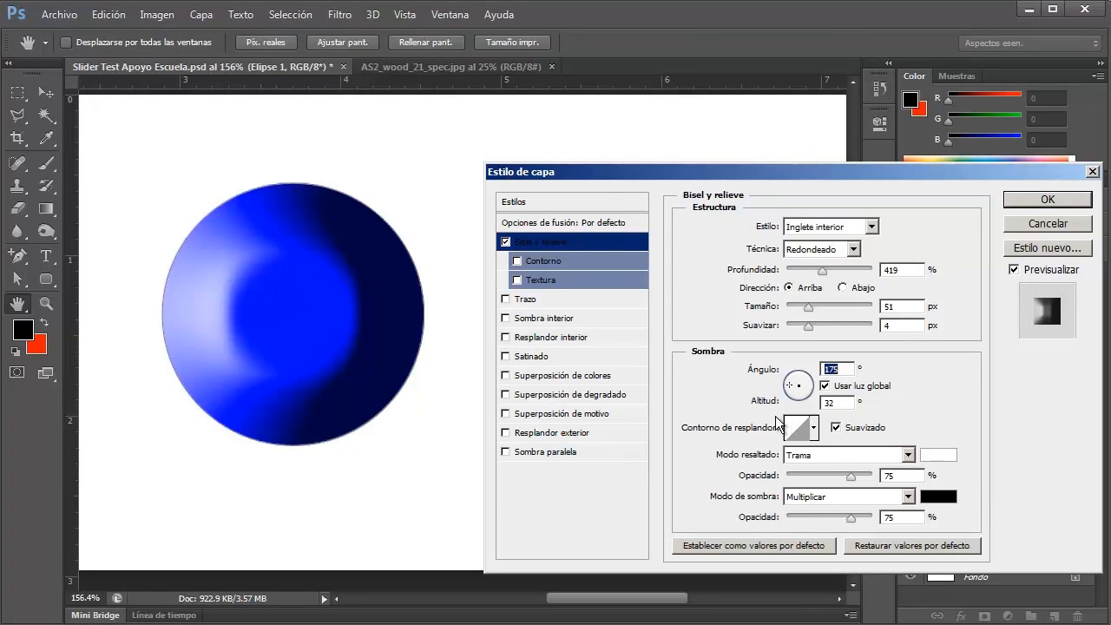
{"action": "left_click", "coordinate": [505, 242]}
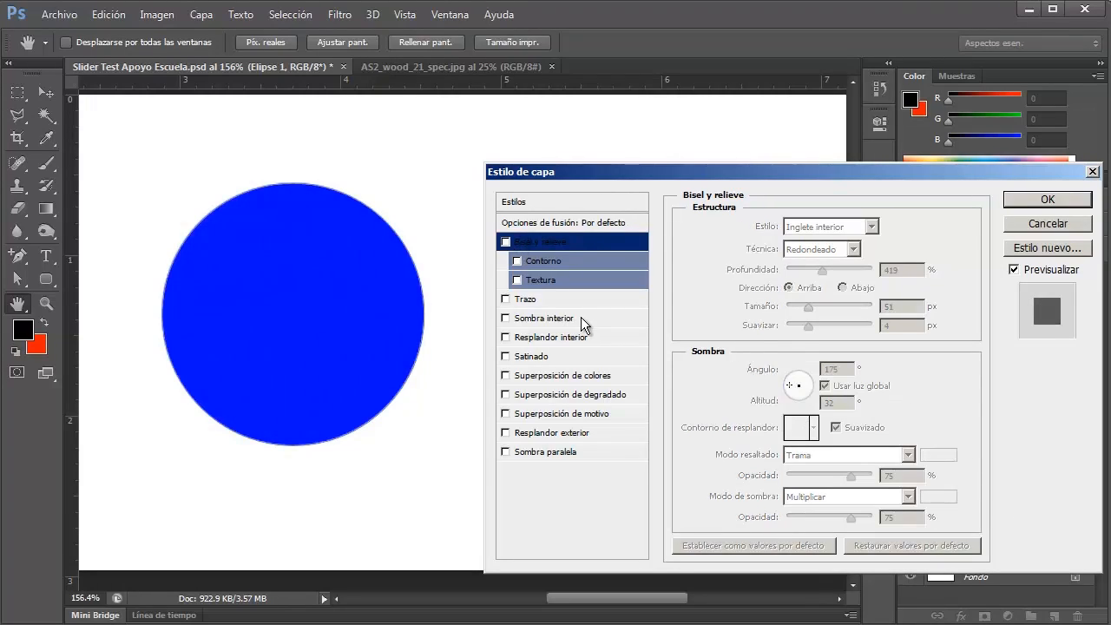
- Turn on the stroke style (Trazo) for the blue circle and set its size to 40 px
{"action": "left_click", "coordinate": [506, 298]}
{"action": "left_click_drag", "start_coordinate": [640, 175], "coordinate": [657, 172]}
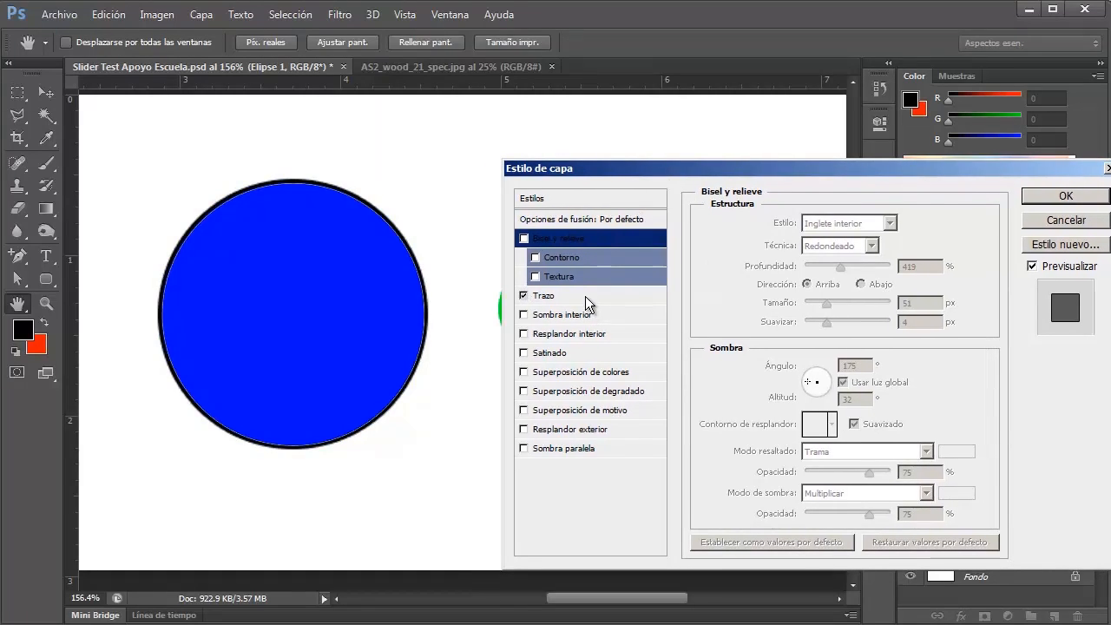
{"action": "left_click", "coordinate": [587, 297]}
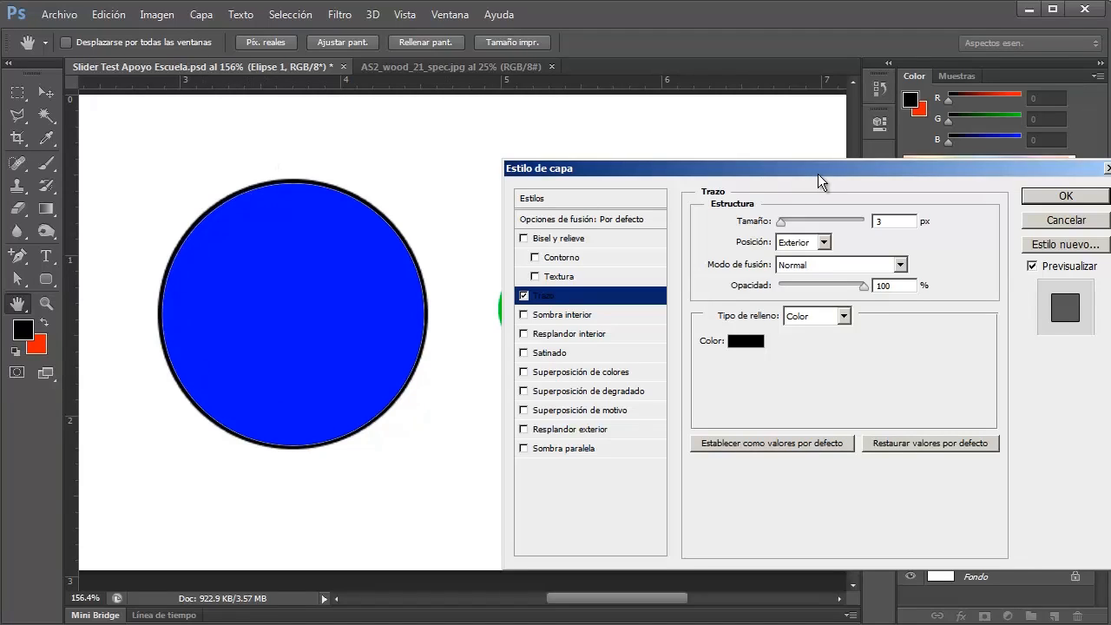
{"action": "mouse_move", "coordinate": [783, 221]}
{"action": "left_mouse_down"}
{"action": "mouse_move", "coordinate": [819, 221]}
{"action": "mouse_move", "coordinate": [797, 220]}
{"action": "left_mouse_up"}
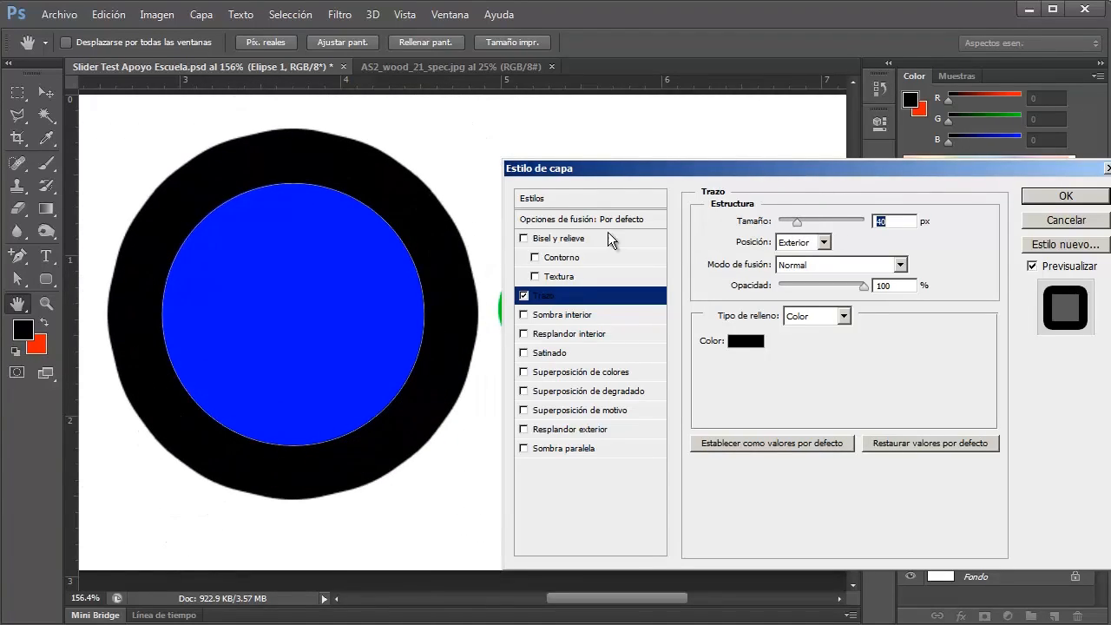
- Try several hues and a near-black blue shade as the stroke colour, and discard the change
{"action": "left_click", "coordinate": [745, 341]}
{"action": "left_click", "coordinate": [729, 241]}
{"action": "left_click", "coordinate": [756, 290]}
{"action": "left_click", "coordinate": [795, 304]}
{"action": "mouse_move", "coordinate": [703, 213]}
{"action": "left_mouse_down"}
{"action": "mouse_move", "coordinate": [699, 201]}
{"action": "mouse_move", "coordinate": [714, 251]}
{"action": "mouse_move", "coordinate": [688, 371]}
{"action": "mouse_move", "coordinate": [660, 416]}
{"action": "left_mouse_up"}
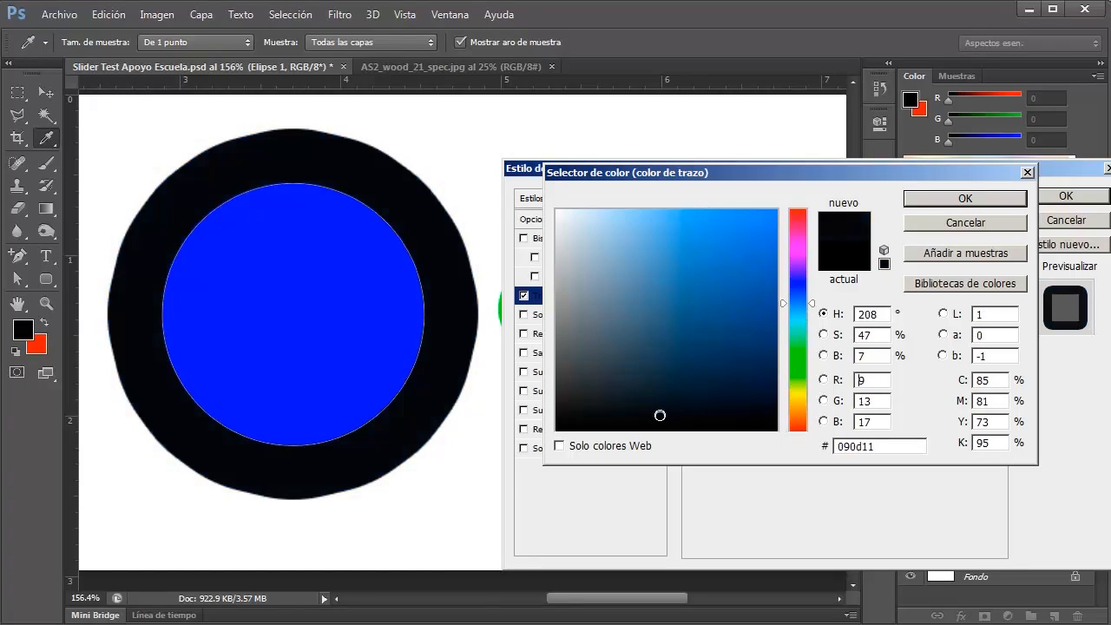
{"action": "left_click", "coordinate": [963, 223]}
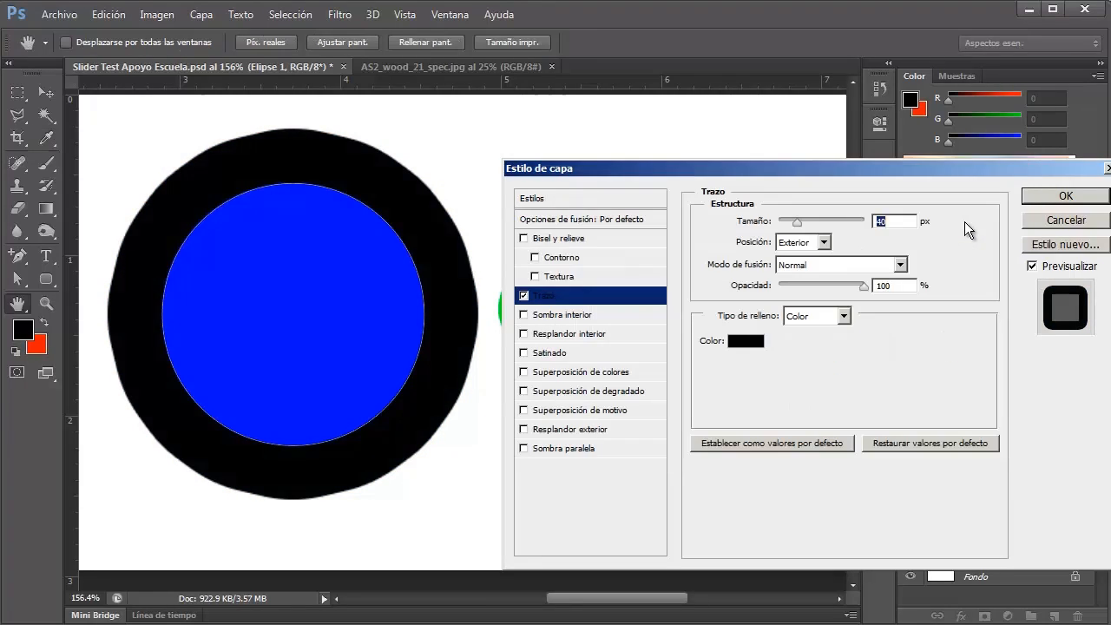
- Try the stroke's Interior and Centro positions and set its size to 49 px
{"action": "mouse_move", "coordinate": [800, 228]}
{"action": "left_mouse_down"}
{"action": "mouse_move", "coordinate": [791, 224]}
{"action": "mouse_move", "coordinate": [813, 221]}
{"action": "mouse_move", "coordinate": [784, 224]}
{"action": "mouse_move", "coordinate": [800, 228]}
{"action": "left_mouse_up"}
{"action": "left_click", "coordinate": [802, 243]}
{"action": "left_click", "coordinate": [801, 269]}
{"action": "left_click", "coordinate": [790, 242]}
{"action": "left_click", "coordinate": [790, 286]}
{"action": "mouse_move", "coordinate": [788, 231]}
{"action": "left_mouse_down"}
{"action": "mouse_move", "coordinate": [822, 233]}
{"action": "mouse_move", "coordinate": [791, 234]}
{"action": "mouse_move", "coordinate": [800, 235]}
{"action": "left_mouse_up"}
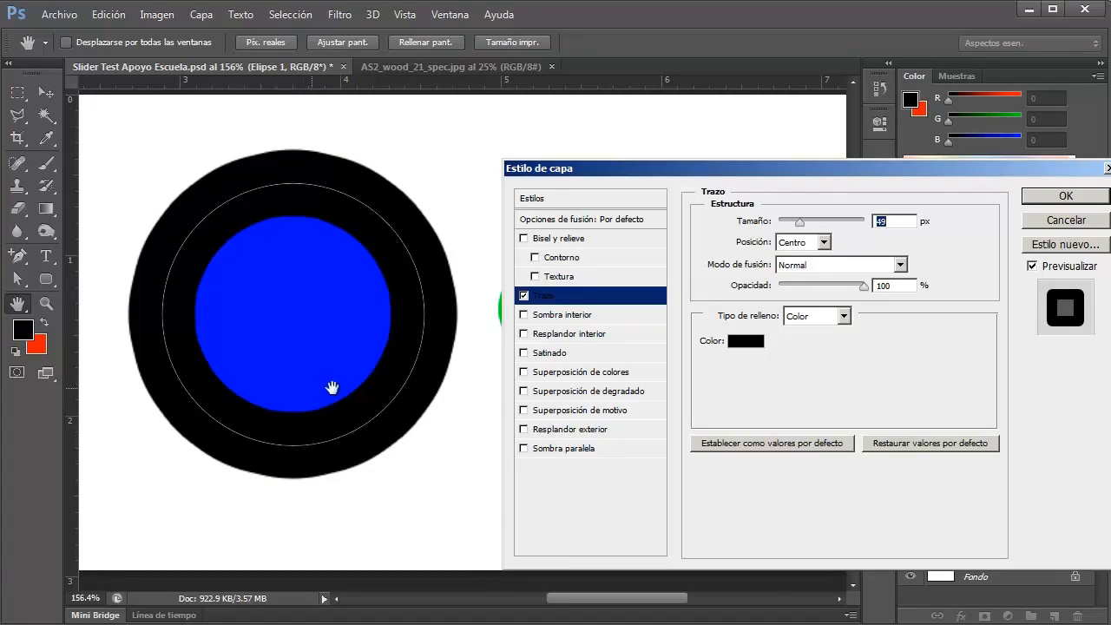
- Set the stroke's position to Exterior and look through the blend modes (Modo de fusión), keeping Normal
{"action": "left_click", "coordinate": [812, 243]}
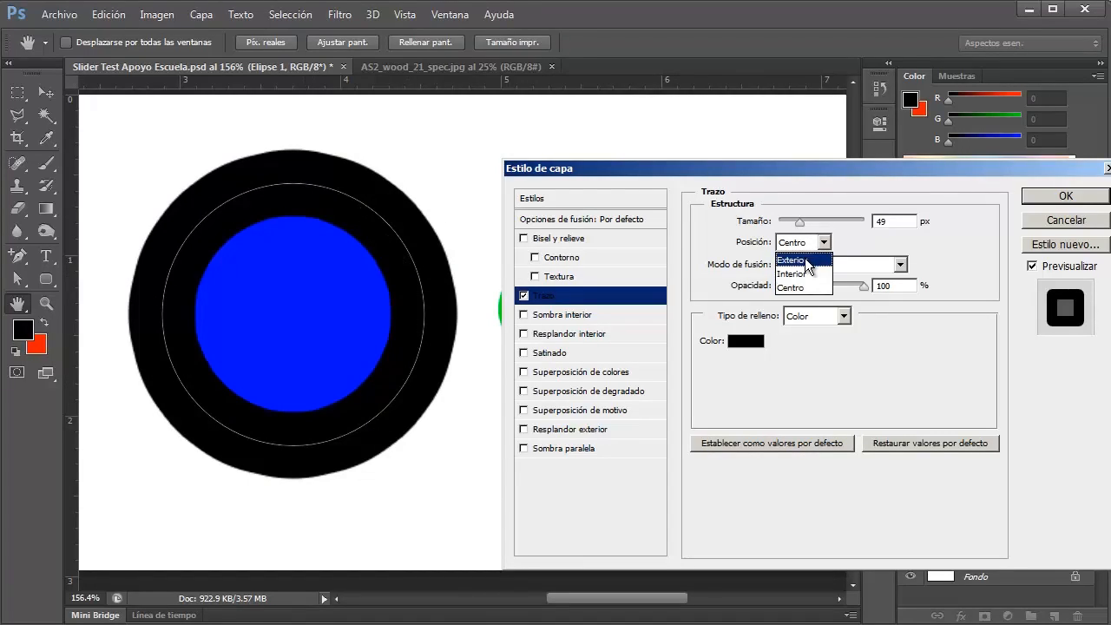
{"action": "left_click", "coordinate": [806, 262]}
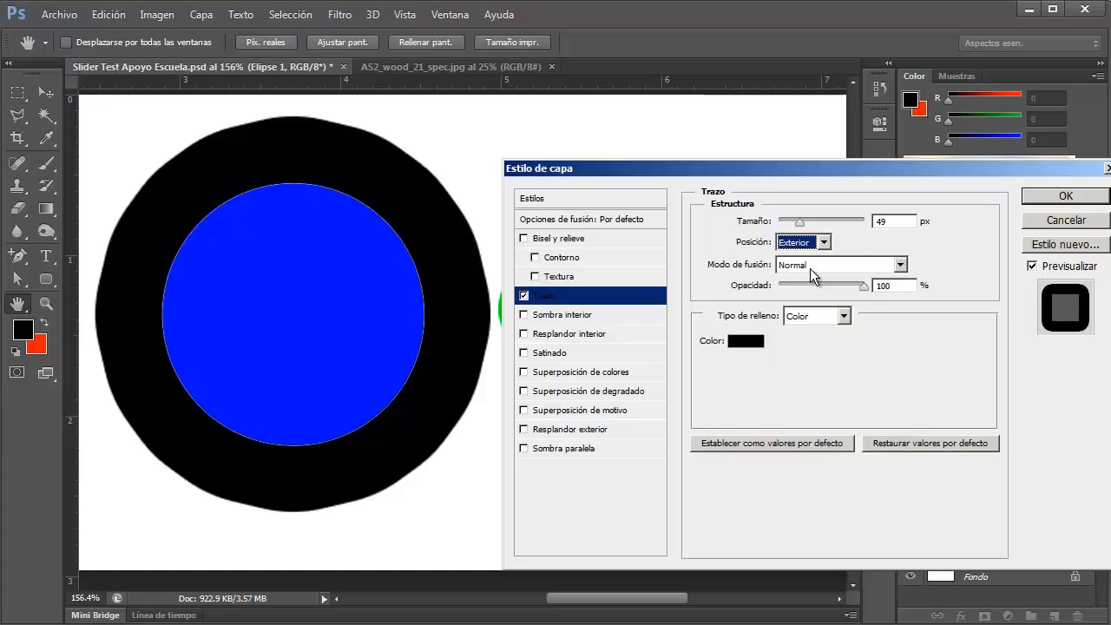
{"action": "left_click", "coordinate": [809, 268]}
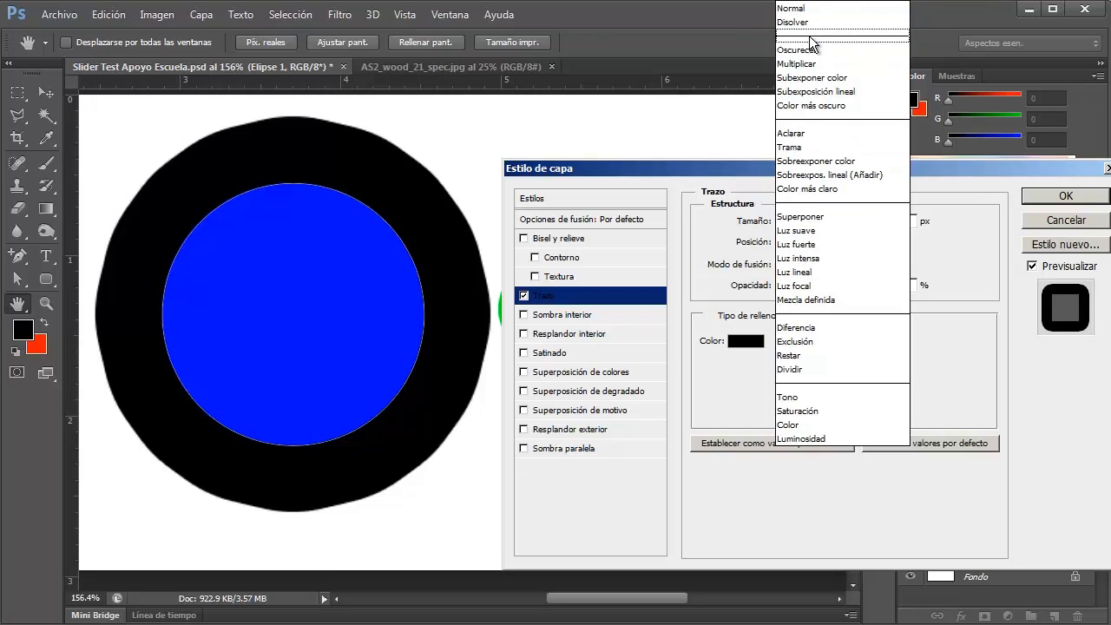
{"action": "left_click", "coordinate": [965, 236]}
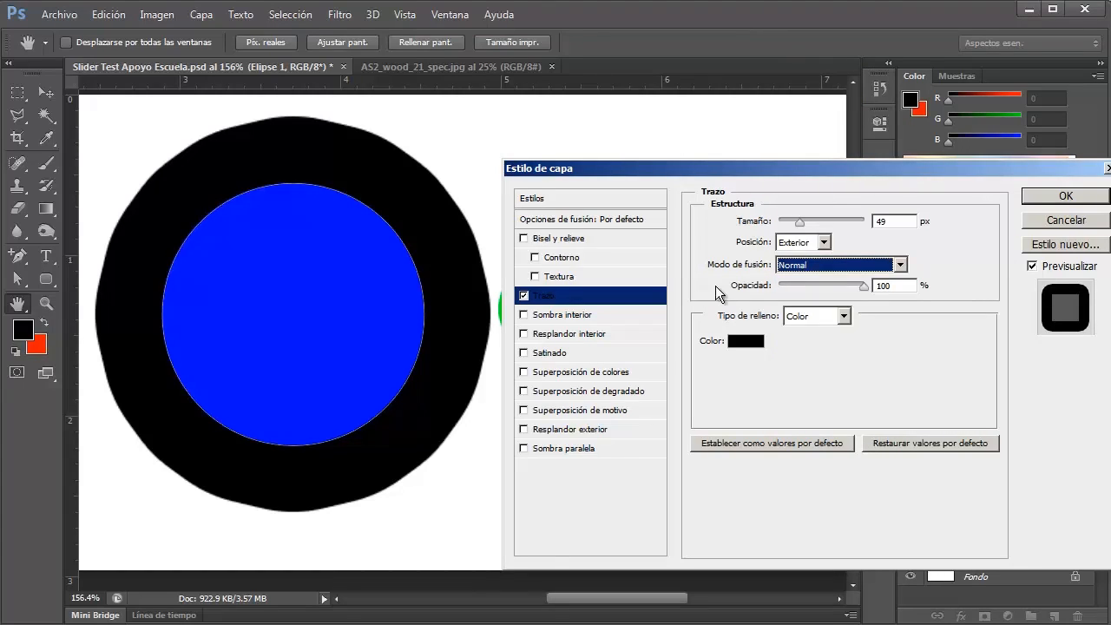
- Try the Degradado and Motivo fill types for the stroke, view the pattern presets, and return to Color
{"action": "left_click", "coordinate": [819, 318]}
{"action": "left_click", "coordinate": [824, 348]}
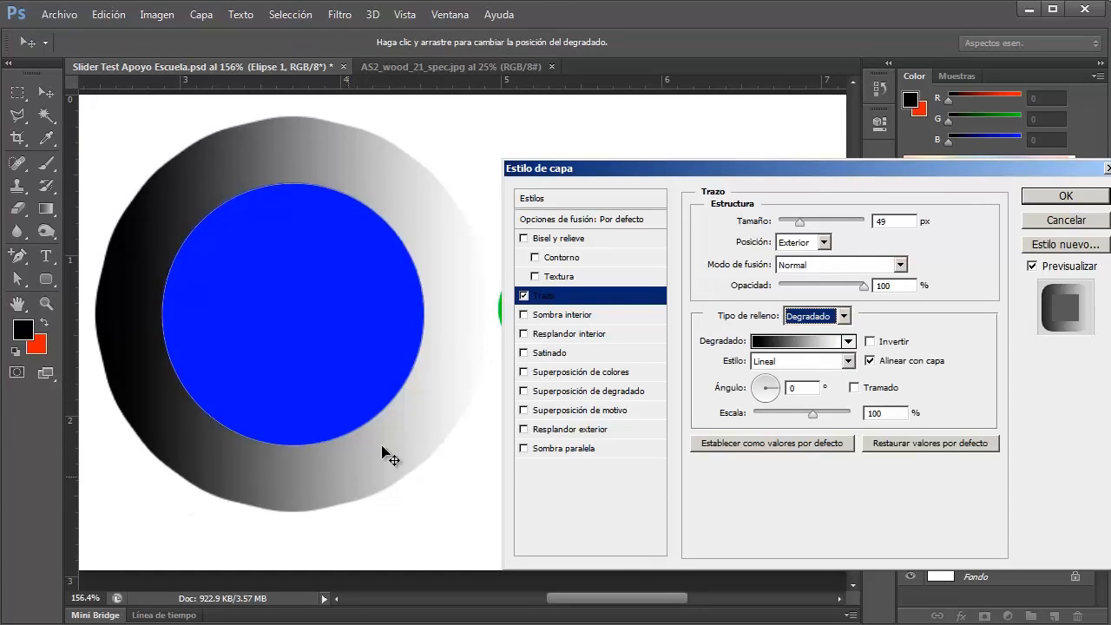
{"action": "left_click", "coordinate": [796, 391]}
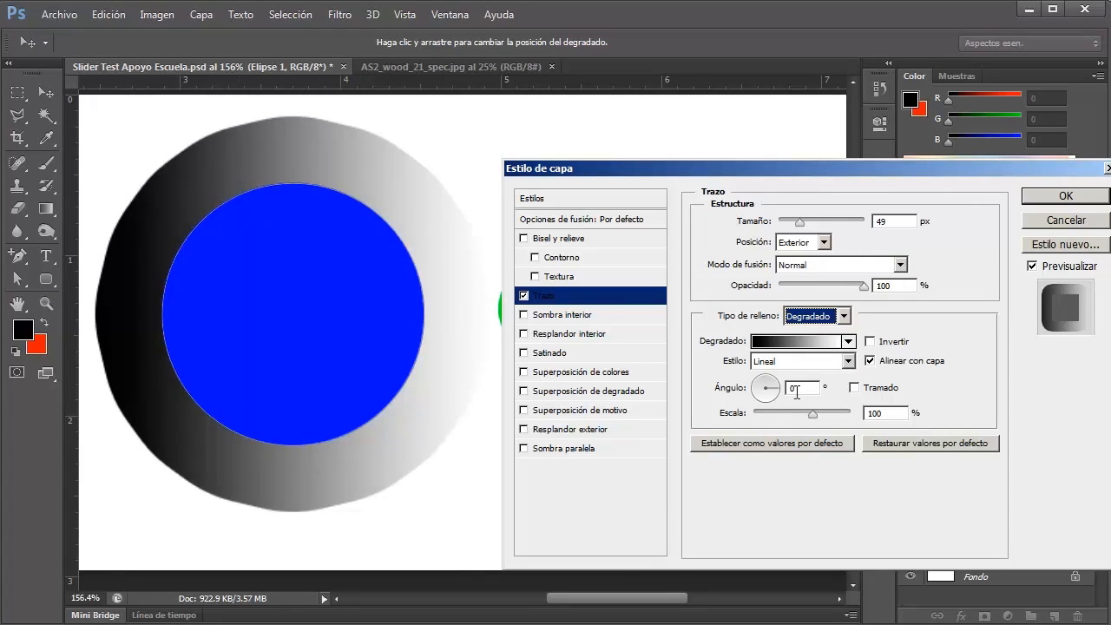
{"action": "left_click", "coordinate": [816, 321]}
{"action": "left_click", "coordinate": [811, 361]}
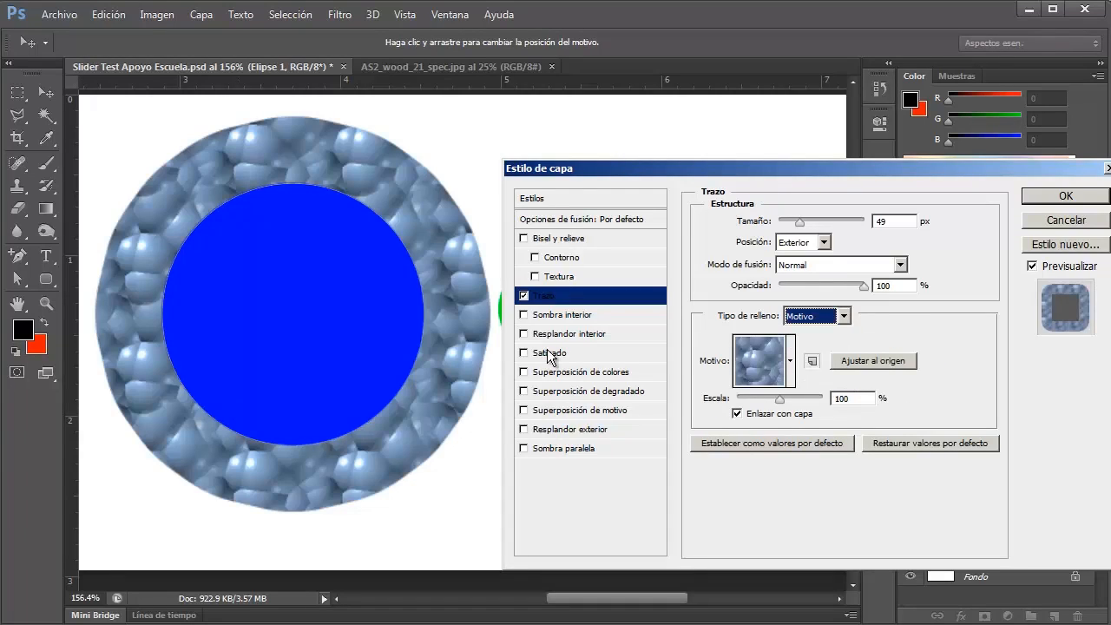
{"action": "left_click", "coordinate": [789, 360]}
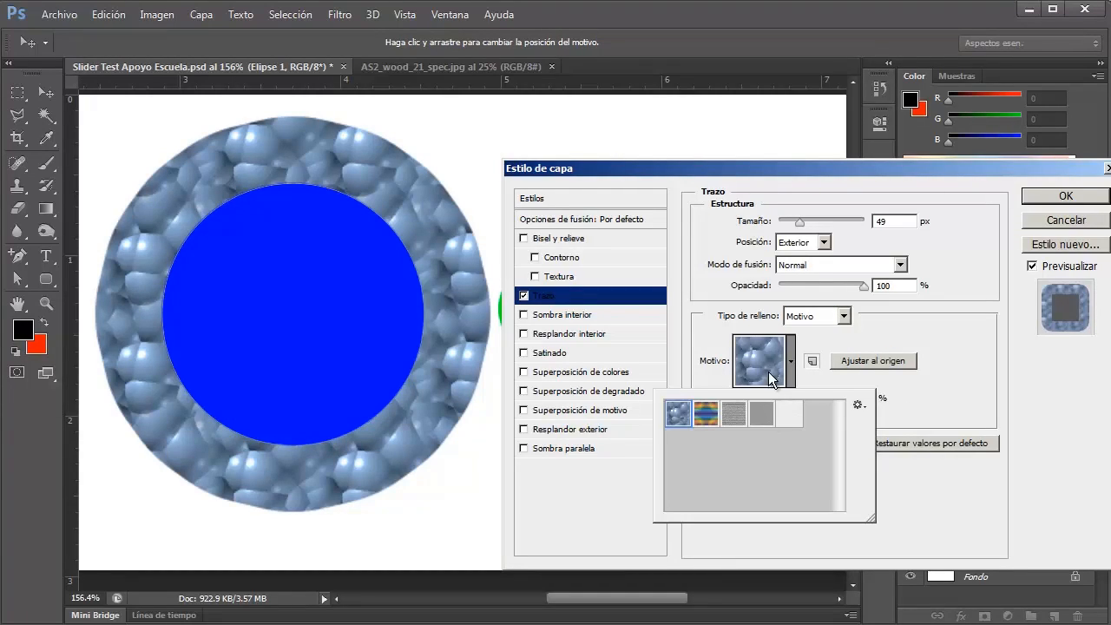
{"action": "left_click", "coordinate": [867, 325]}
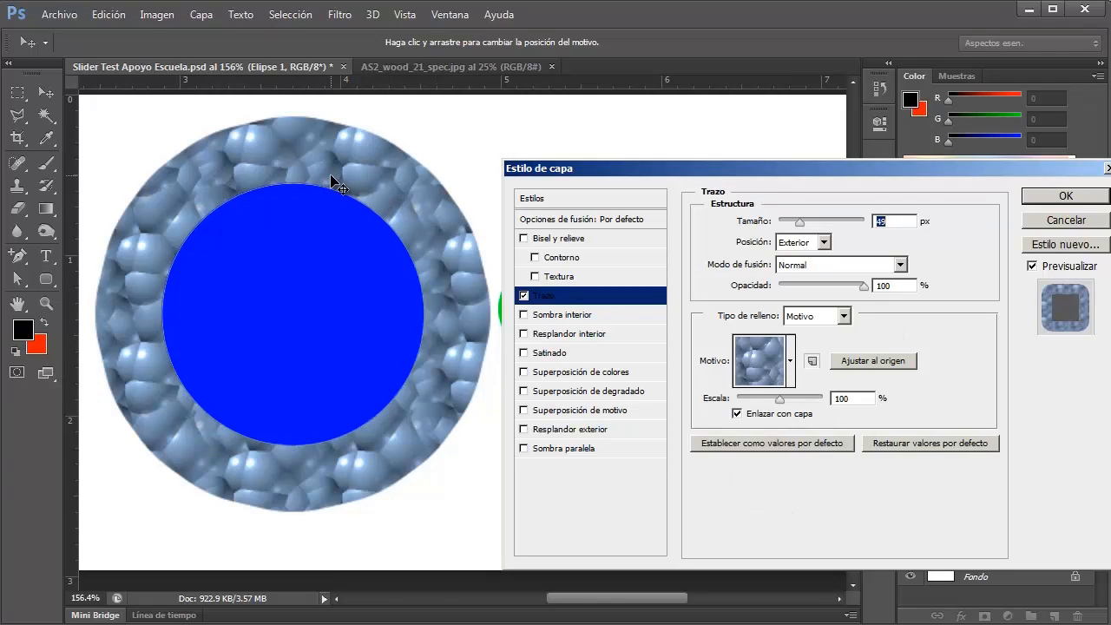
{"action": "left_click", "coordinate": [817, 316]}
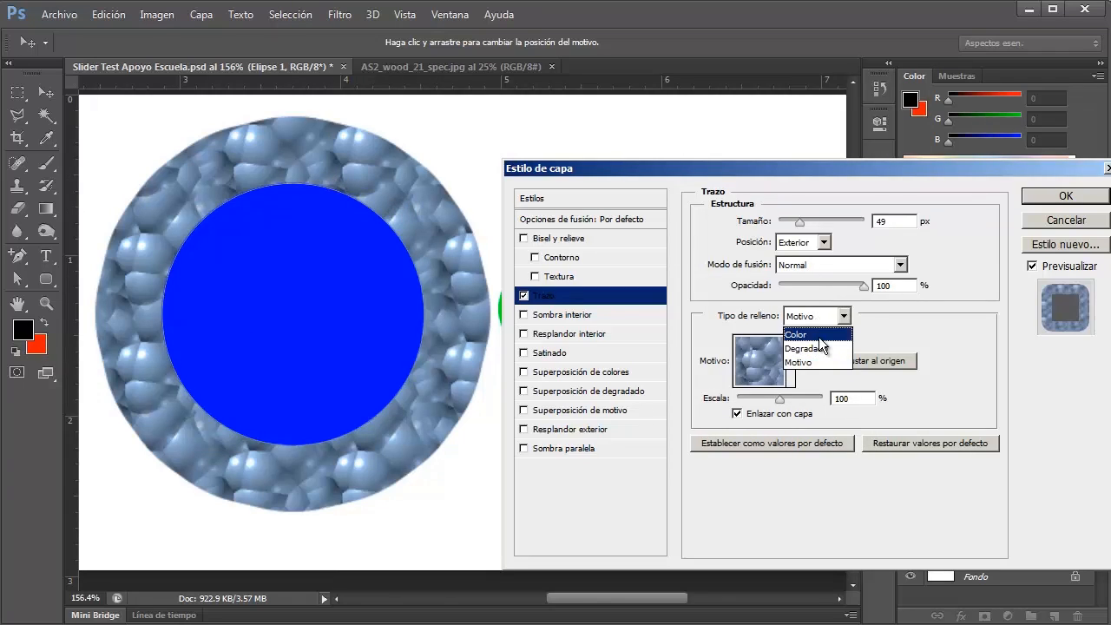
{"action": "left_click", "coordinate": [796, 328]}
- Set the stroke's size to 9 px and turn off Trazo
{"action": "left_click_drag", "start_coordinate": [802, 225], "coordinate": [788, 220]}
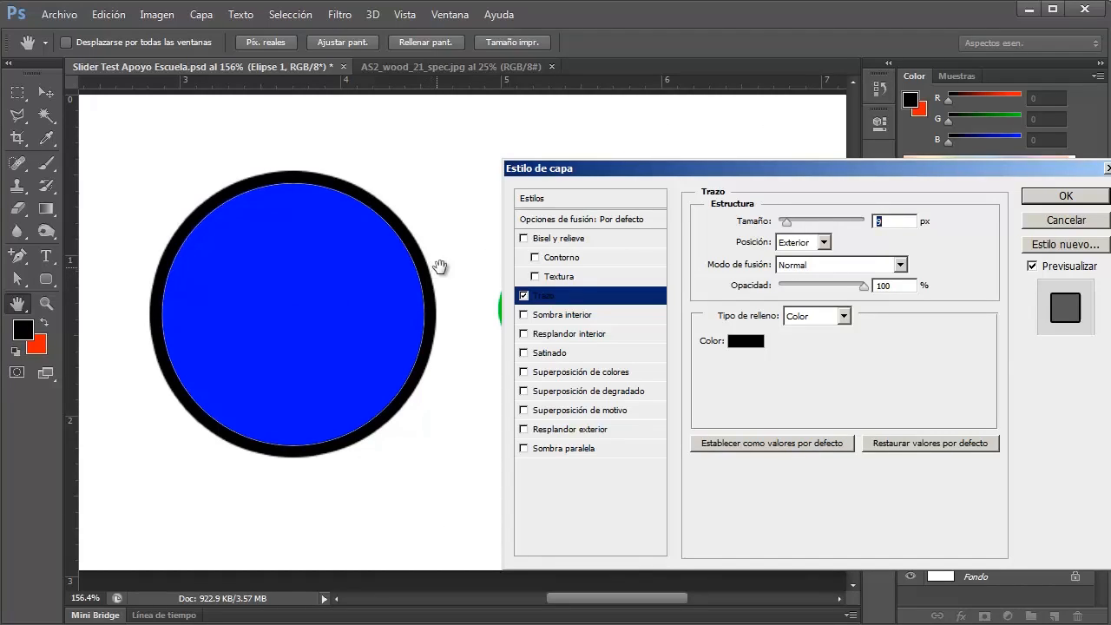
{"action": "left_click", "coordinate": [523, 296]}
- Turn on Sombra interior for the circle with a distance of 15 px, Retraer of 13% and size of 7 px
{"action": "left_click", "coordinate": [524, 314]}
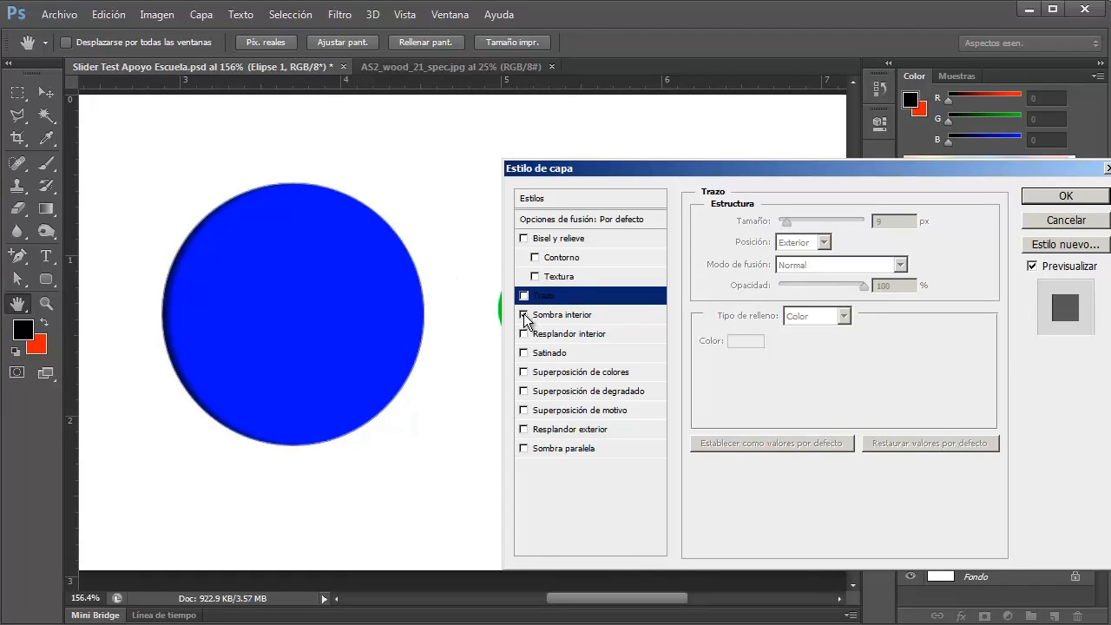
{"action": "left_click", "coordinate": [573, 315]}
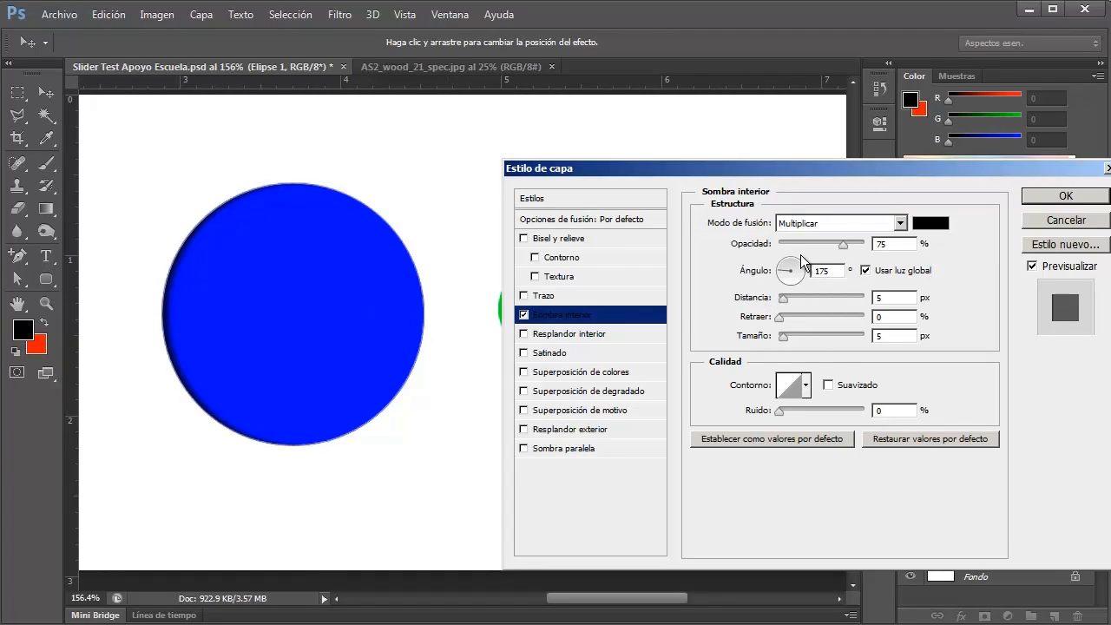
{"action": "mouse_move", "coordinate": [787, 301]}
{"action": "left_mouse_down"}
{"action": "mouse_move", "coordinate": [820, 303]}
{"action": "mouse_move", "coordinate": [791, 301]}
{"action": "mouse_move", "coordinate": [797, 317]}
{"action": "mouse_move", "coordinate": [828, 317]}
{"action": "mouse_move", "coordinate": [751, 321]}
{"action": "mouse_move", "coordinate": [830, 318]}
{"action": "mouse_move", "coordinate": [784, 319]}
{"action": "mouse_move", "coordinate": [806, 335]}
{"action": "left_mouse_up"}
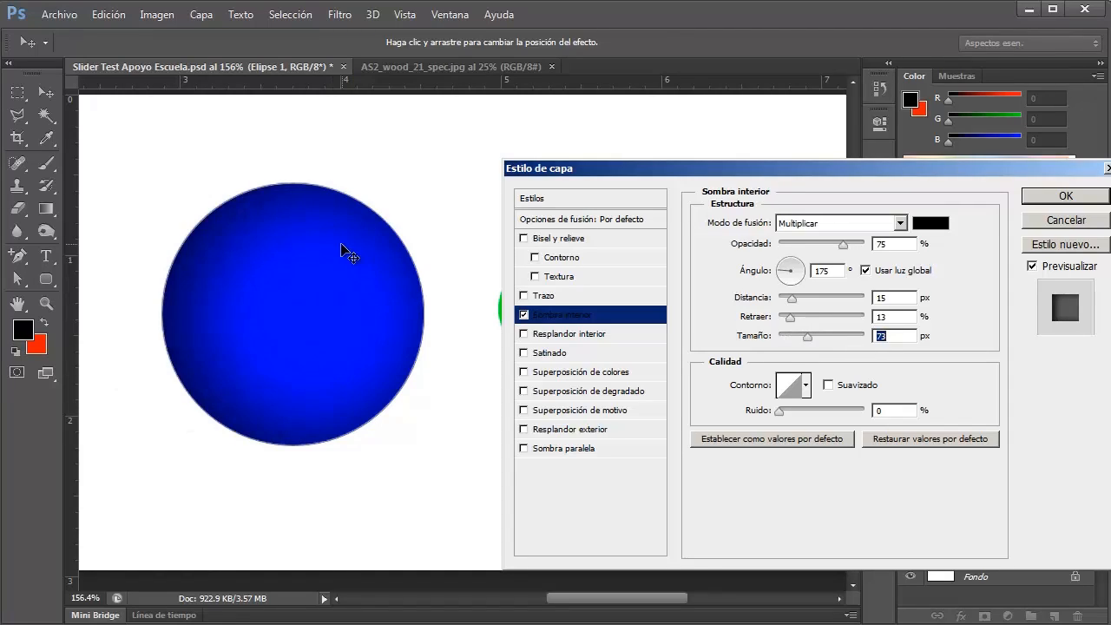
{"action": "left_click_drag", "start_coordinate": [804, 339], "coordinate": [779, 339]}
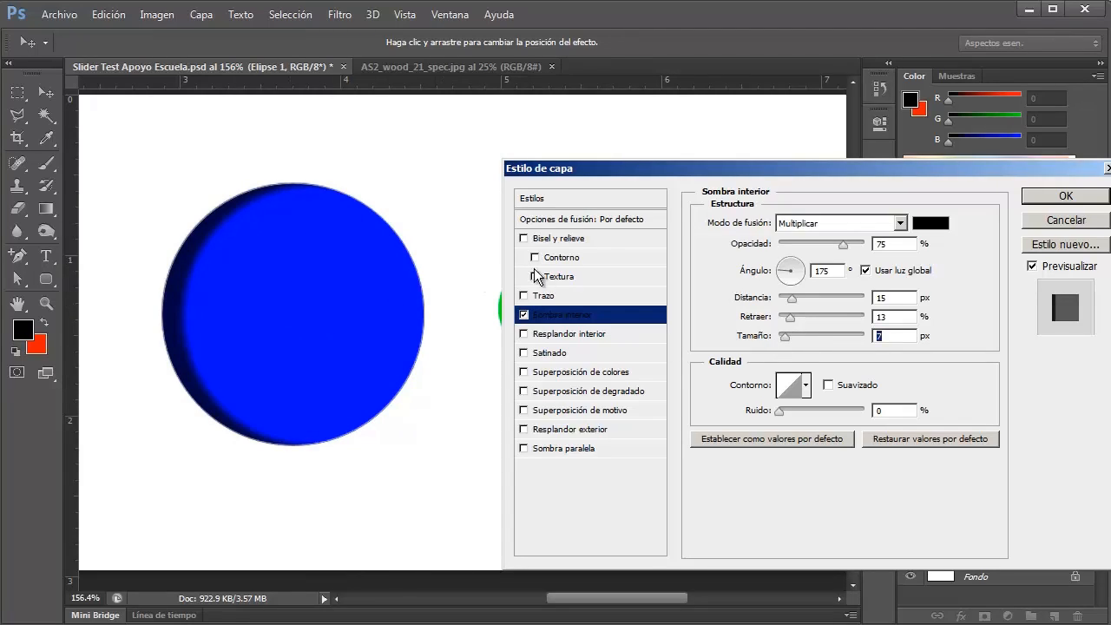
- Set the inner shadow's angle to 145° and opacity to 43%, and turn off Sombra interior
{"action": "left_click_drag", "start_coordinate": [798, 295], "coordinate": [782, 265]}
{"action": "left_click_drag", "start_coordinate": [847, 243], "coordinate": [814, 252]}
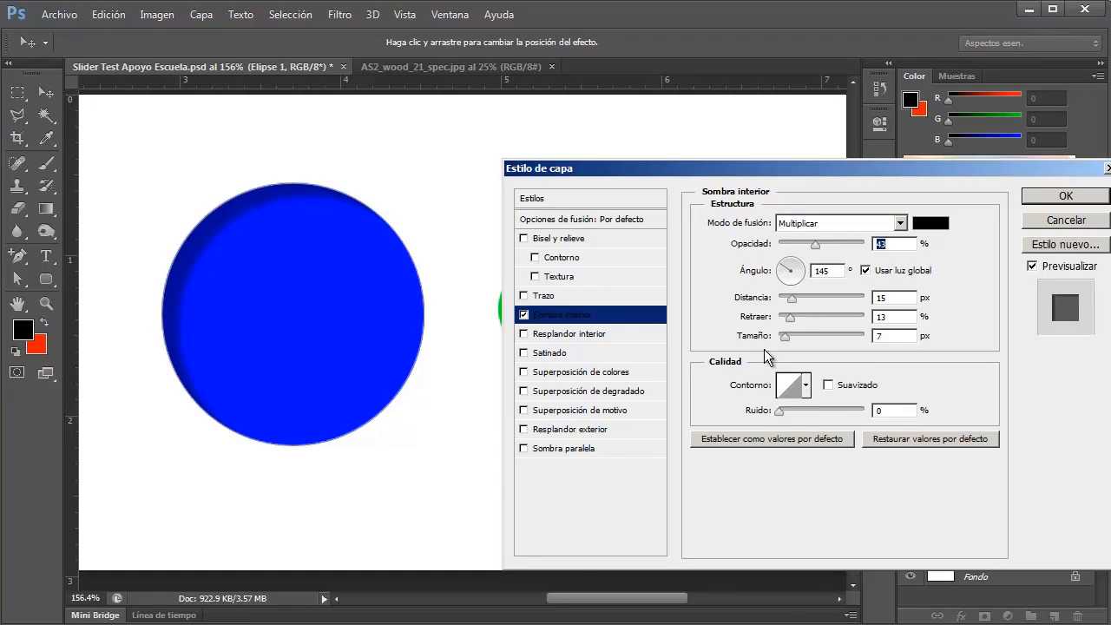
{"action": "left_click", "coordinate": [523, 314]}
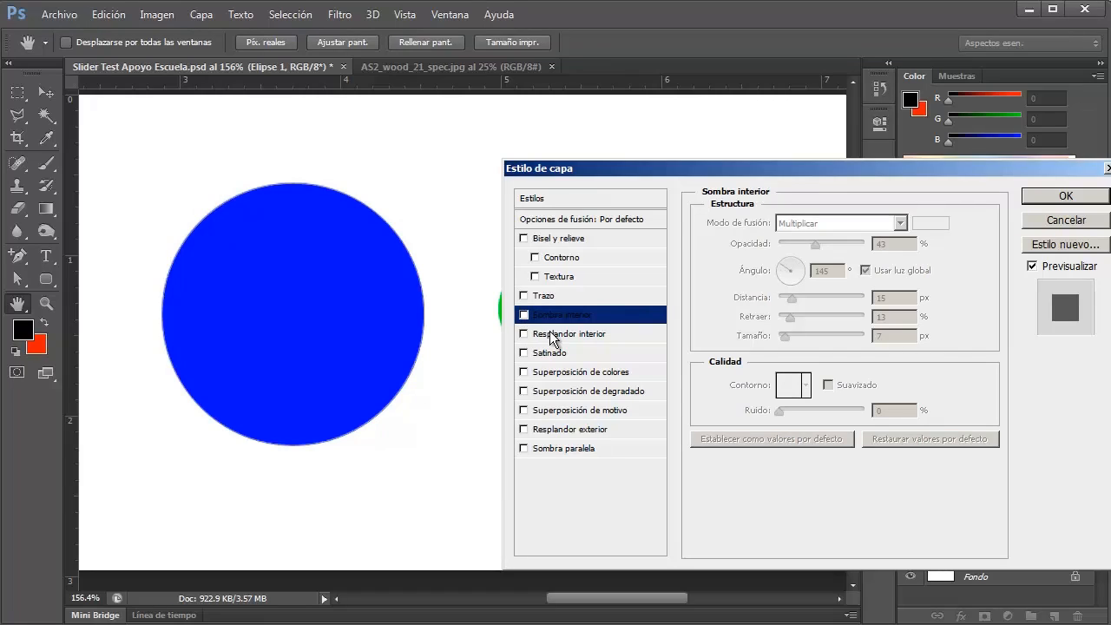
- Turn on Resplandor interior for the circle and set the glow's size to 46 px
{"action": "left_click", "coordinate": [548, 333]}
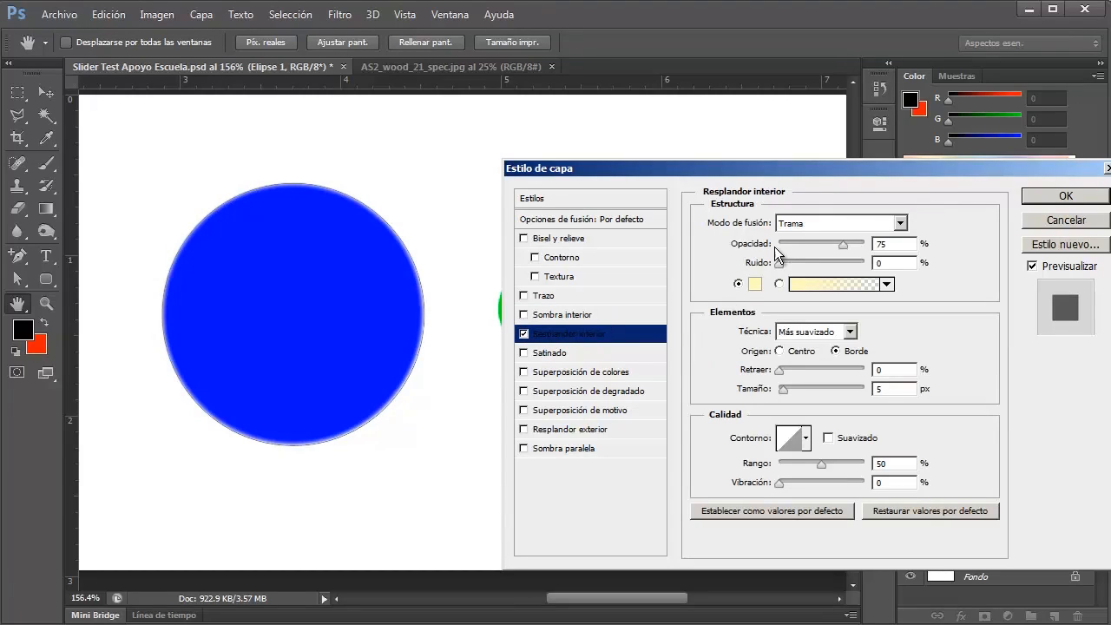
{"action": "left_click_drag", "start_coordinate": [779, 388], "coordinate": [797, 391]}
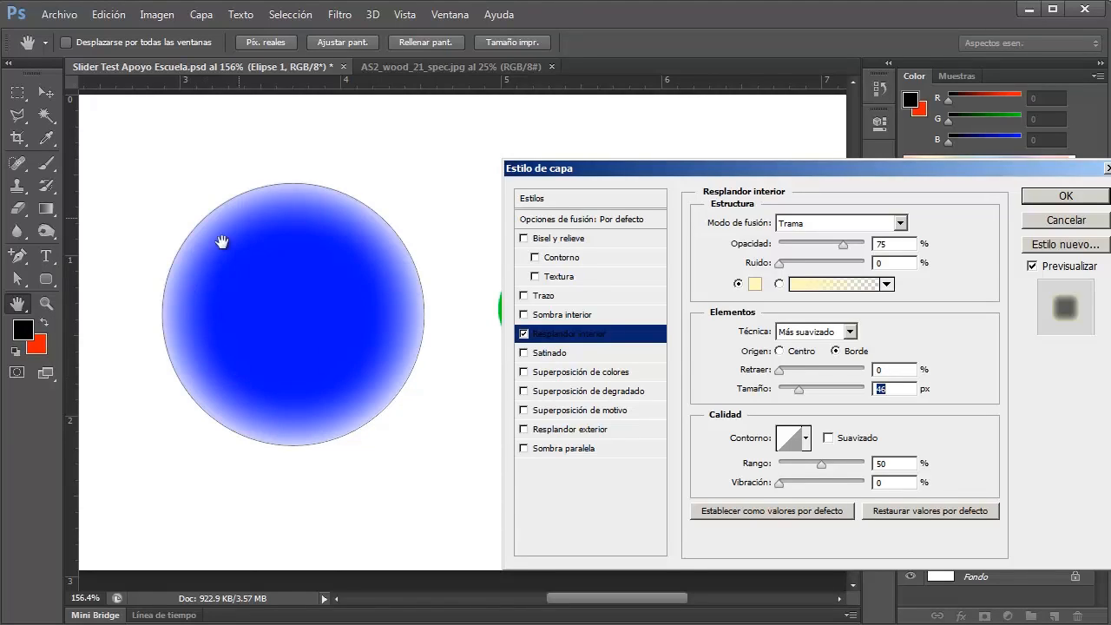
- Try yellow, green, orange and pinkish-red colours for the inner glow and discard the change
{"action": "left_click", "coordinate": [755, 285]}
{"action": "left_click", "coordinate": [762, 210]}
{"action": "left_click", "coordinate": [777, 222]}
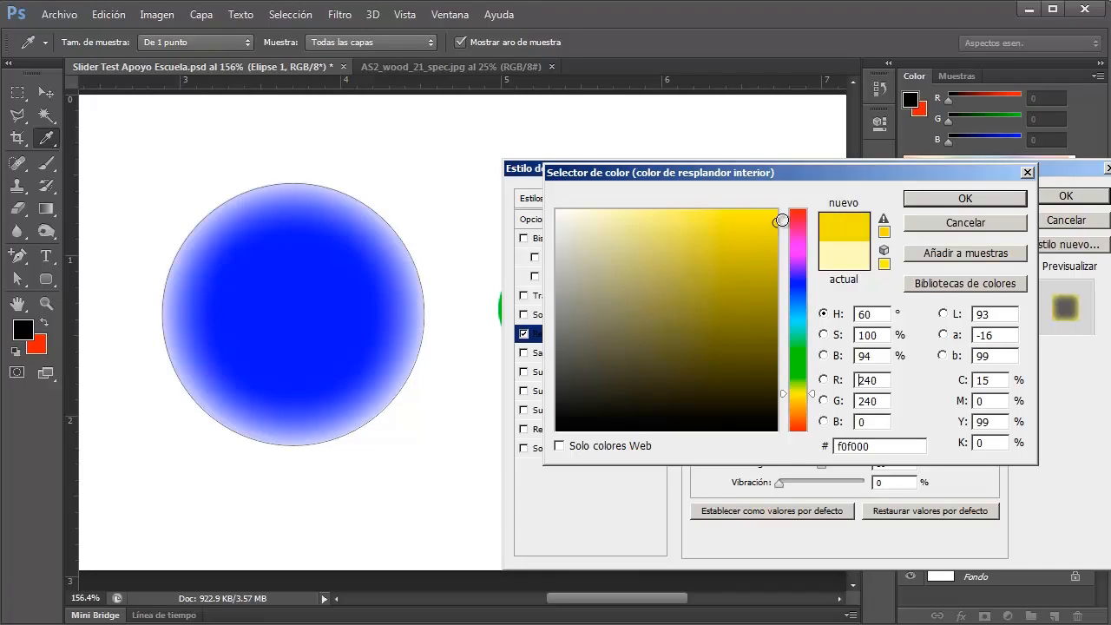
{"action": "mouse_move", "coordinate": [790, 335]}
{"action": "left_mouse_down"}
{"action": "mouse_move", "coordinate": [795, 286]}
{"action": "mouse_move", "coordinate": [767, 253]}
{"action": "mouse_move", "coordinate": [787, 242]}
{"action": "left_mouse_up"}
{"action": "left_click", "coordinate": [789, 314]}
{"action": "left_click", "coordinate": [799, 362]}
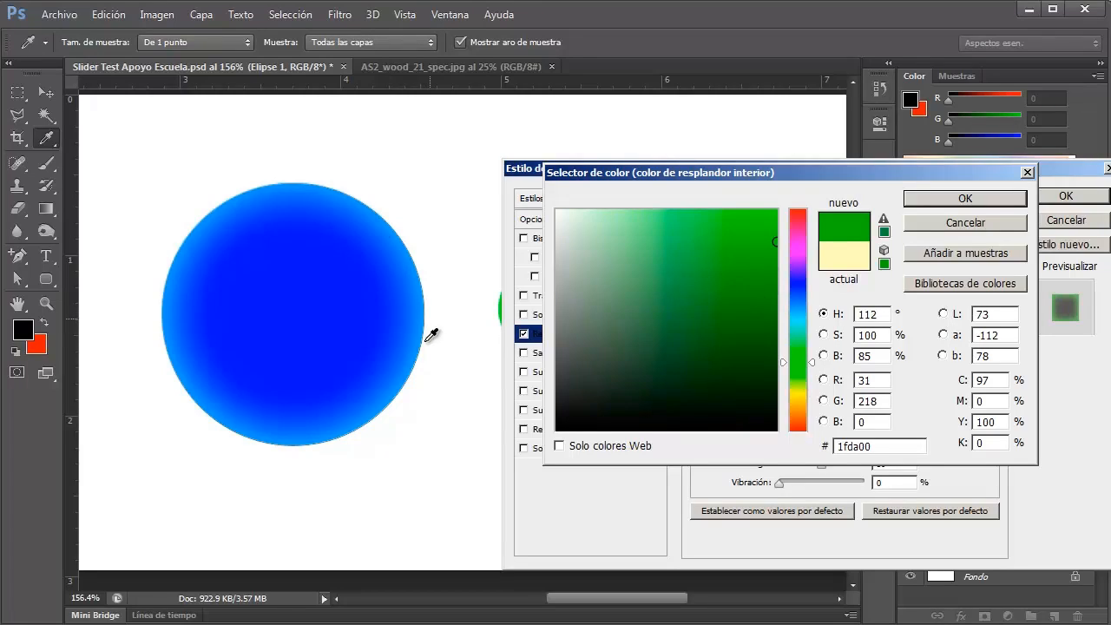
{"action": "left_click_drag", "start_coordinate": [798, 361], "coordinate": [798, 405]}
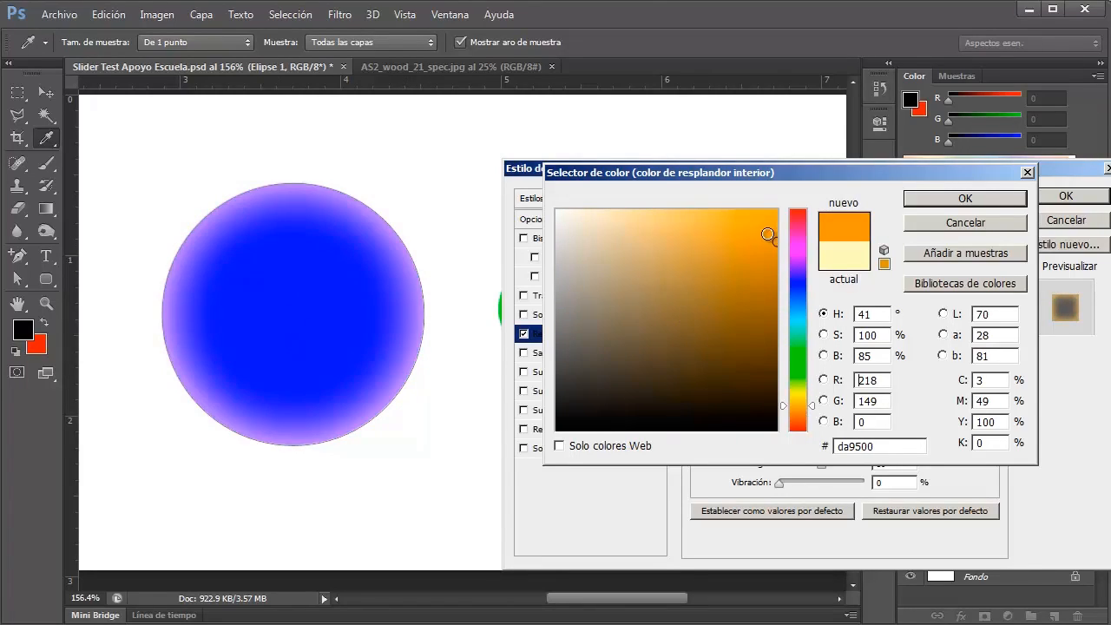
{"action": "left_click", "coordinate": [790, 222]}
{"action": "left_click_drag", "start_coordinate": [772, 217], "coordinate": [783, 209]}
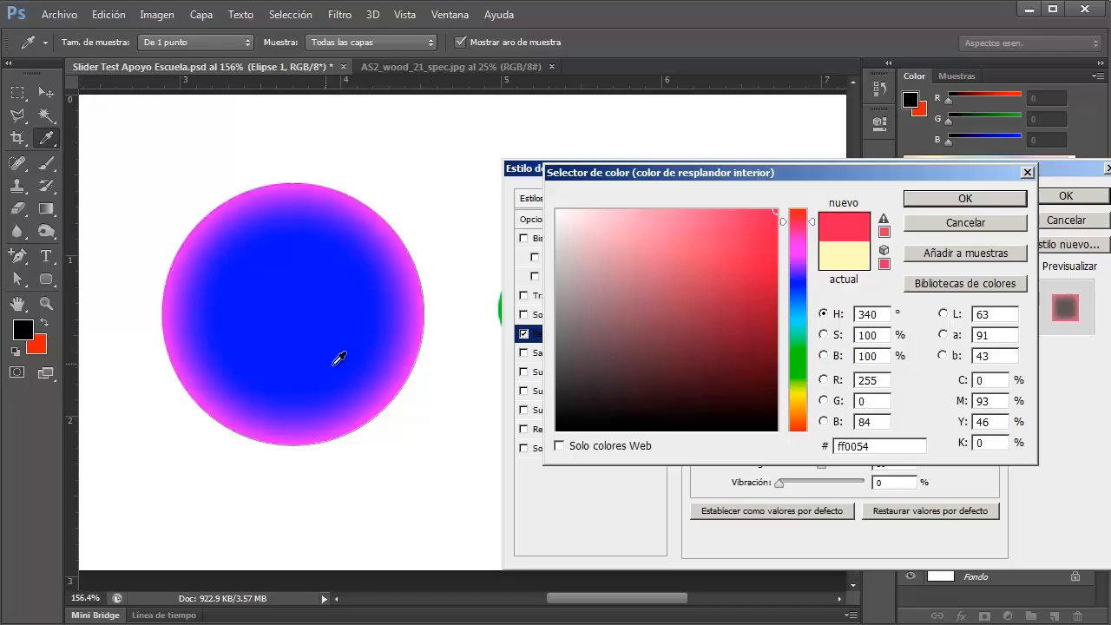
{"action": "left_click", "coordinate": [982, 222]}
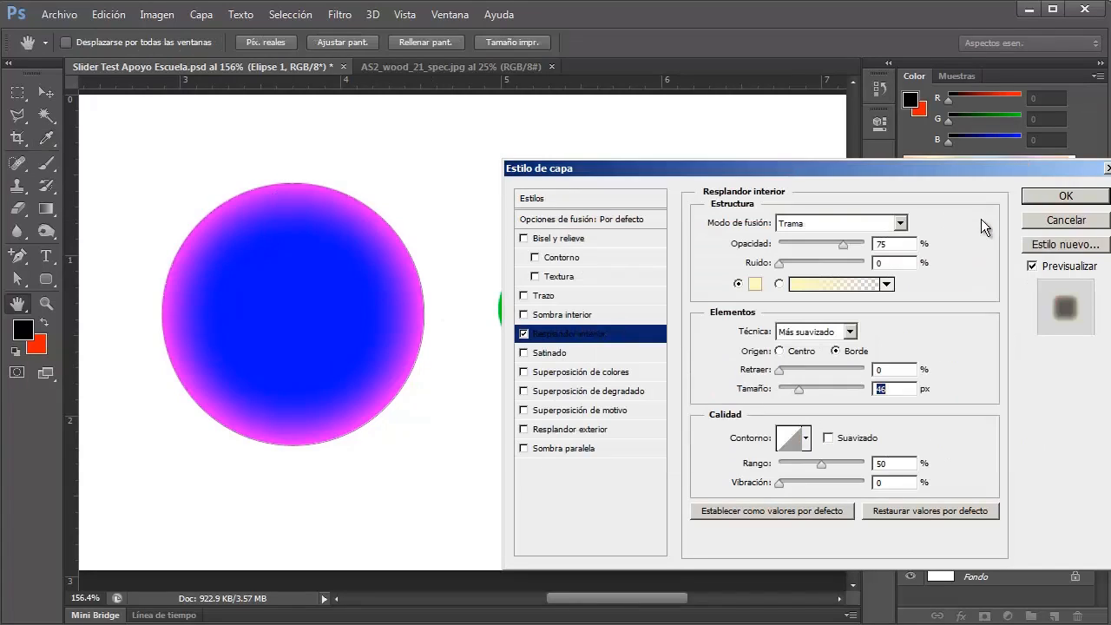
- Set the inner glow's opacity to 76%
{"action": "mouse_move", "coordinate": [843, 248]}
{"action": "left_mouse_down"}
{"action": "mouse_move", "coordinate": [796, 242]}
{"action": "mouse_move", "coordinate": [843, 245]}
{"action": "left_mouse_up"}
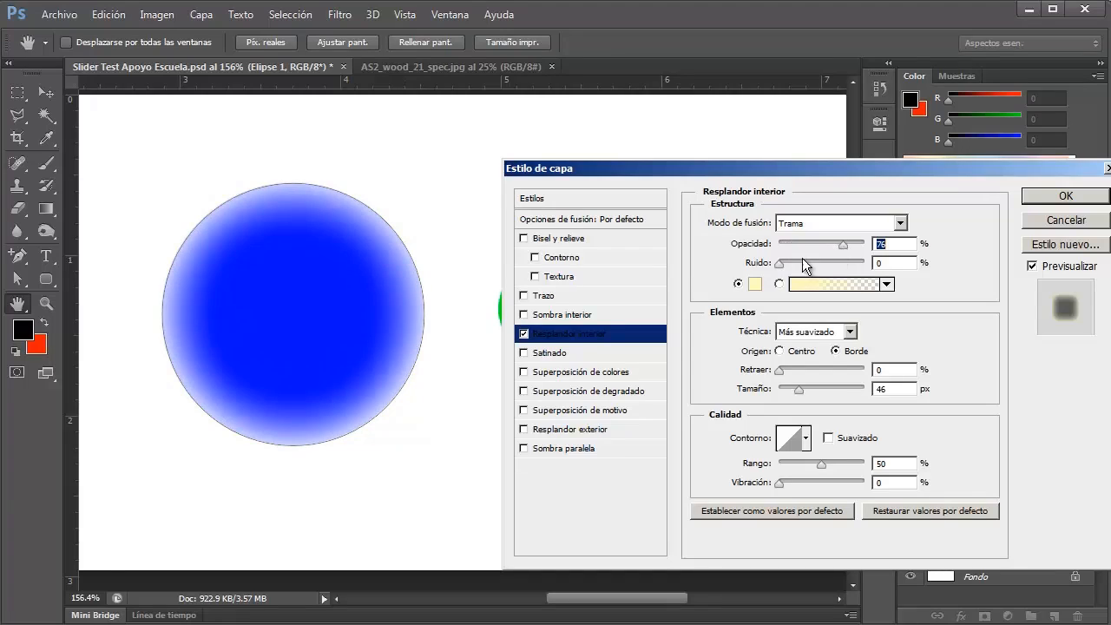
- Keep the inner glow's technique at Más suavizado and turn off Resplandor interior for the circle
{"action": "mouse_move", "coordinate": [780, 262]}
{"action": "left_mouse_down"}
{"action": "mouse_move", "coordinate": [879, 272]}
{"action": "mouse_move", "coordinate": [775, 276]}
{"action": "left_mouse_up"}
{"action": "left_click", "coordinate": [807, 333]}
{"action": "left_click", "coordinate": [808, 339]}
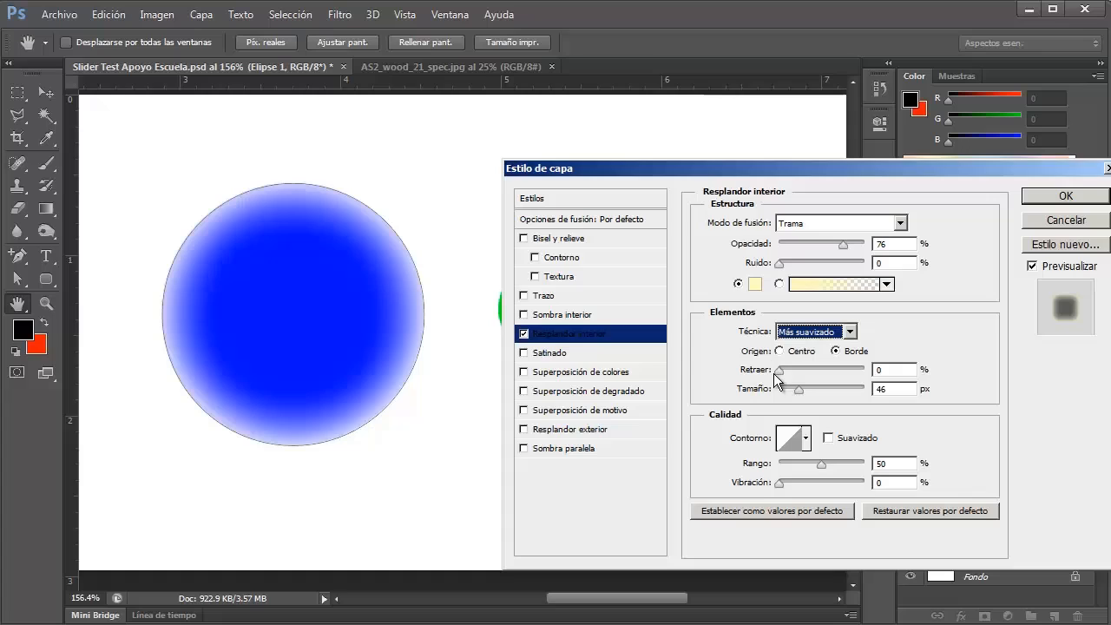
{"action": "left_click", "coordinate": [524, 333]}
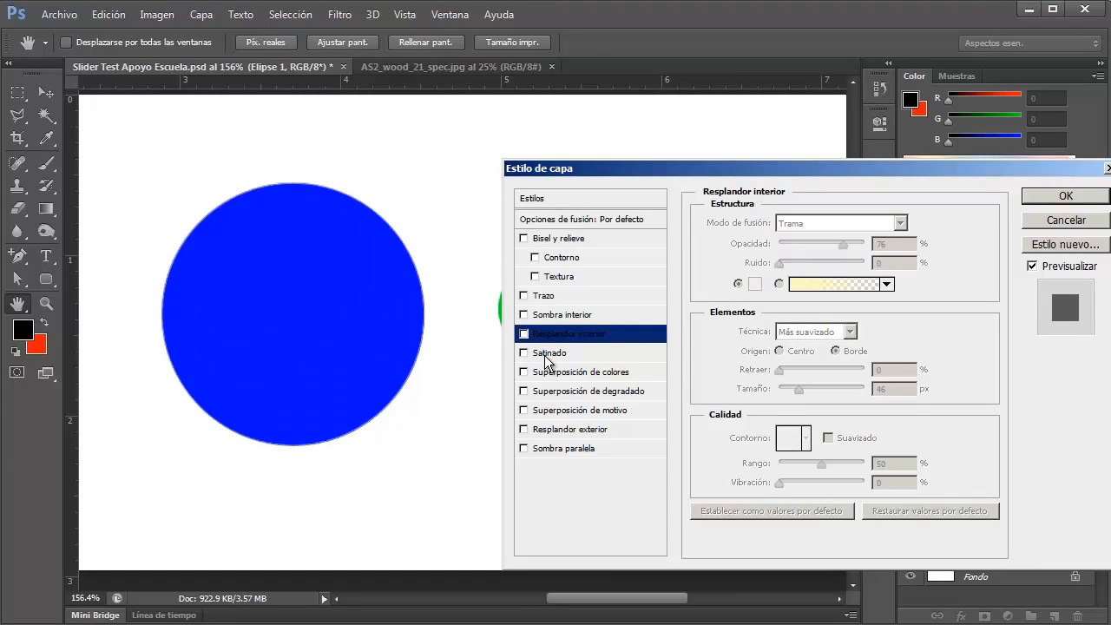
- Try Satinado on the circle with 52% opacity, a 74° angle, 15 px distance and 73 px size, and turn it off
{"action": "left_click", "coordinate": [544, 354]}
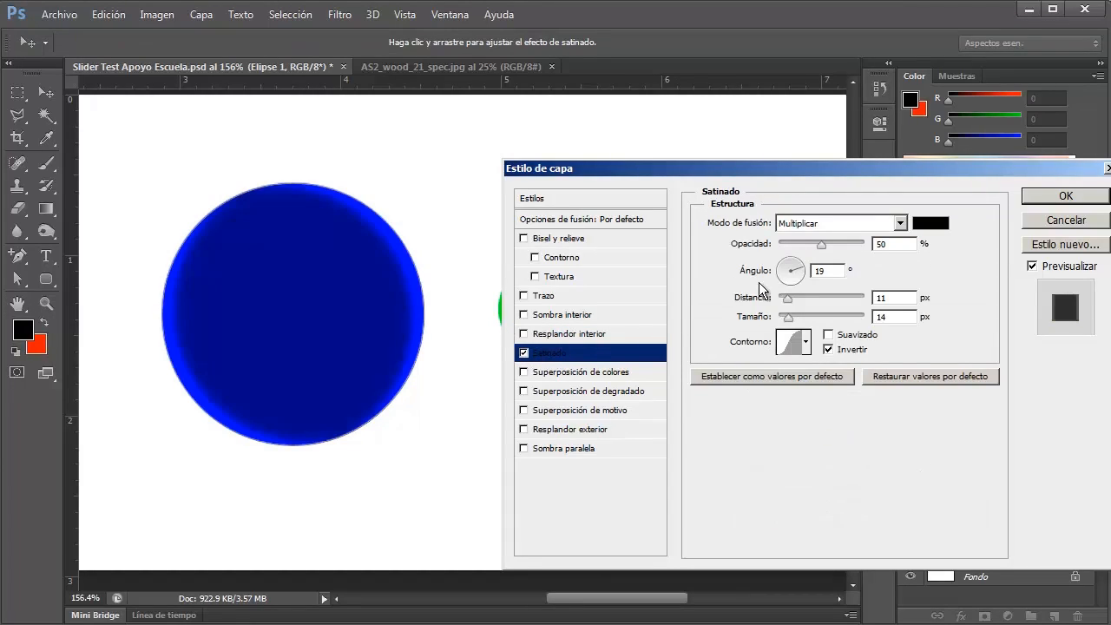
{"action": "mouse_move", "coordinate": [824, 245]}
{"action": "left_mouse_down"}
{"action": "mouse_move", "coordinate": [793, 249]}
{"action": "mouse_move", "coordinate": [822, 252]}
{"action": "left_mouse_up"}
{"action": "mouse_move", "coordinate": [795, 278]}
{"action": "left_mouse_down"}
{"action": "mouse_move", "coordinate": [791, 263]}
{"action": "mouse_move", "coordinate": [825, 296]}
{"action": "mouse_move", "coordinate": [790, 298]}
{"action": "mouse_move", "coordinate": [788, 318]}
{"action": "mouse_move", "coordinate": [825, 326]}
{"action": "left_mouse_up"}
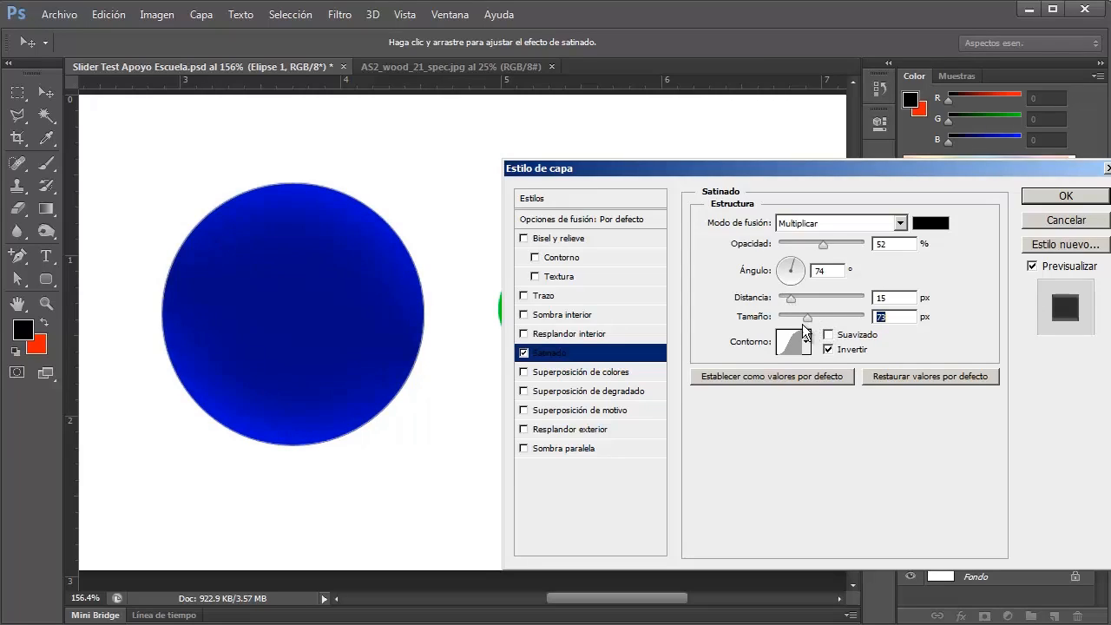
{"action": "left_click", "coordinate": [525, 353]}
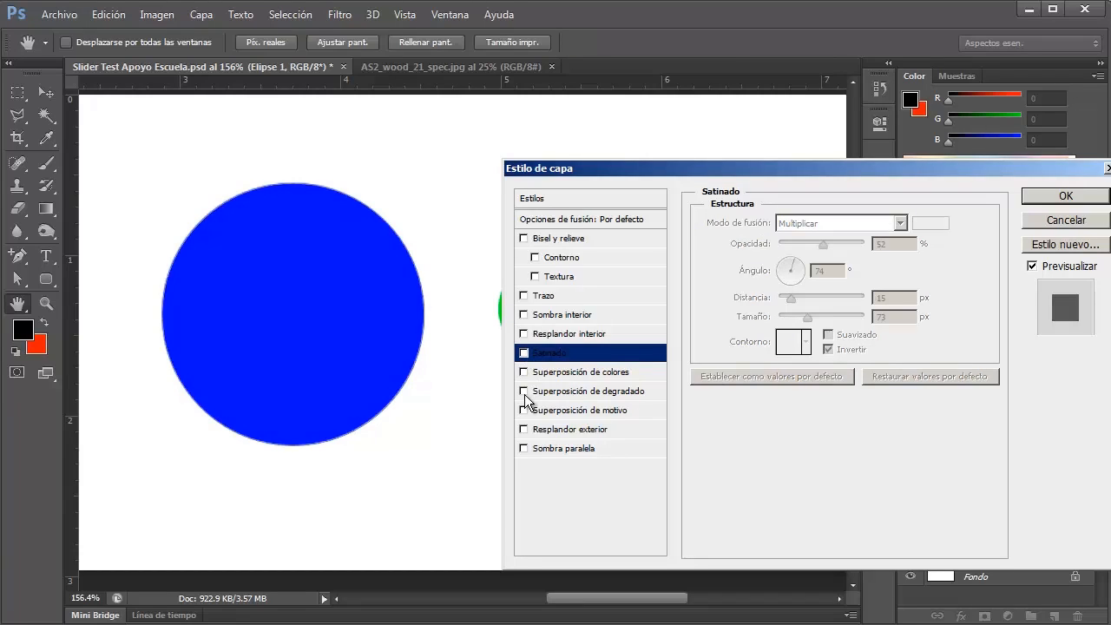
- Turn on Superposición de colores for the circle and choose yellow fcff00 after trying dark blue and lime green
{"action": "left_click", "coordinate": [548, 374]}
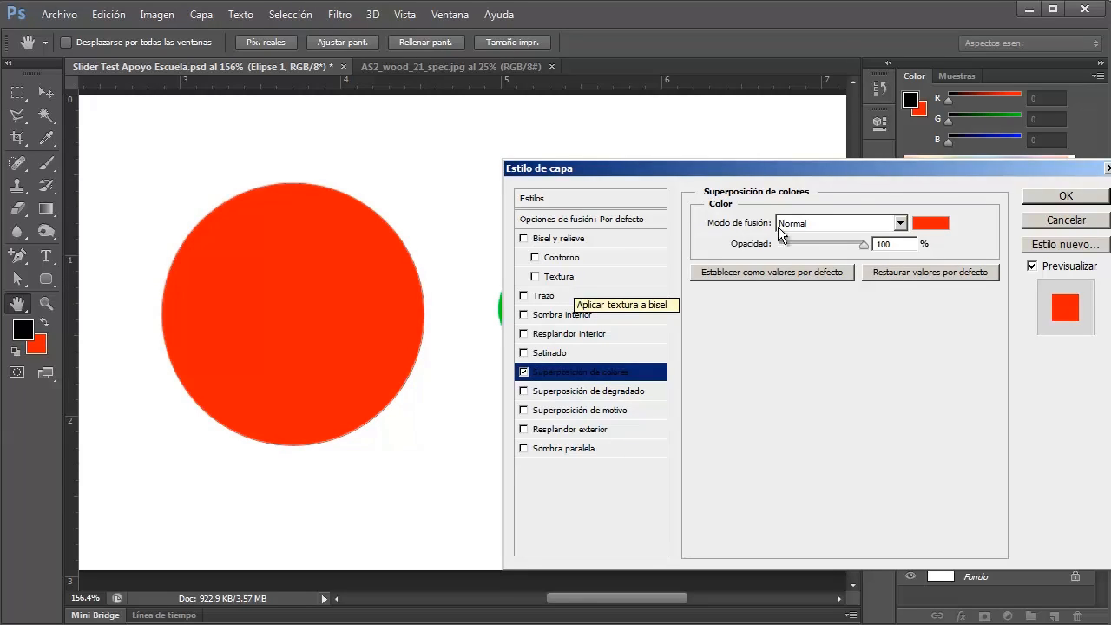
{"action": "left_click", "coordinate": [929, 227]}
{"action": "mouse_move", "coordinate": [659, 287]}
{"action": "left_mouse_down"}
{"action": "mouse_move", "coordinate": [717, 228]}
{"action": "mouse_move", "coordinate": [756, 257]}
{"action": "mouse_move", "coordinate": [780, 342]}
{"action": "left_mouse_up"}
{"action": "left_click", "coordinate": [794, 300]}
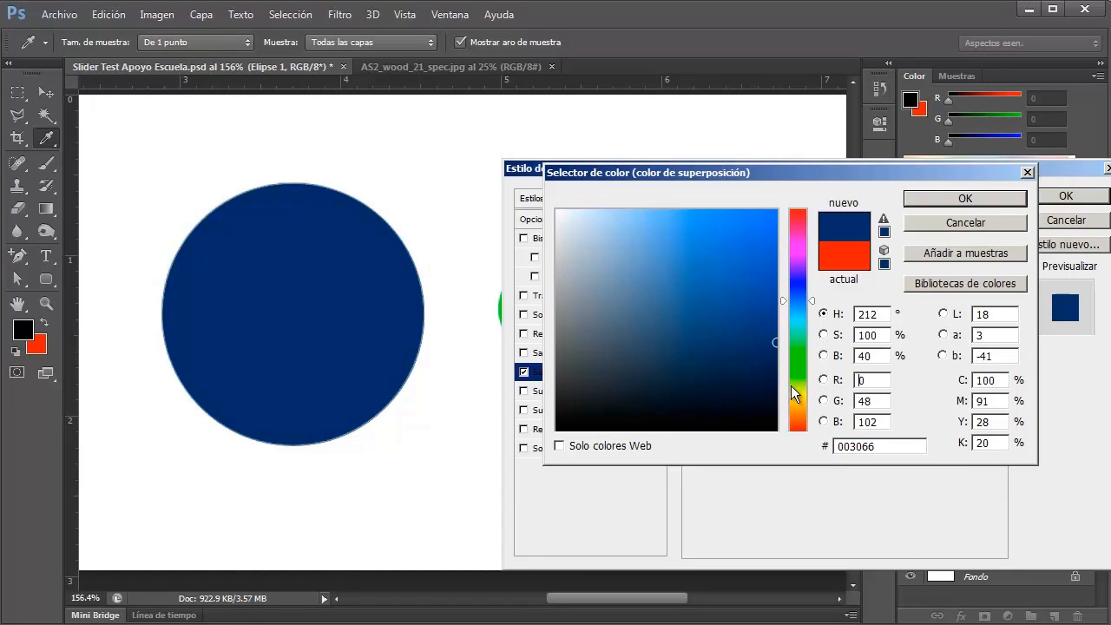
{"action": "left_click", "coordinate": [794, 385]}
{"action": "left_click_drag", "start_coordinate": [767, 241], "coordinate": [863, 203]}
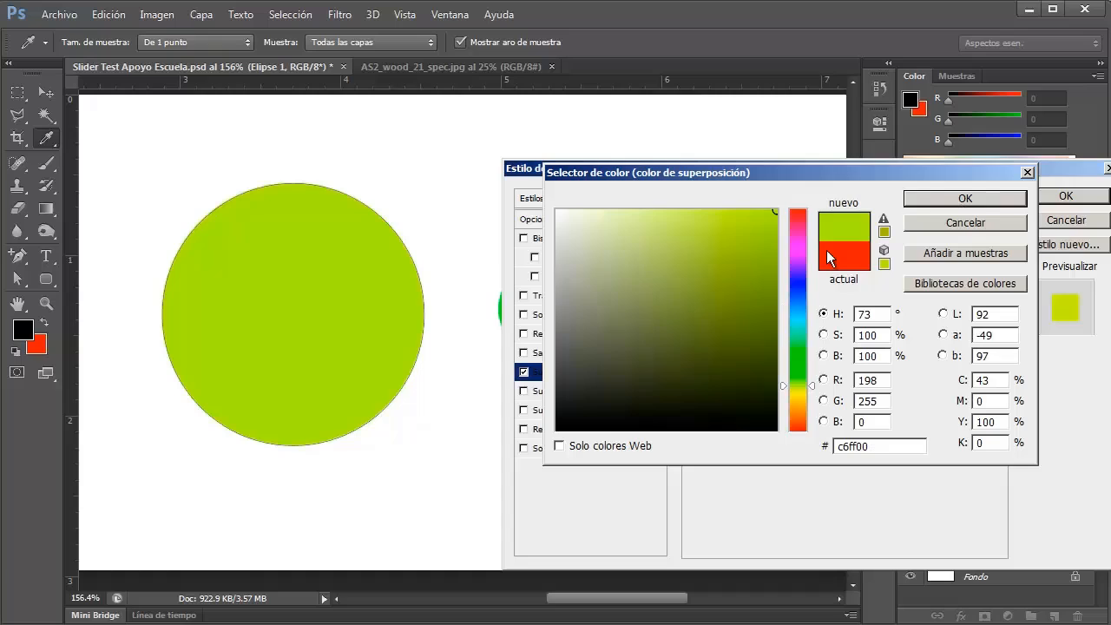
{"action": "left_click", "coordinate": [803, 393]}
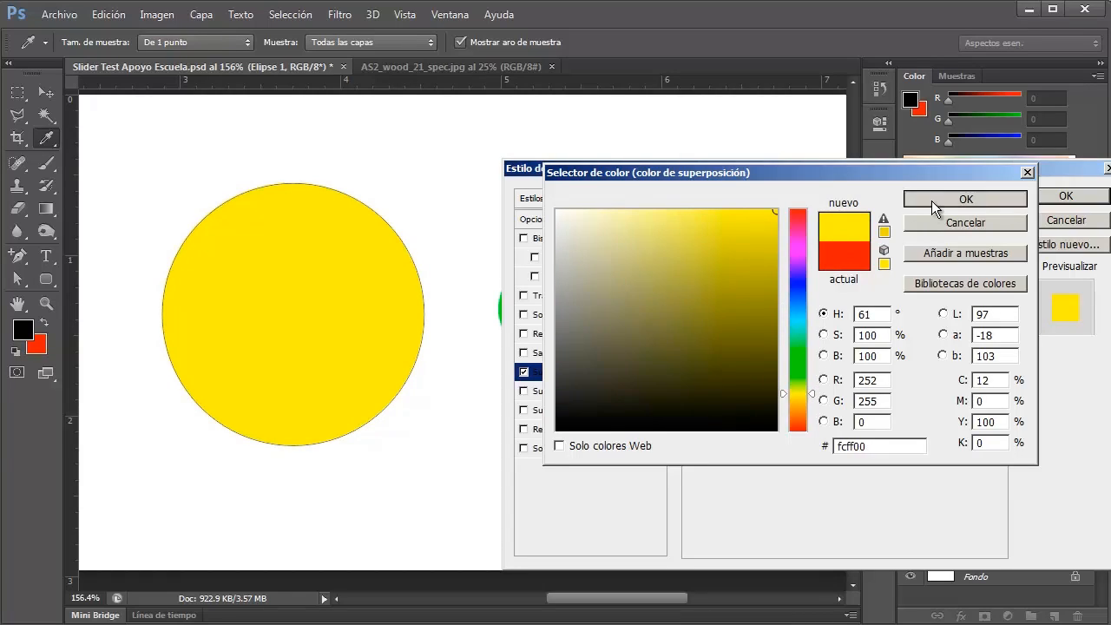
{"action": "left_click", "coordinate": [931, 200]}
- Lower the colour overlay's opacity to 13% and turn off Superposición de colores
{"action": "left_click_drag", "start_coordinate": [866, 244], "coordinate": [839, 246]}
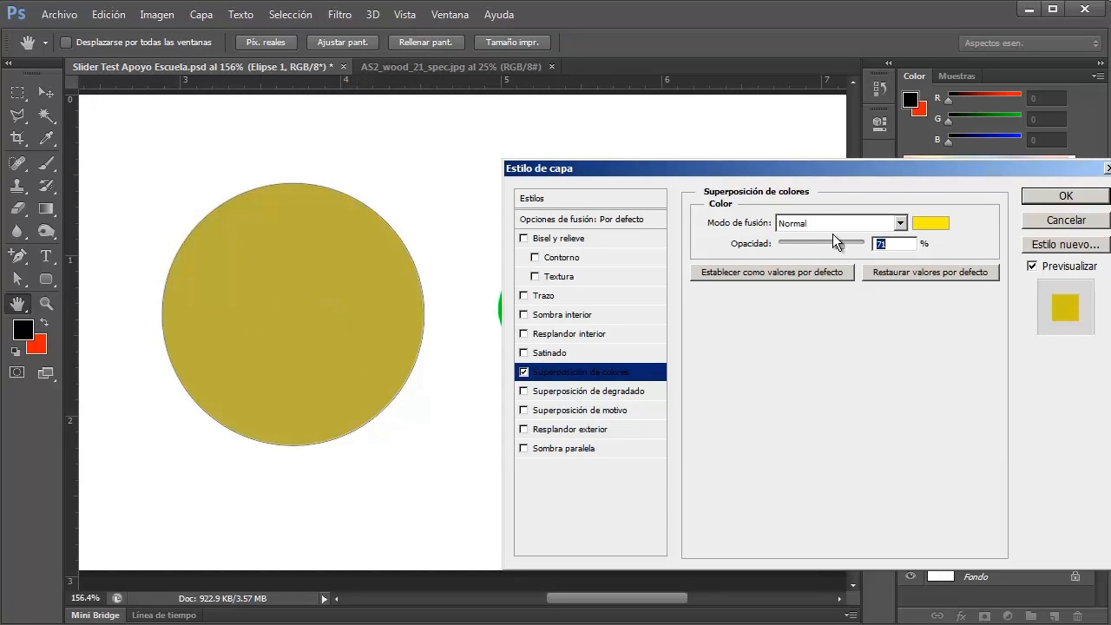
{"action": "left_click_drag", "start_coordinate": [837, 239], "coordinate": [789, 244]}
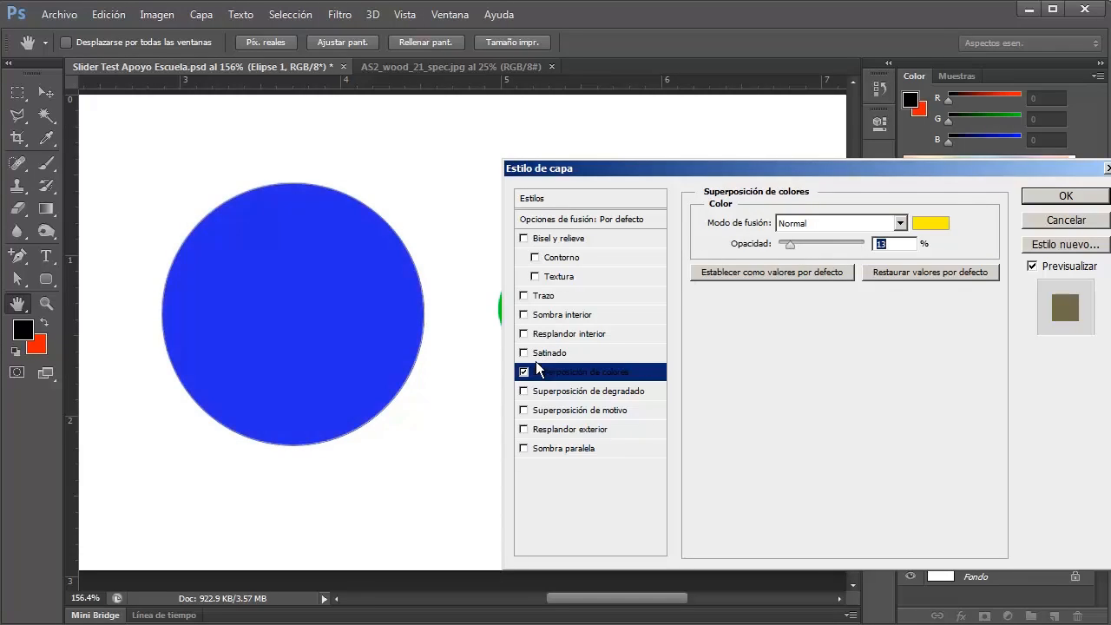
{"action": "left_click", "coordinate": [524, 372]}
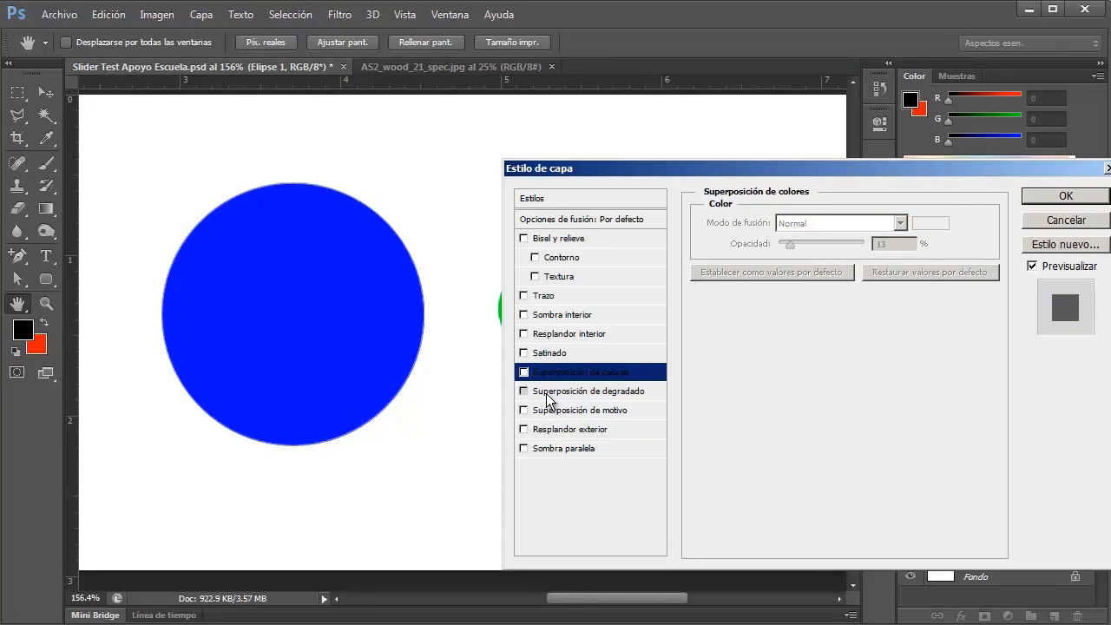
- Turn on Superposición de degradado for the circle and set the gradient's starting colour stop to red ff0000
{"action": "left_click", "coordinate": [545, 392]}
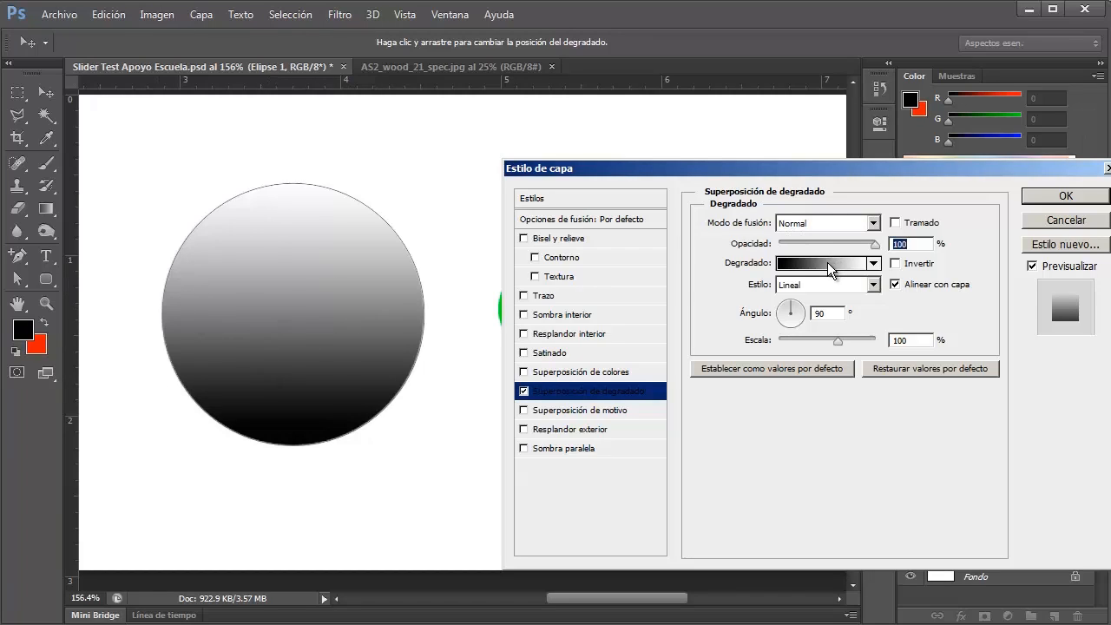
{"action": "left_click", "coordinate": [827, 262]}
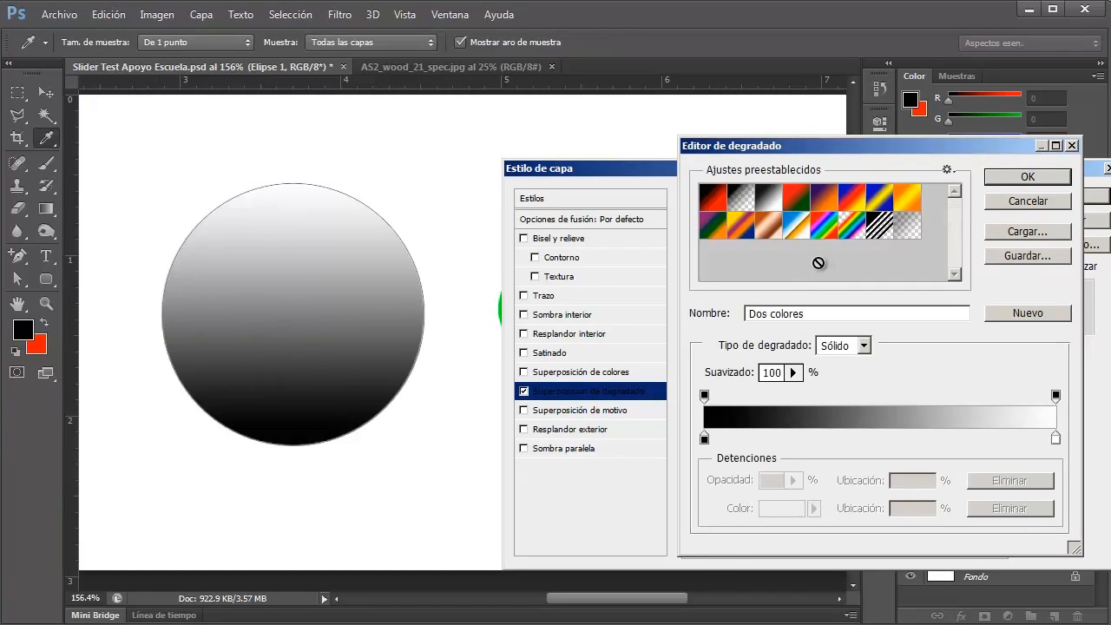
{"action": "double_click", "coordinate": [704, 437]}
{"action": "left_click_drag", "start_coordinate": [714, 319], "coordinate": [779, 205]}
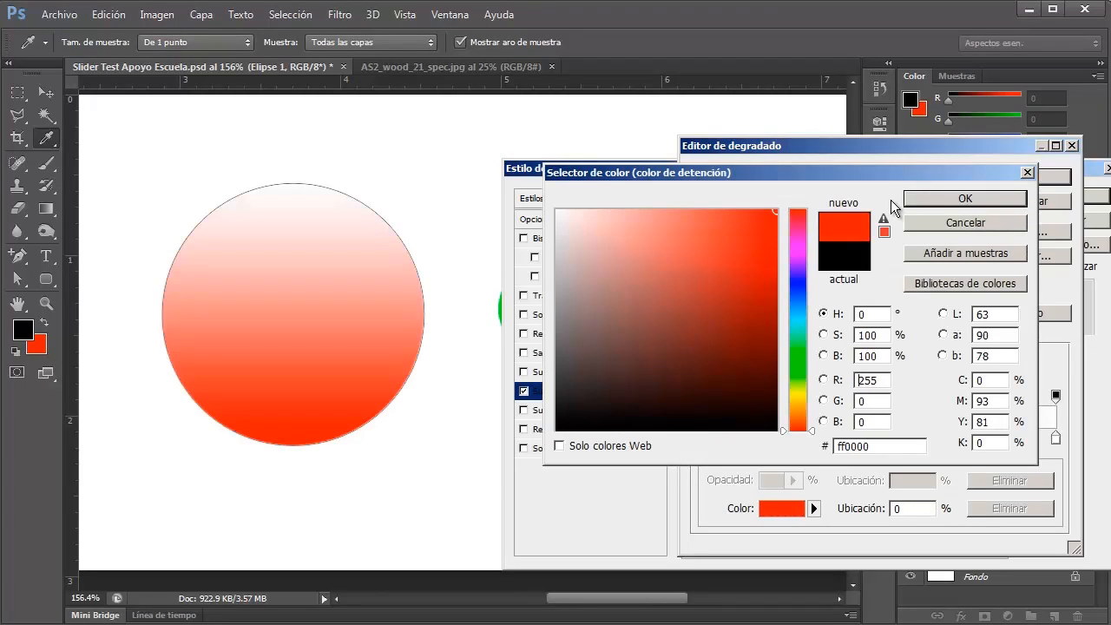
{"action": "left_click", "coordinate": [928, 198]}
- Set the gradient's end colour stop to bright light blue
{"action": "double_click", "coordinate": [1055, 438]}
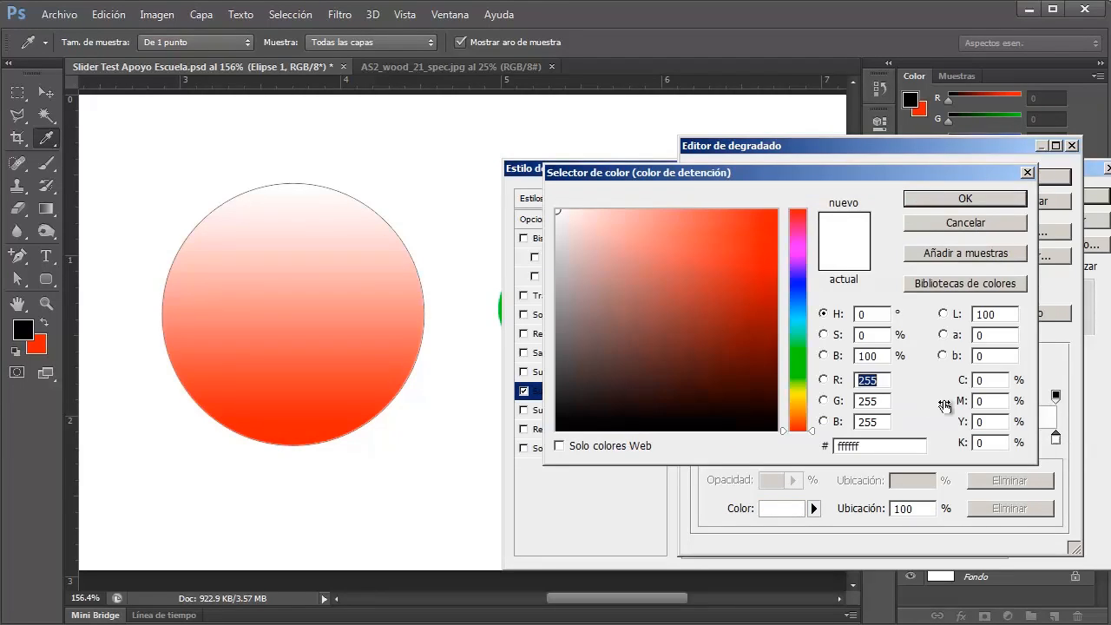
{"action": "left_click", "coordinate": [793, 311]}
{"action": "left_click_drag", "start_coordinate": [743, 277], "coordinate": [779, 208]}
{"action": "left_click", "coordinate": [938, 199]}
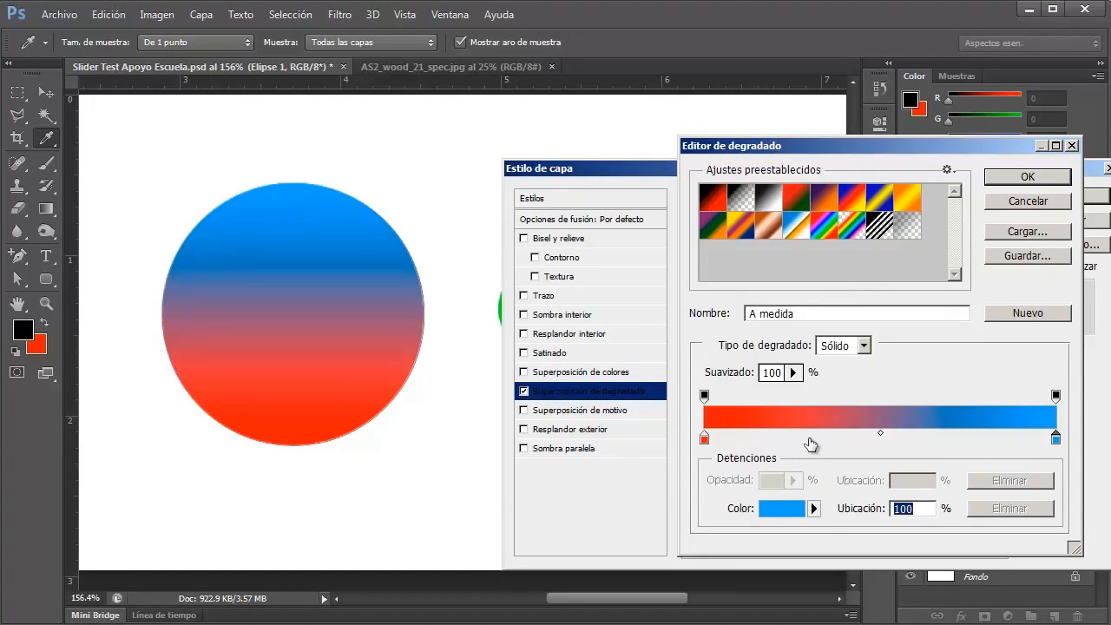
- Add a colour stop at 30% of the gradient and set it to magenta d200ff
{"action": "left_click", "coordinate": [808, 439]}
{"action": "double_click", "coordinate": [809, 438]}
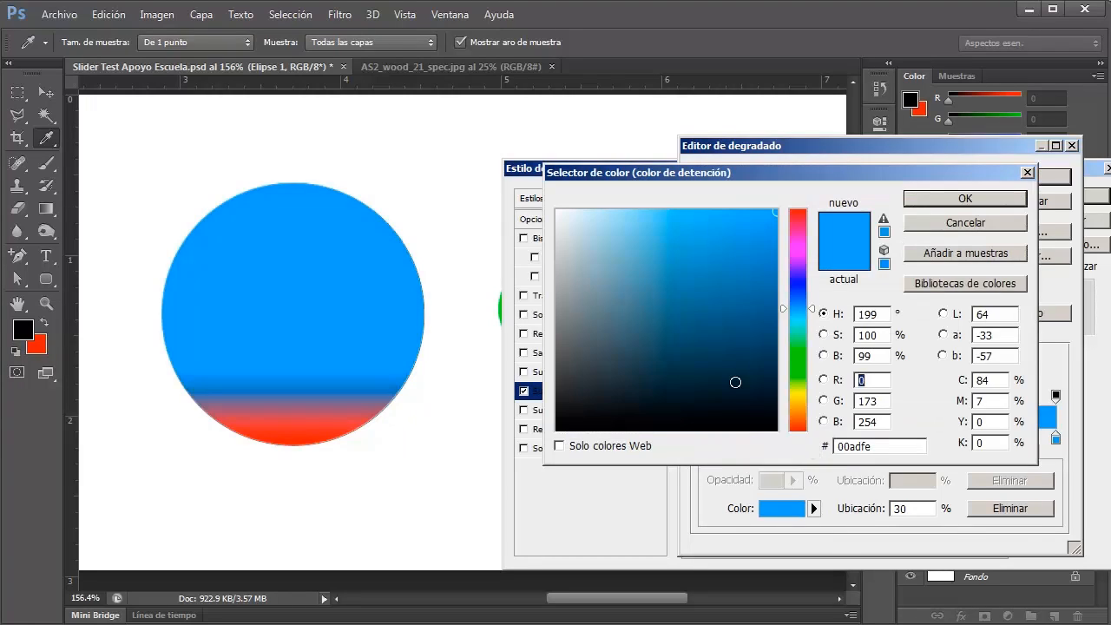
{"action": "left_click_drag", "start_coordinate": [796, 261], "coordinate": [797, 246]}
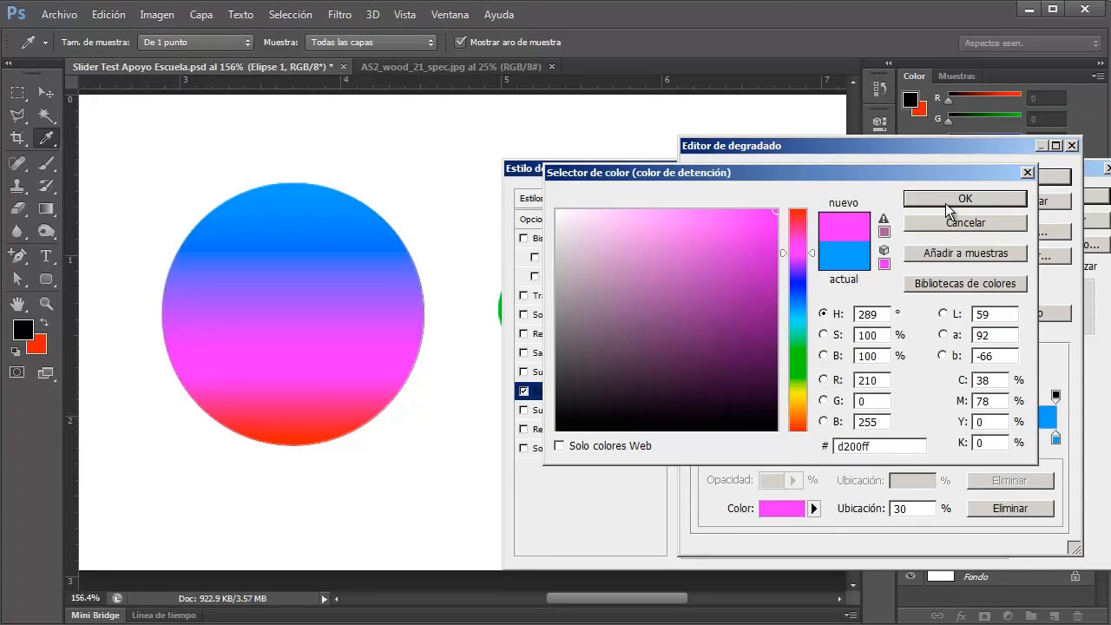
{"action": "left_click", "coordinate": [964, 198]}
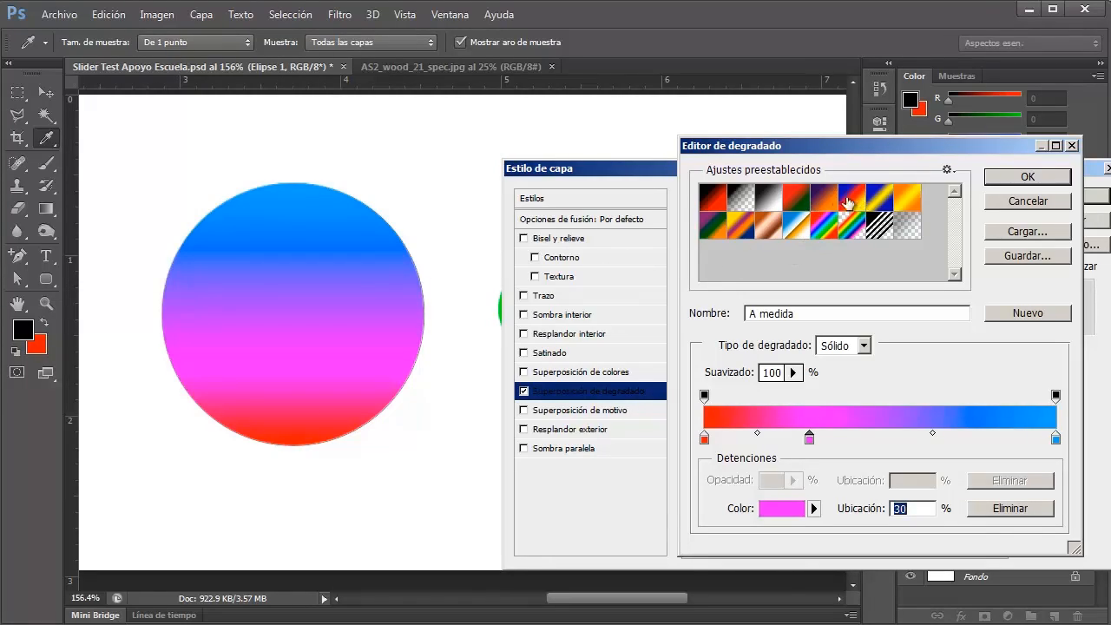
- Try several gradient presets, including Rojo, verde; Cobre; Arco iris transparente; and Violeta, verde, naranja
{"action": "left_click", "coordinate": [822, 203]}
{"action": "left_click", "coordinate": [799, 203]}
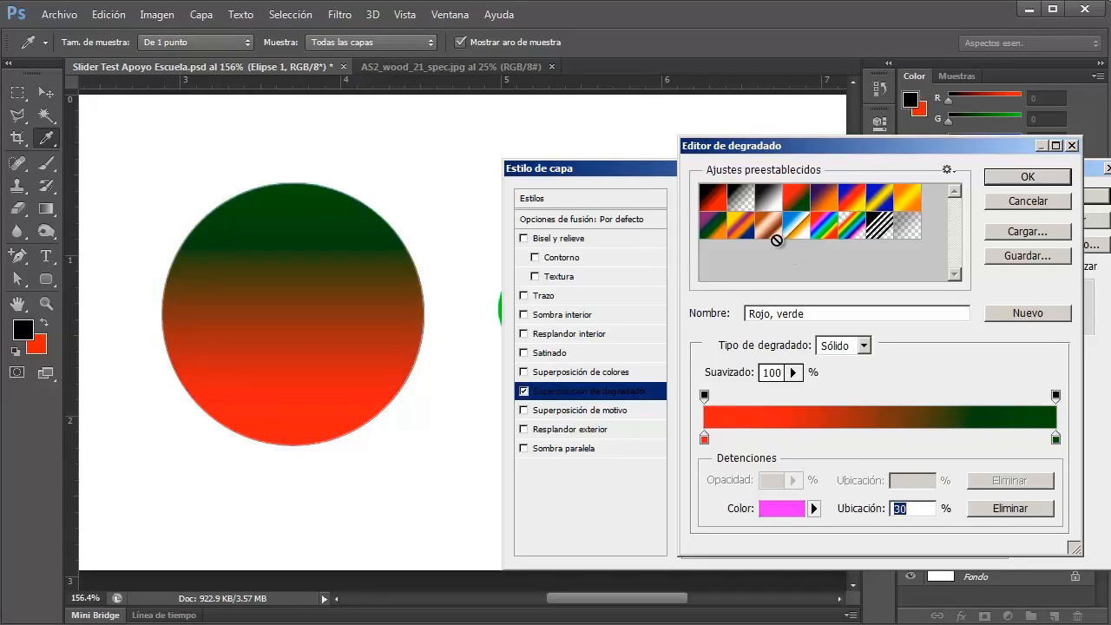
{"action": "left_click", "coordinate": [791, 231]}
{"action": "left_click", "coordinate": [768, 229]}
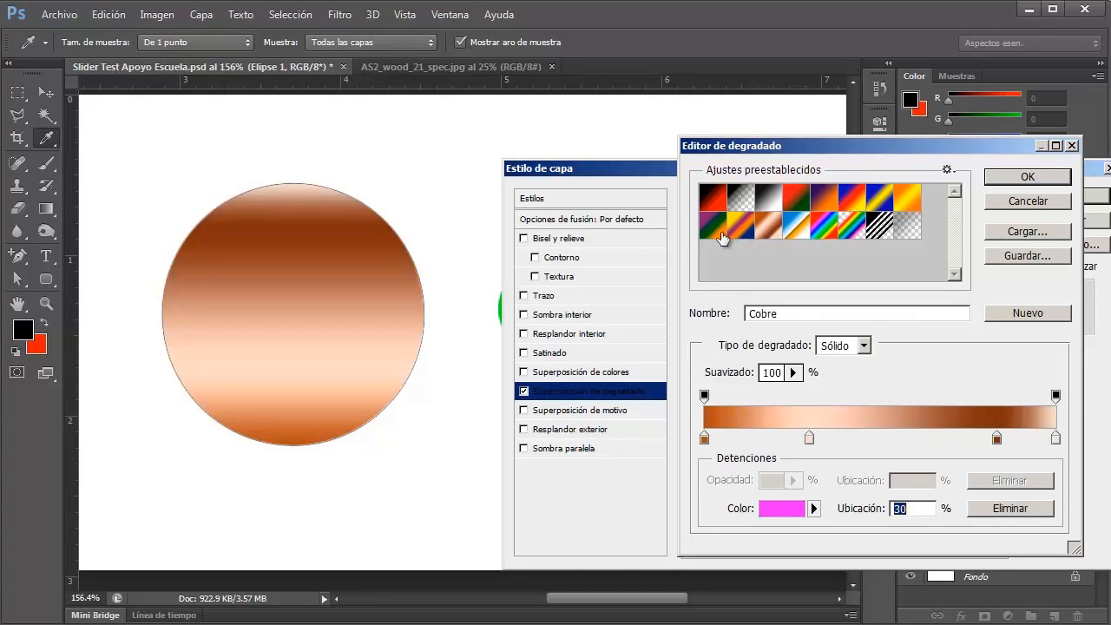
{"action": "left_click", "coordinate": [796, 228]}
{"action": "left_click", "coordinate": [855, 230]}
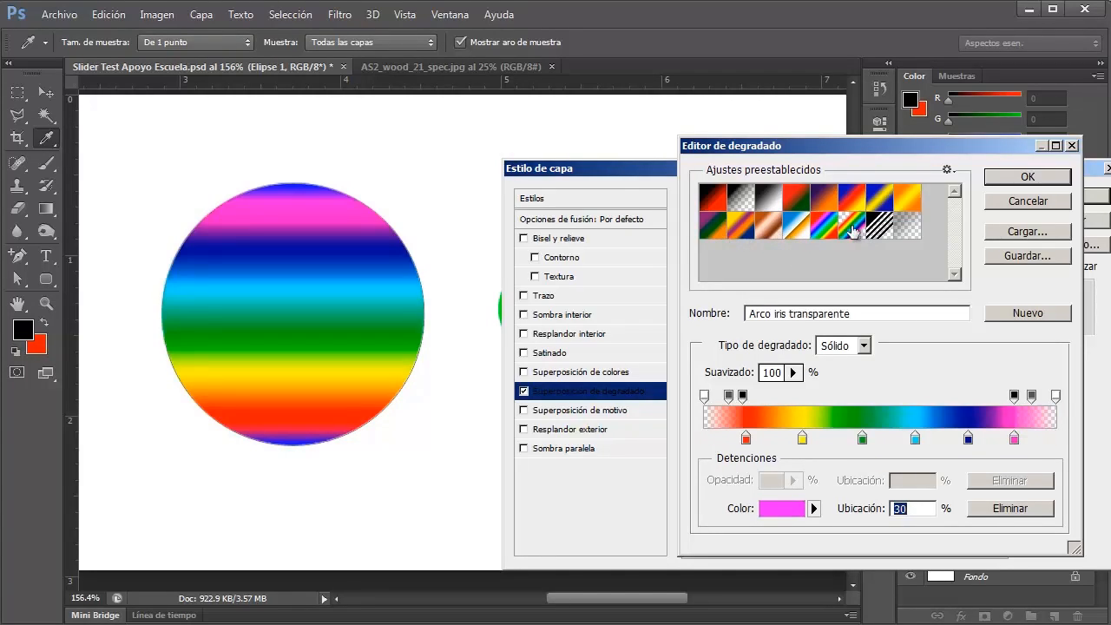
{"action": "left_click", "coordinate": [713, 203]}
{"action": "left_click", "coordinate": [713, 221]}
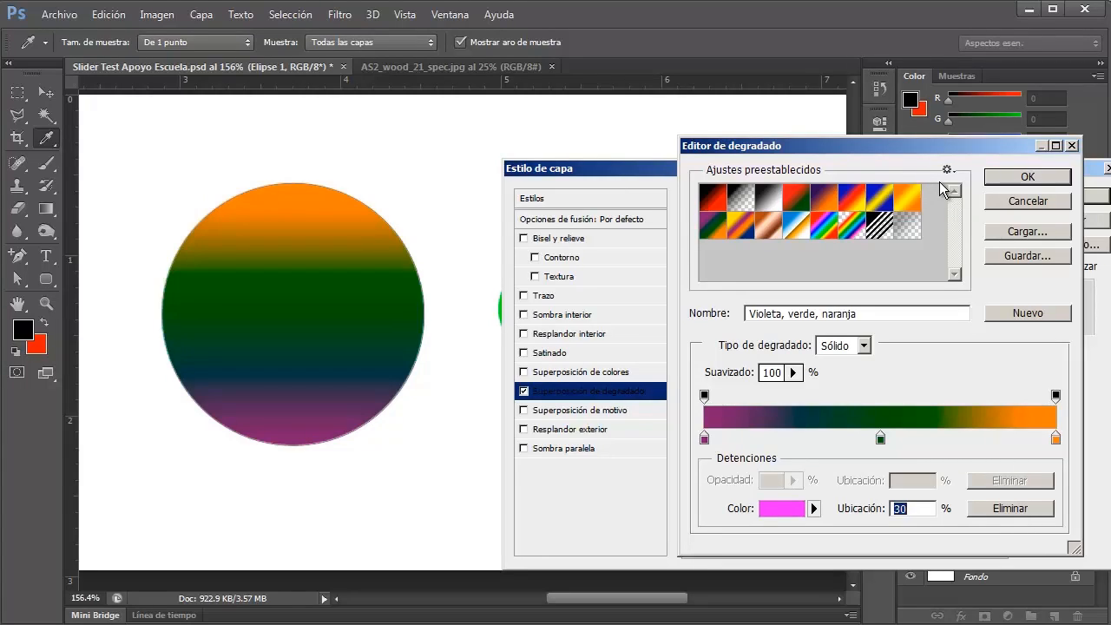
- Discard the gradient edits and turn off Superposición de degradado
{"action": "left_click", "coordinate": [1005, 205]}
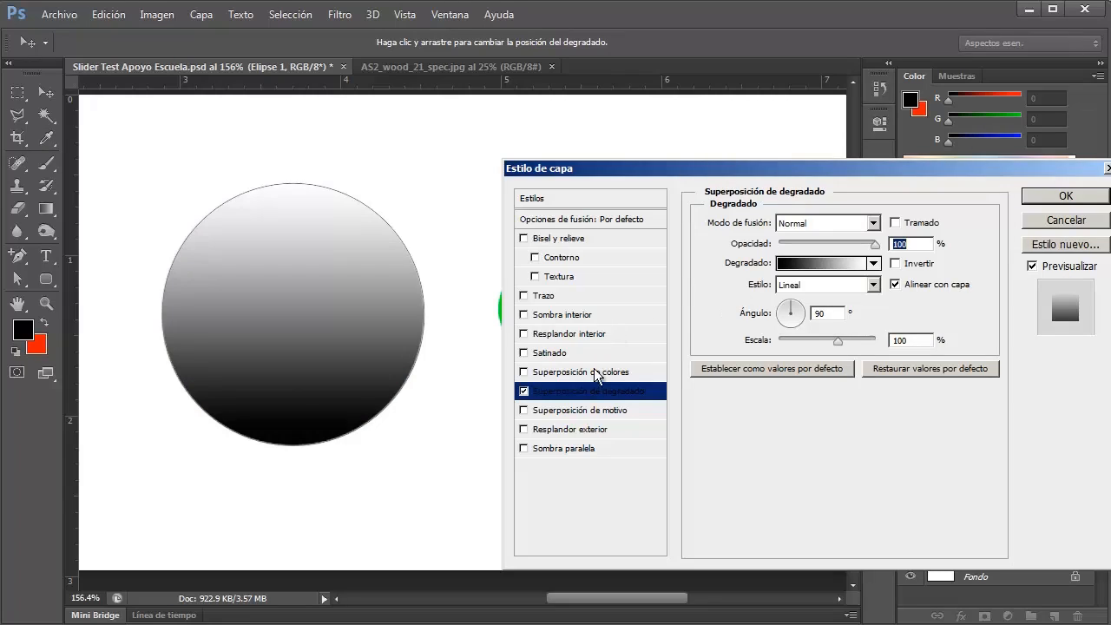
{"action": "left_click", "coordinate": [523, 392]}
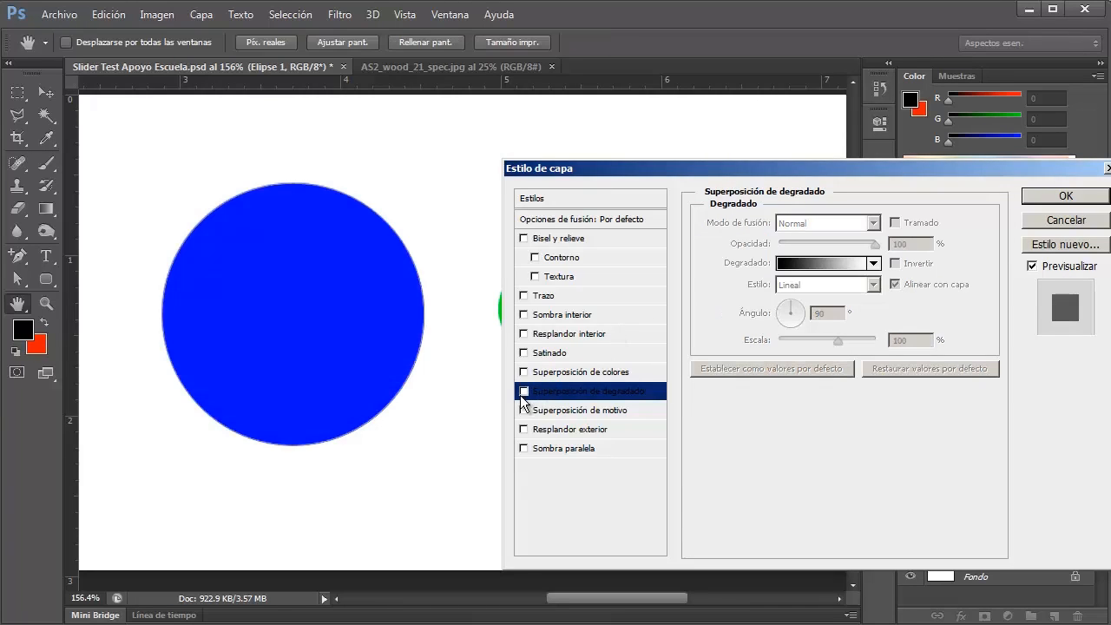
- Try the multicoloured and two grey textured patterns in Superposición de motivo on the circle, and turn the overlay off
{"action": "left_click", "coordinate": [523, 409]}
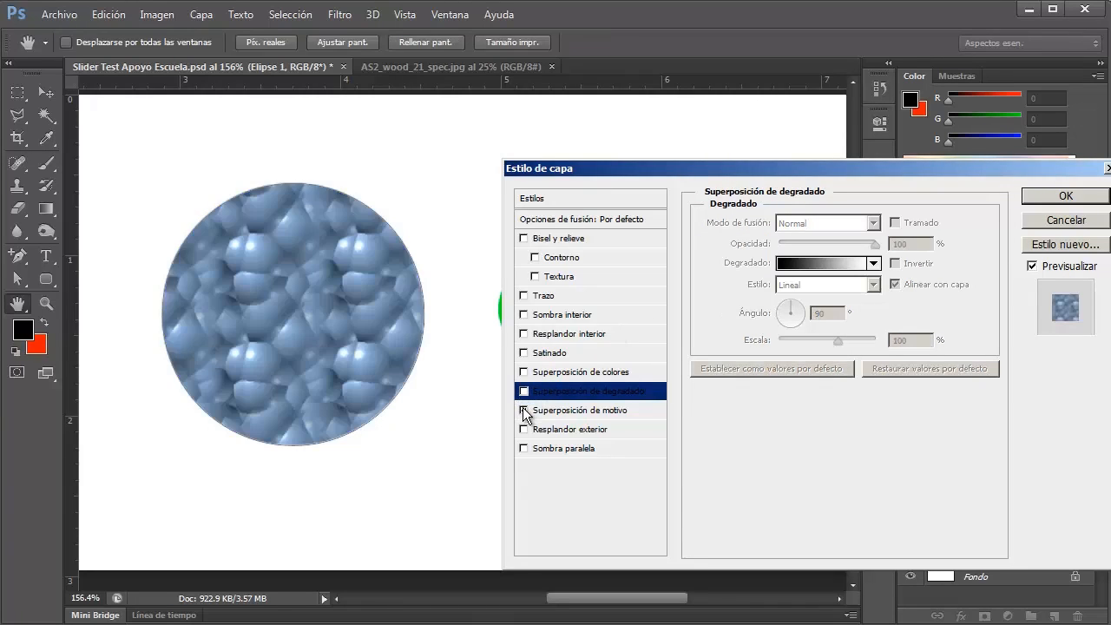
{"action": "left_click", "coordinate": [580, 413]}
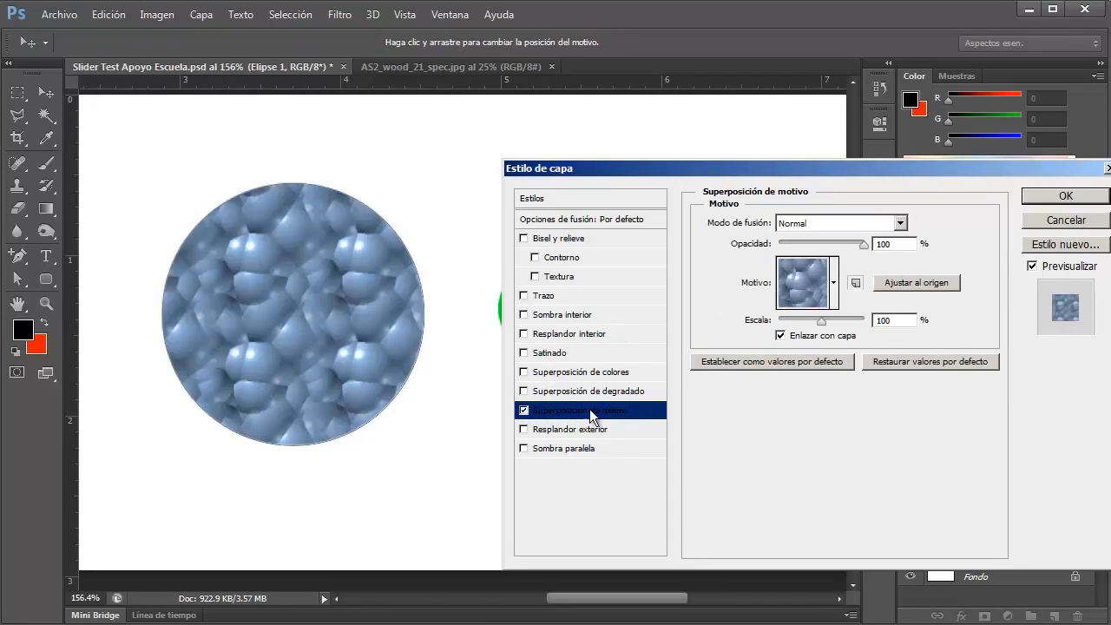
{"action": "left_click", "coordinate": [786, 293]}
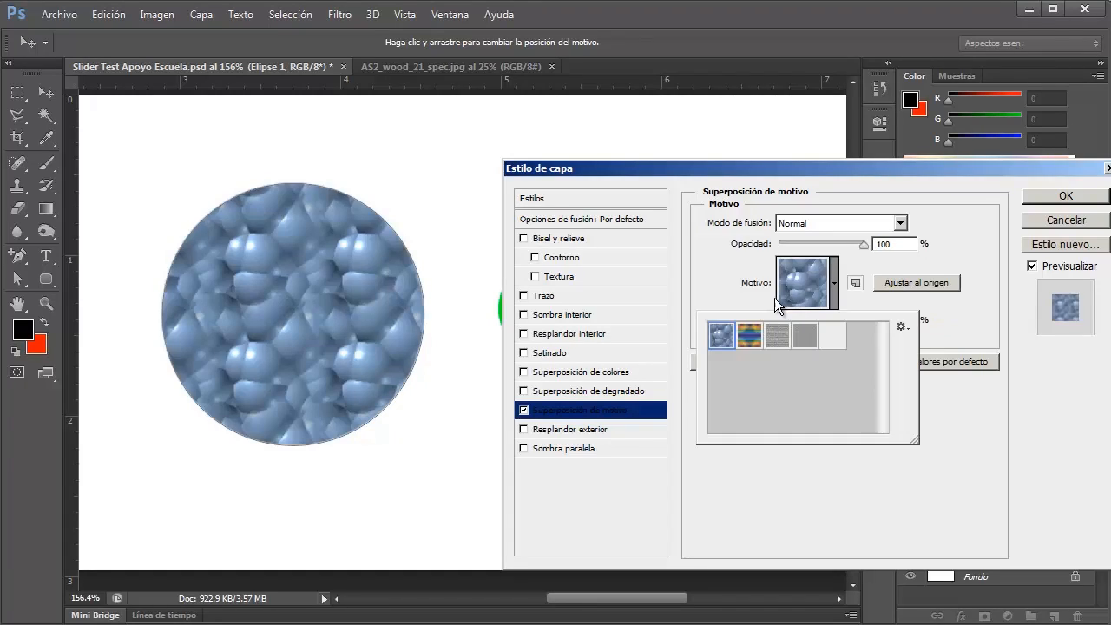
{"action": "left_click", "coordinate": [752, 339]}
{"action": "left_click", "coordinate": [781, 340]}
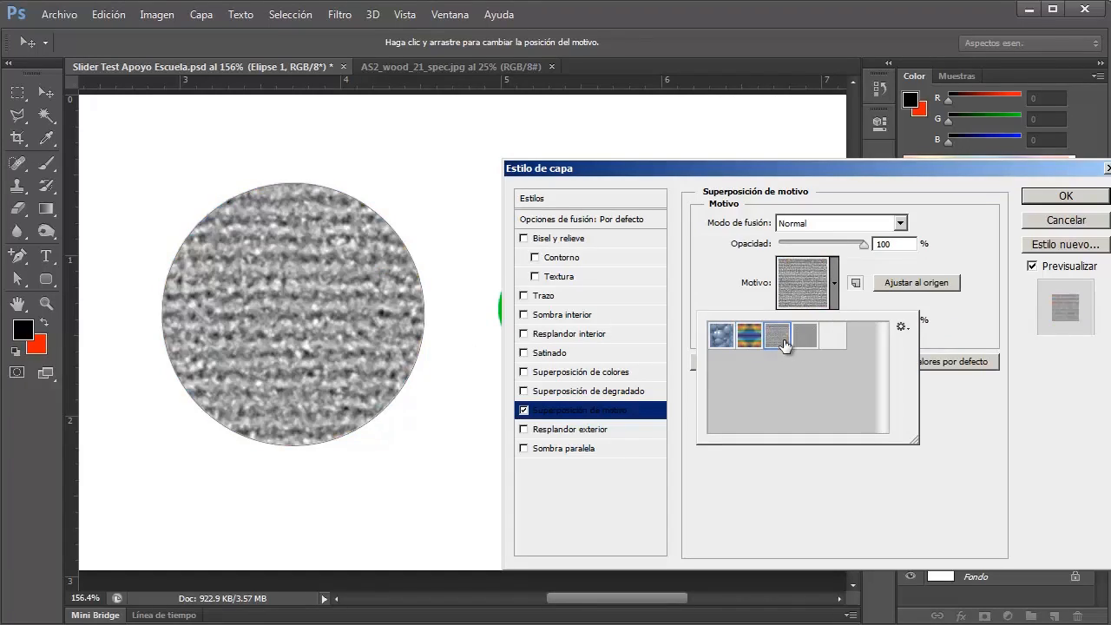
{"action": "left_click", "coordinate": [805, 341]}
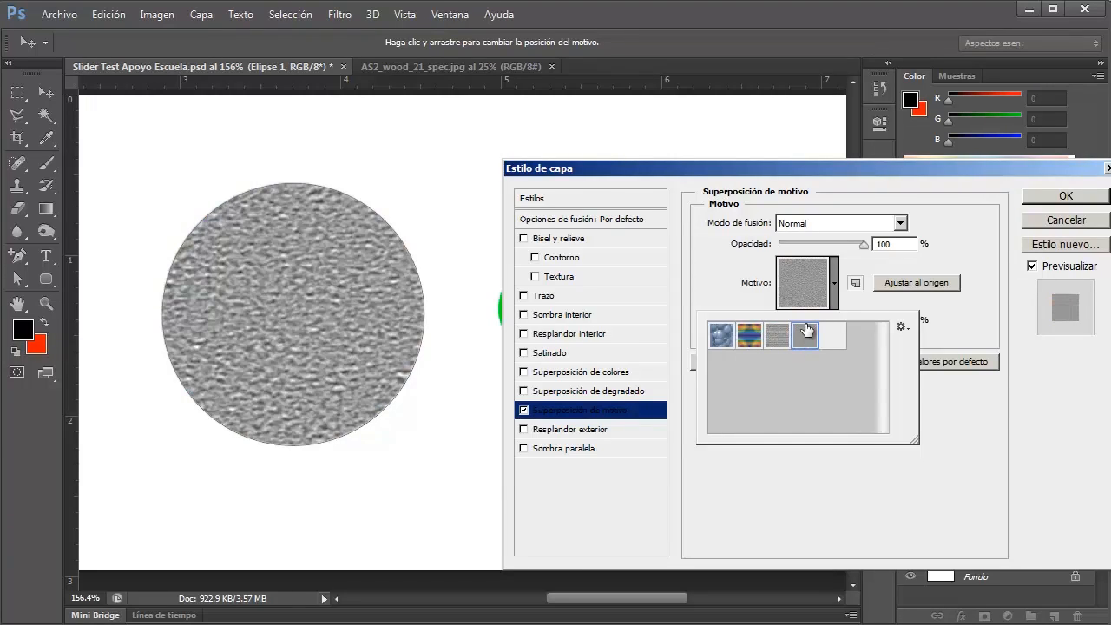
{"action": "left_click", "coordinate": [692, 509]}
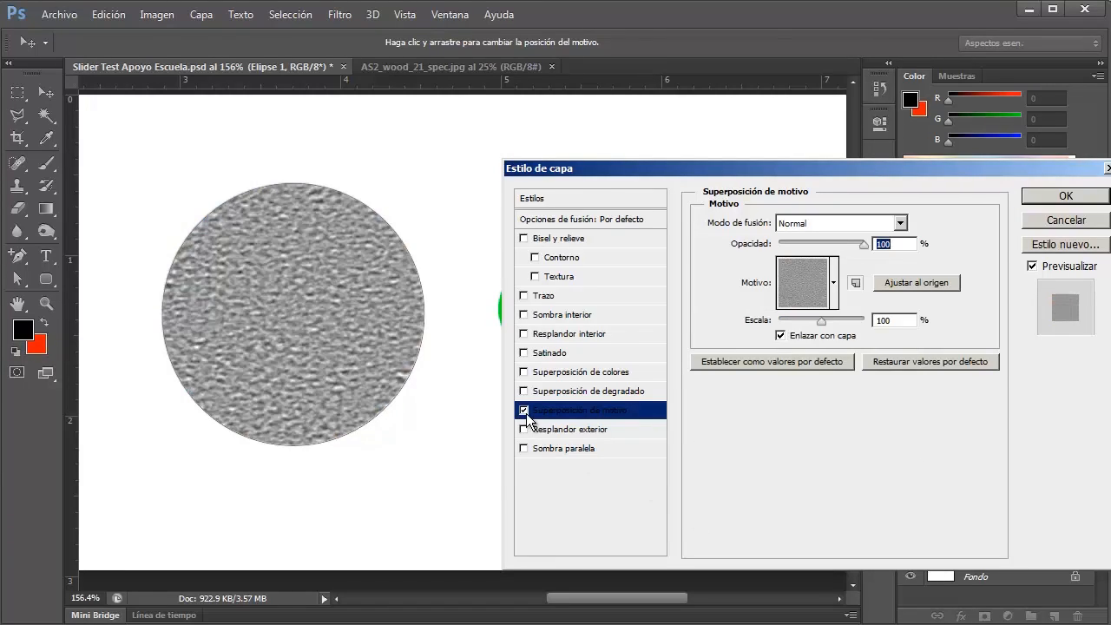
{"action": "left_click", "coordinate": [523, 410]}
- Turn on Resplandor exterior for the circle and apply the layer style
{"action": "left_click", "coordinate": [523, 429]}
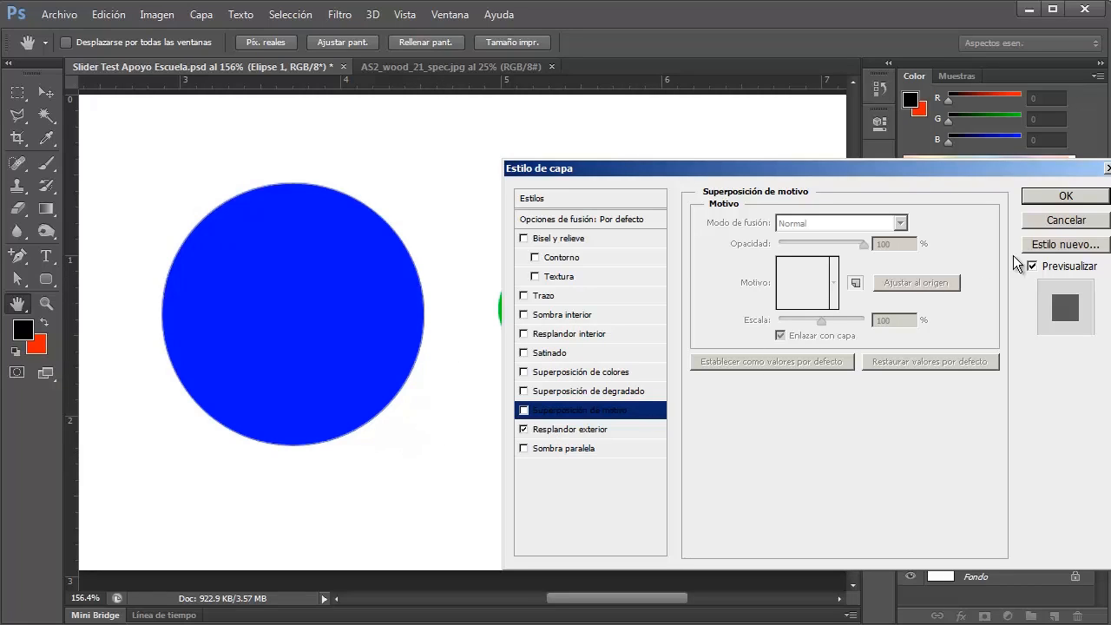
{"action": "left_click", "coordinate": [1066, 196]}
- Move the blue circle so it overlaps the near end of the green rounded rectangle
{"action": "left_click_drag", "start_coordinate": [369, 317], "coordinate": [461, 317]}
{"action": "left_click_drag", "start_coordinate": [1008, 314], "coordinate": [999, 269]}
{"action": "left_click_drag", "start_coordinate": [497, 321], "coordinate": [544, 321]}
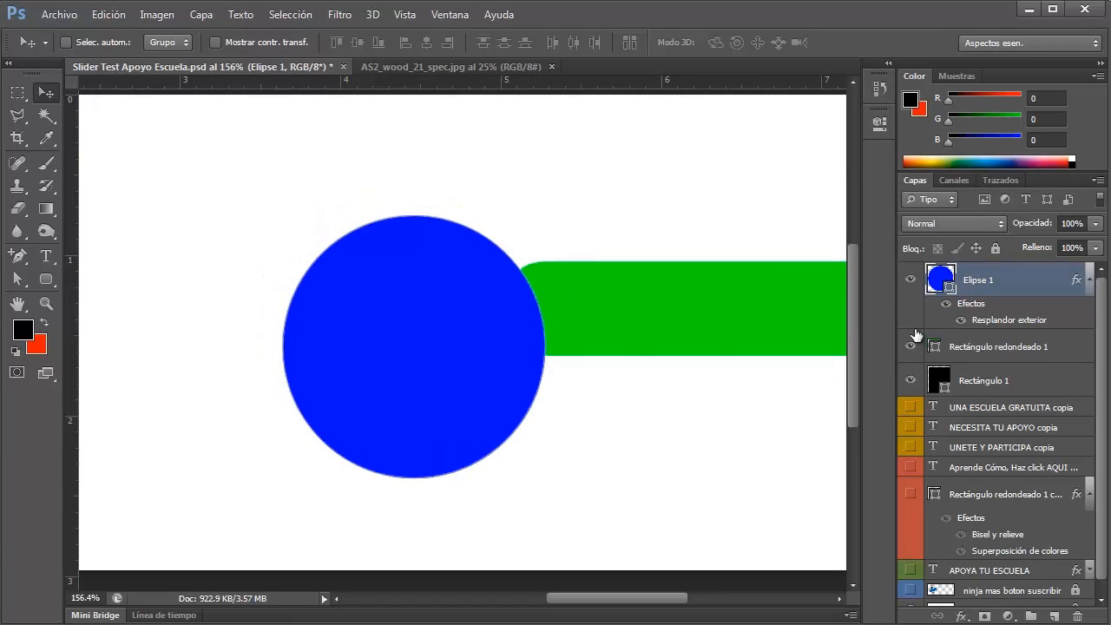
- Try a stronger Resplandor exterior on the blue circle with Tamaño 193 px and Opacidad 100%
{"action": "double_click", "coordinate": [990, 321]}
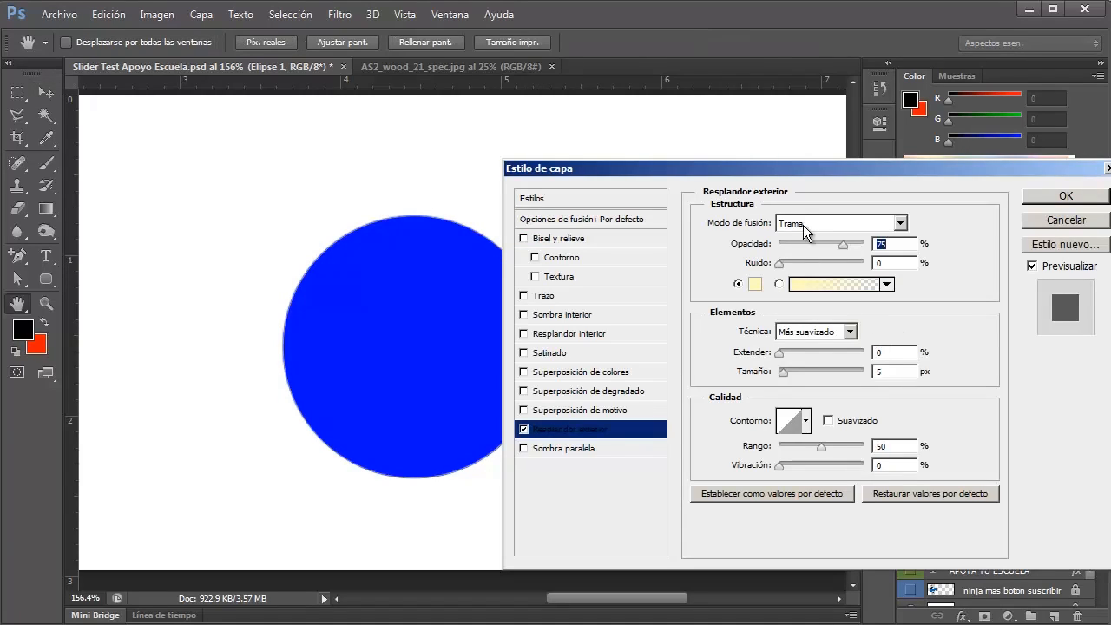
{"action": "left_click_drag", "start_coordinate": [785, 172], "coordinate": [928, 171]}
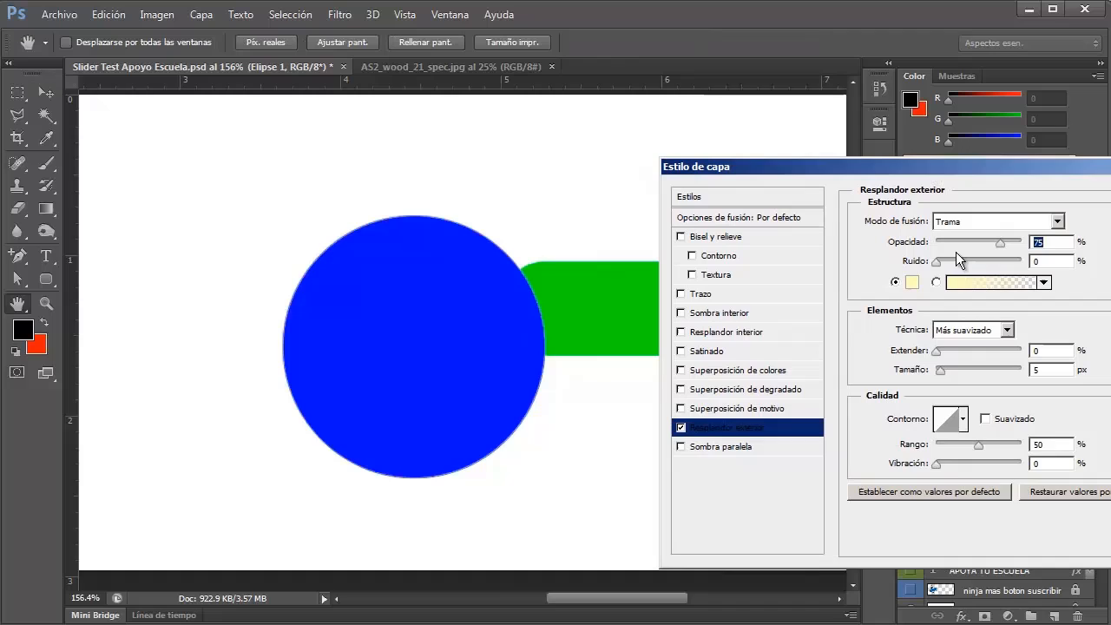
{"action": "left_click_drag", "start_coordinate": [939, 370], "coordinate": [1005, 372]}
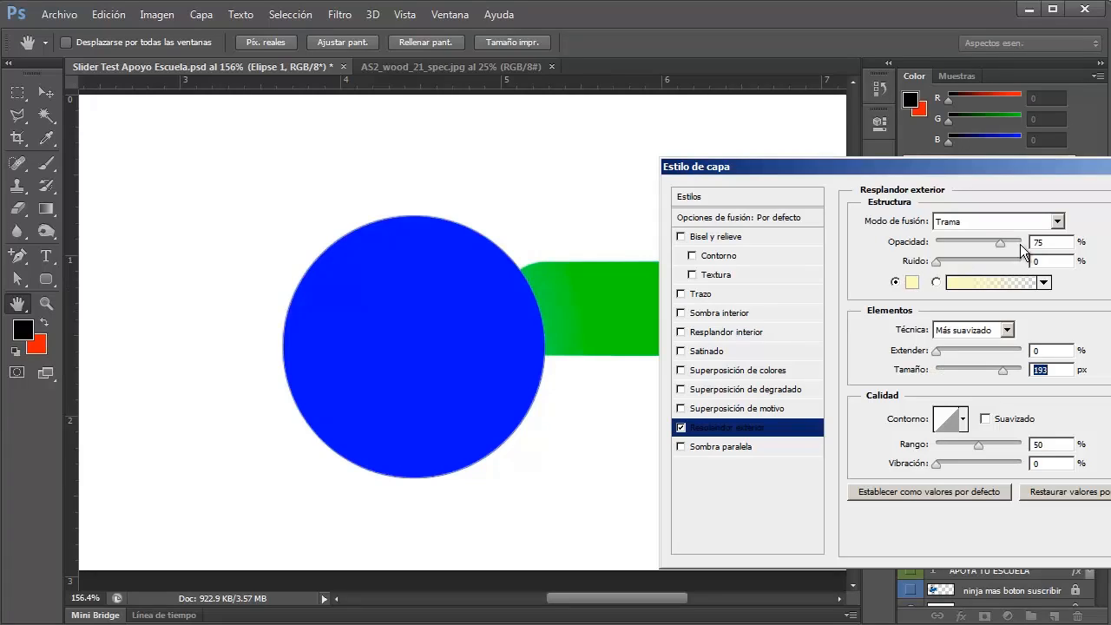
{"action": "left_click_drag", "start_coordinate": [1002, 242], "coordinate": [1048, 244]}
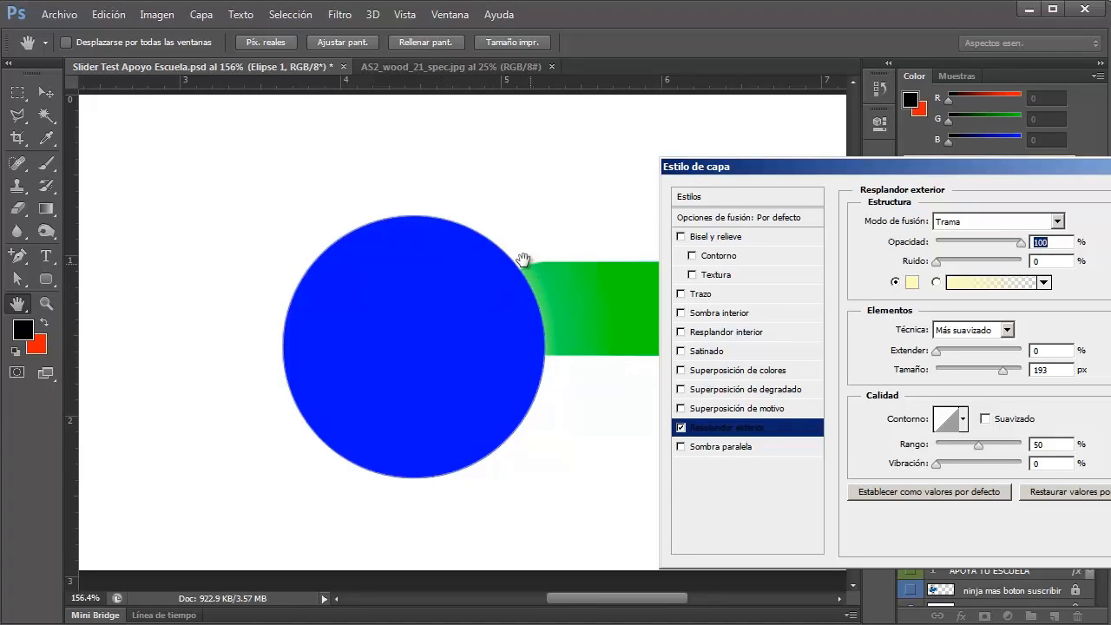
{"action": "left_click_drag", "start_coordinate": [984, 172], "coordinate": [762, 171]}
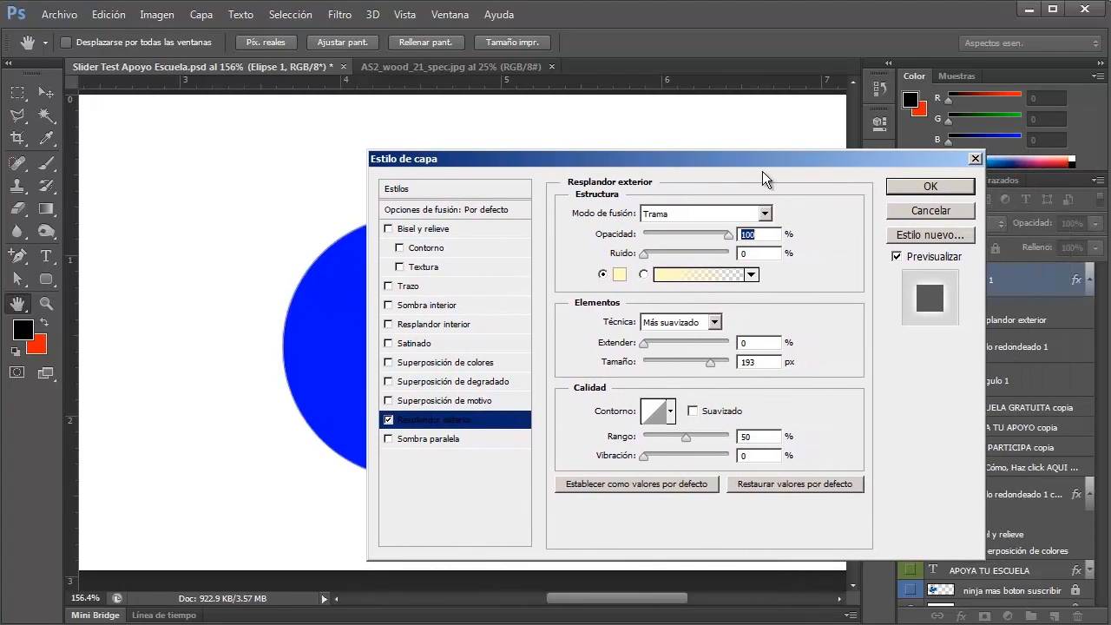
- Replace the outer glow with Sombra paralela, trying Distancia 38 px, Extensión 100% and Tamaño 4 px
{"action": "left_click", "coordinate": [386, 423]}
{"action": "left_click", "coordinate": [389, 438]}
{"action": "left_click_drag", "start_coordinate": [610, 170], "coordinate": [801, 149]}
{"action": "left_click", "coordinate": [664, 427]}
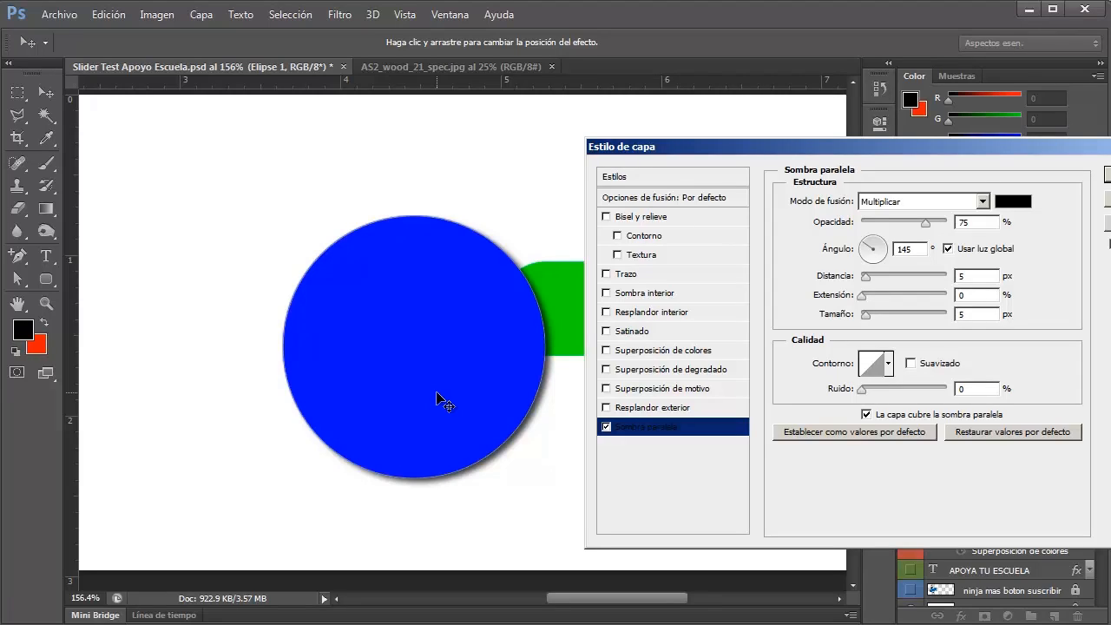
{"action": "left_click_drag", "start_coordinate": [866, 278], "coordinate": [798, 308]}
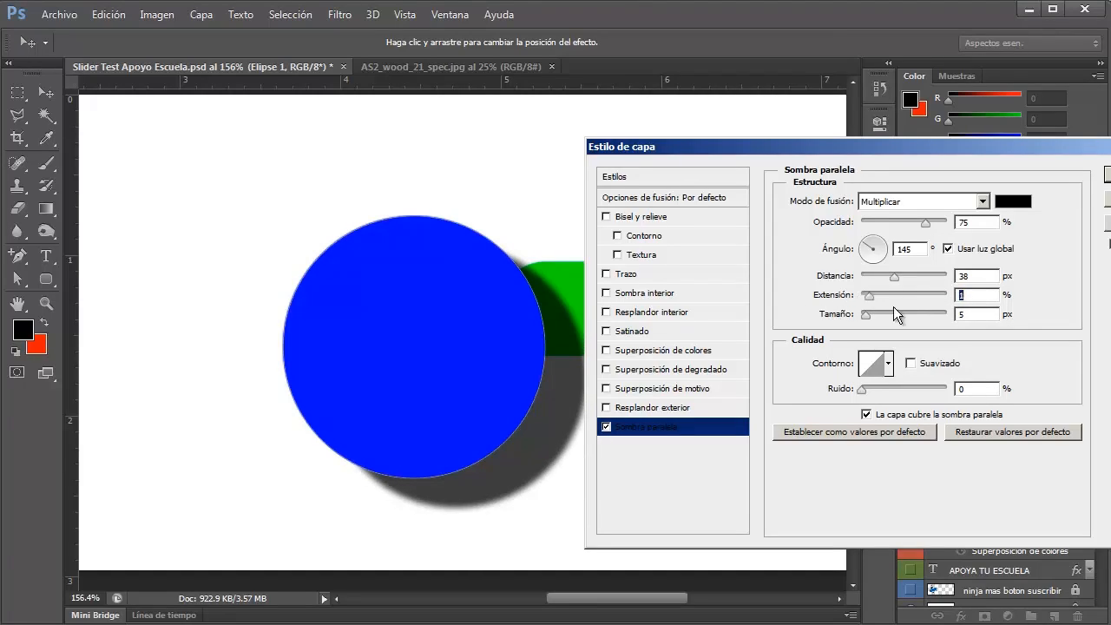
{"action": "left_click_drag", "start_coordinate": [868, 306], "coordinate": [992, 314]}
{"action": "mouse_move", "coordinate": [866, 312]}
{"action": "left_mouse_down"}
{"action": "mouse_move", "coordinate": [900, 314]}
{"action": "mouse_move", "coordinate": [843, 306]}
{"action": "mouse_move", "coordinate": [864, 313]}
{"action": "left_mouse_up"}
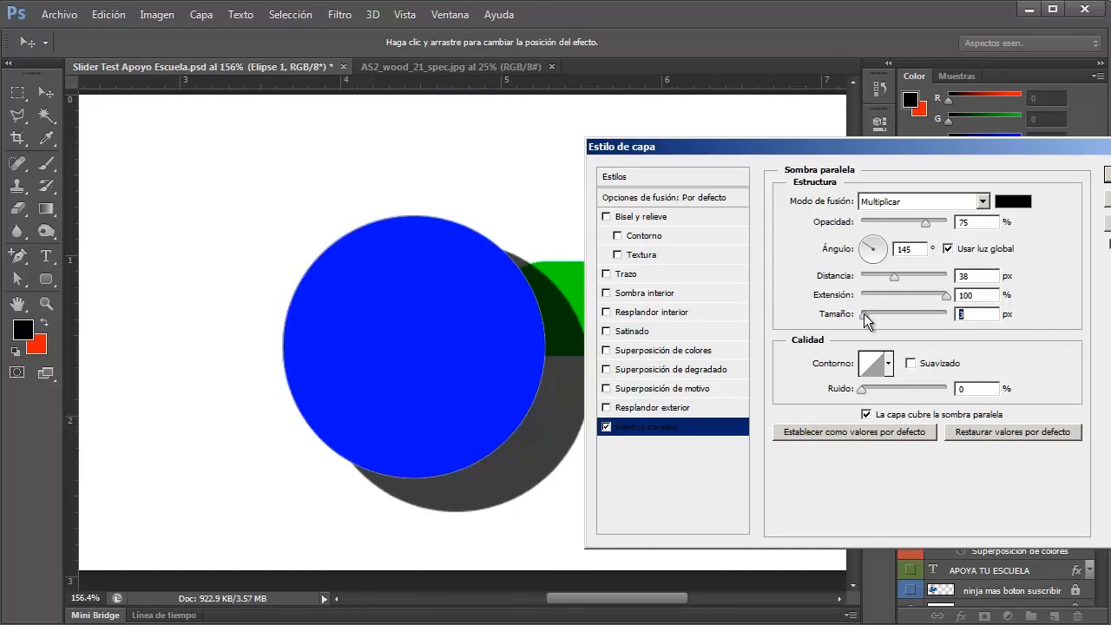
- Try the shadow at 38° with 55% opacity, Distancia 9 px, Extensión 0% and Tamaño 7 px, and cancel the layer style edits
{"action": "left_click", "coordinate": [881, 247]}
{"action": "left_click_drag", "start_coordinate": [881, 248], "coordinate": [907, 222]}
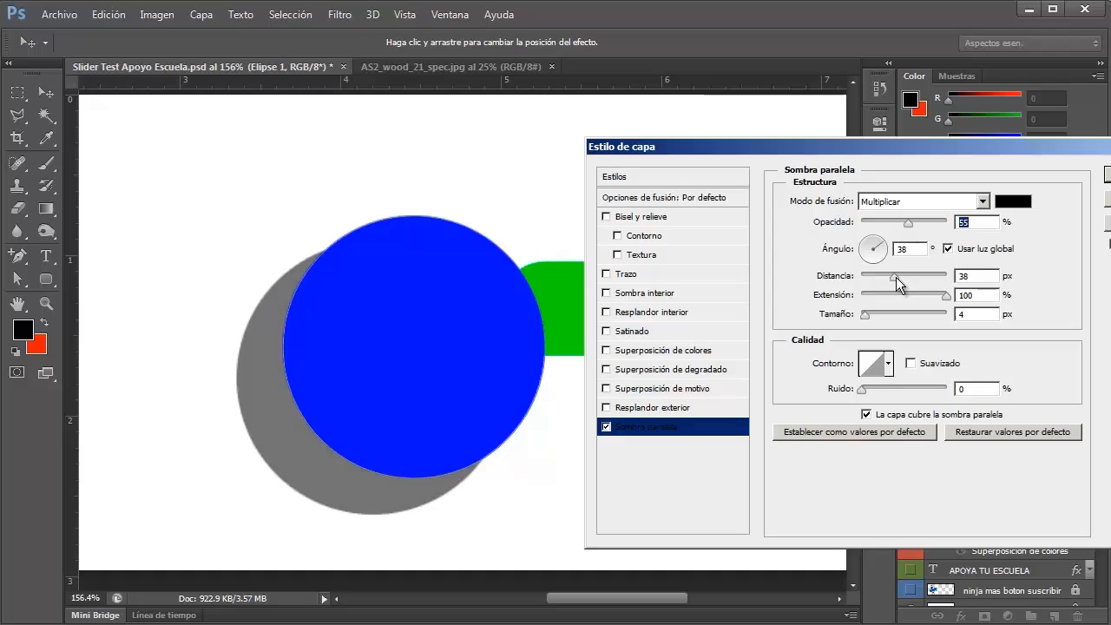
{"action": "mouse_move", "coordinate": [864, 314]}
{"action": "left_mouse_down"}
{"action": "mouse_move", "coordinate": [893, 313]}
{"action": "mouse_move", "coordinate": [867, 308]}
{"action": "left_mouse_up"}
{"action": "left_click_drag", "start_coordinate": [946, 304], "coordinate": [867, 271]}
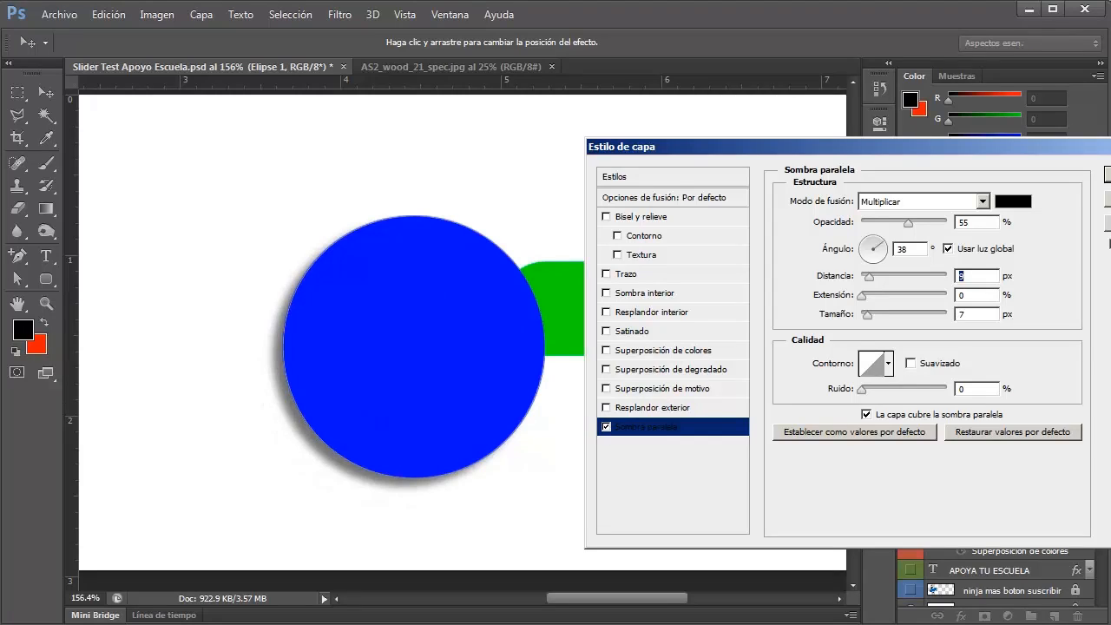
{"action": "key", "text": "Escape"}
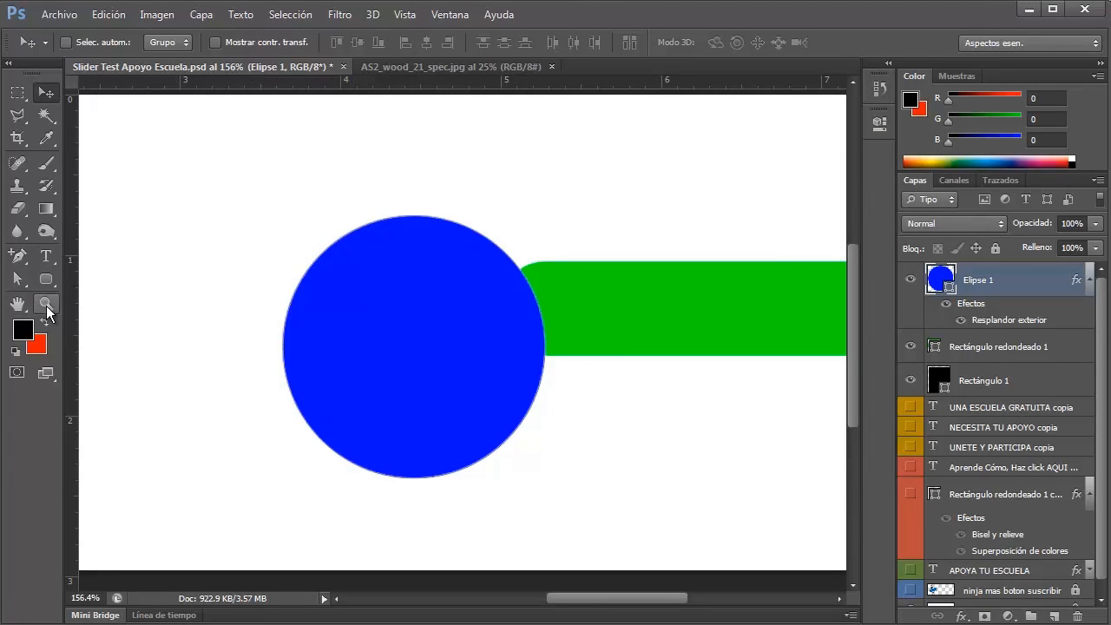
- Delete the Elipse 1, Rectángulo redondeado 1 and Rectángulo 1 layers and make all the banner layers visible
{"action": "scroll", "coordinate": [395, 314], "scroll_direction": "down", "scroll_amount": 2}
{"action": "scroll", "coordinate": [395, 314], "scroll_direction": "down", "scroll_amount": 1}
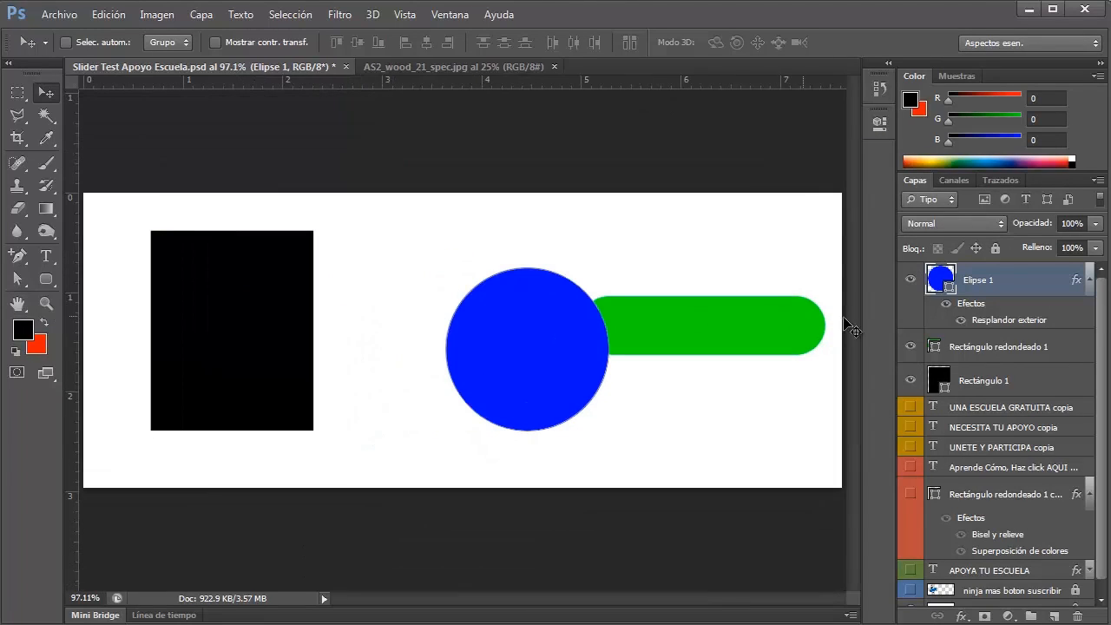
{"action": "left_click", "coordinate": [974, 361], "text": "shift"}
{"action": "left_click", "coordinate": [976, 375], "text": "shift"}
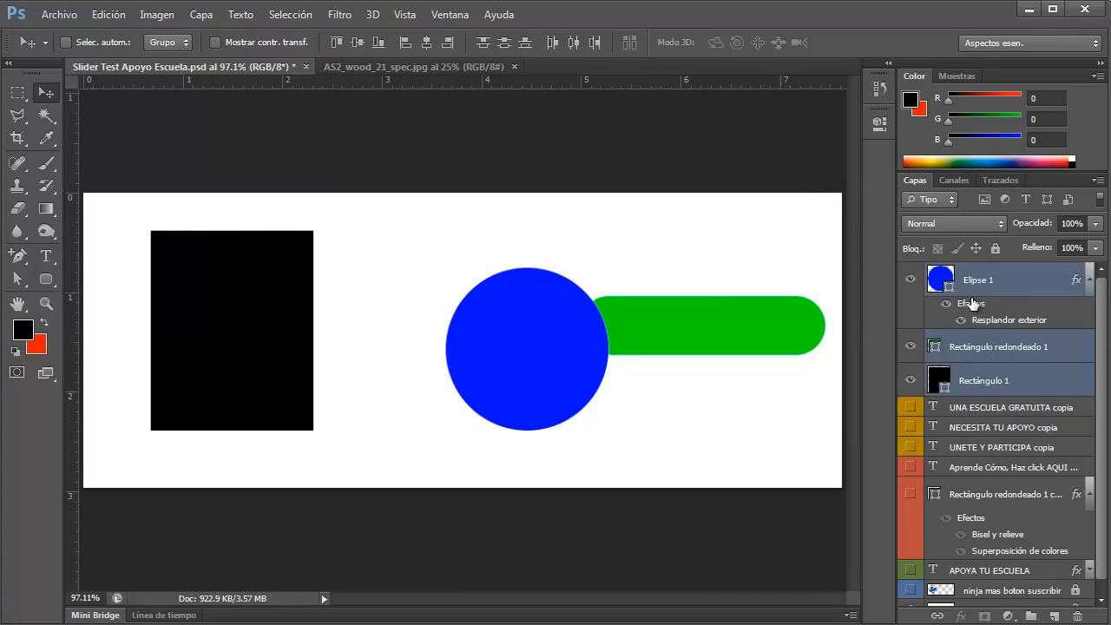
{"action": "key", "text": "Delete"}
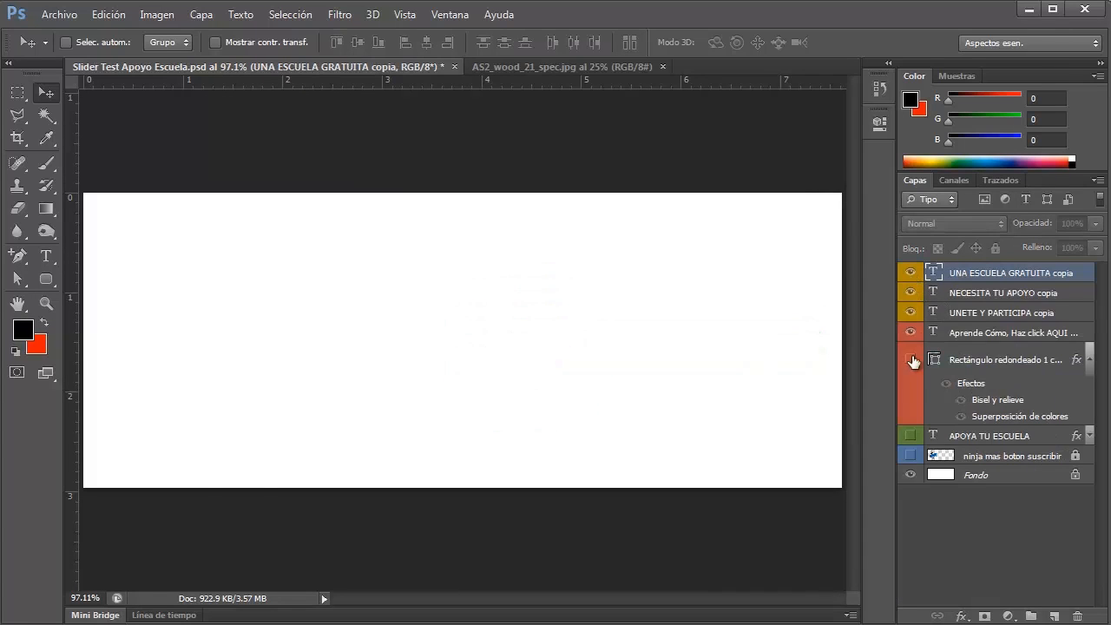
{"action": "left_click", "coordinate": [910, 474], "text": "alt"}
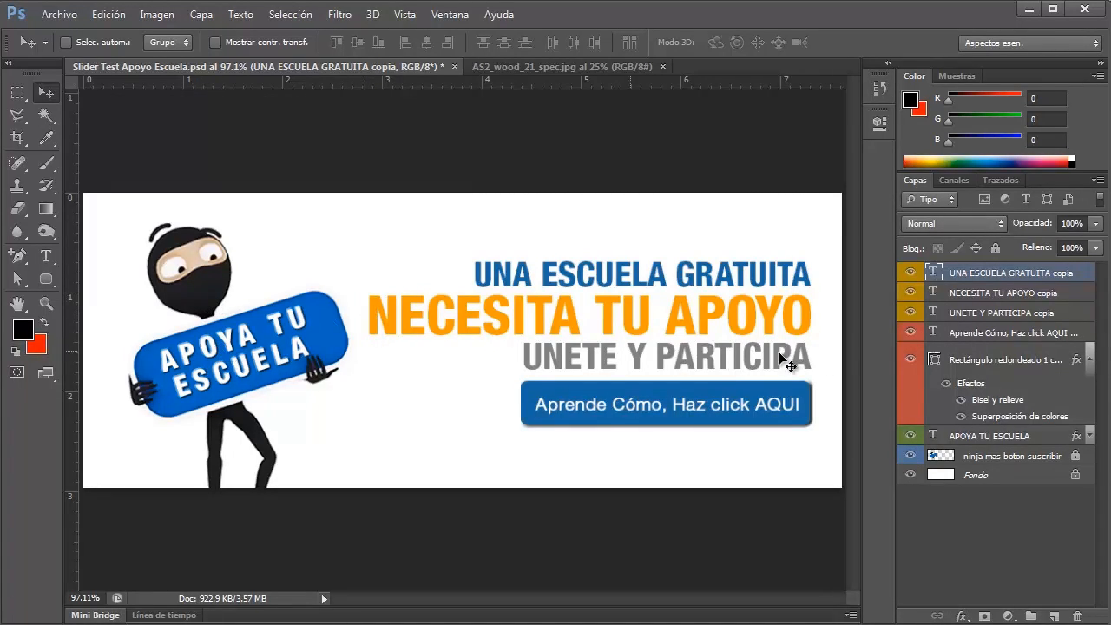
- Expand the APOYA TU ESCUELA layer's effects and compare the text with its effects off and on
{"action": "left_click", "coordinate": [978, 435]}
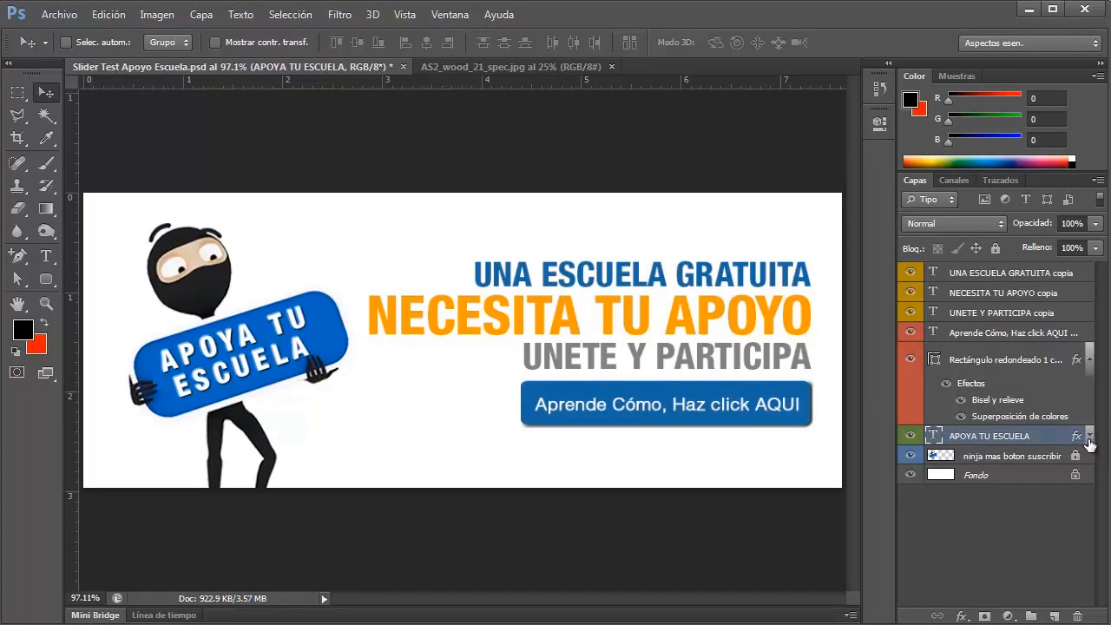
{"action": "left_click", "coordinate": [1089, 437]}
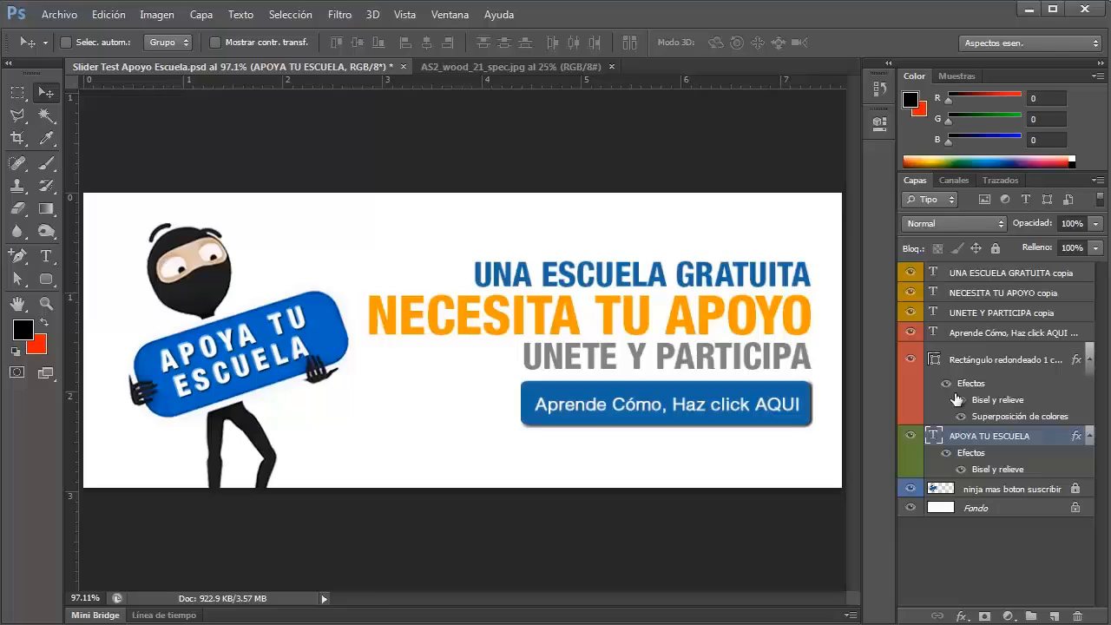
{"action": "left_click", "coordinate": [945, 452]}
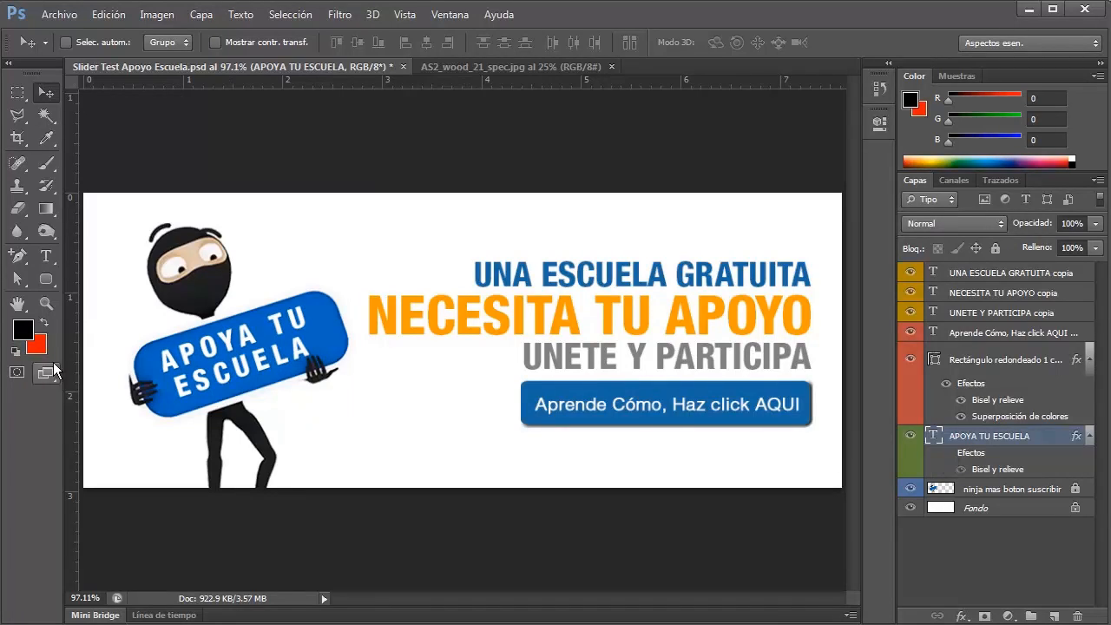
{"action": "left_click", "coordinate": [946, 453]}
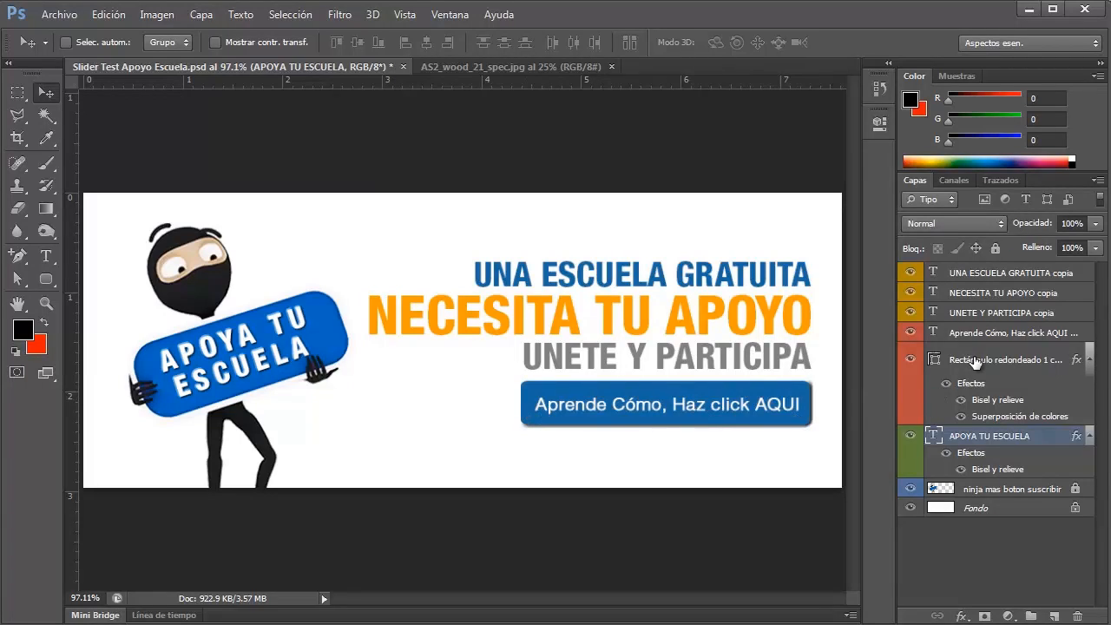
- Hide the button rectangle's effects, try its layer at the top of the stack, and return it below the Aprende Cómo text
{"action": "left_click", "coordinate": [945, 383]}
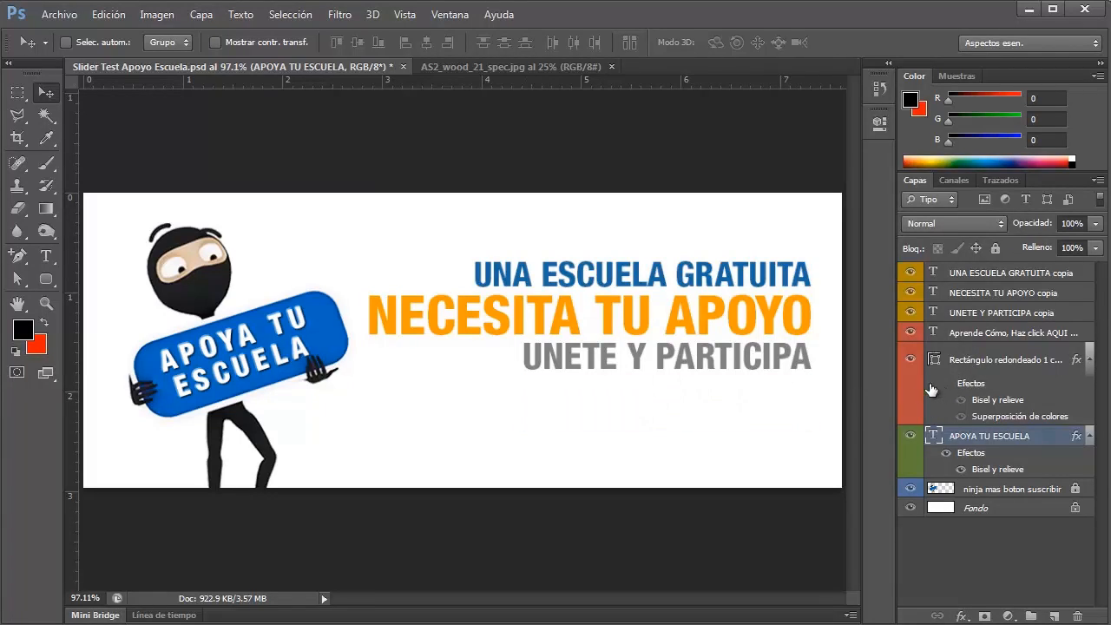
{"action": "left_click_drag", "start_coordinate": [720, 414], "coordinate": [722, 383]}
{"action": "key", "text": "ctrl+z"}
{"action": "left_click", "coordinate": [966, 365]}
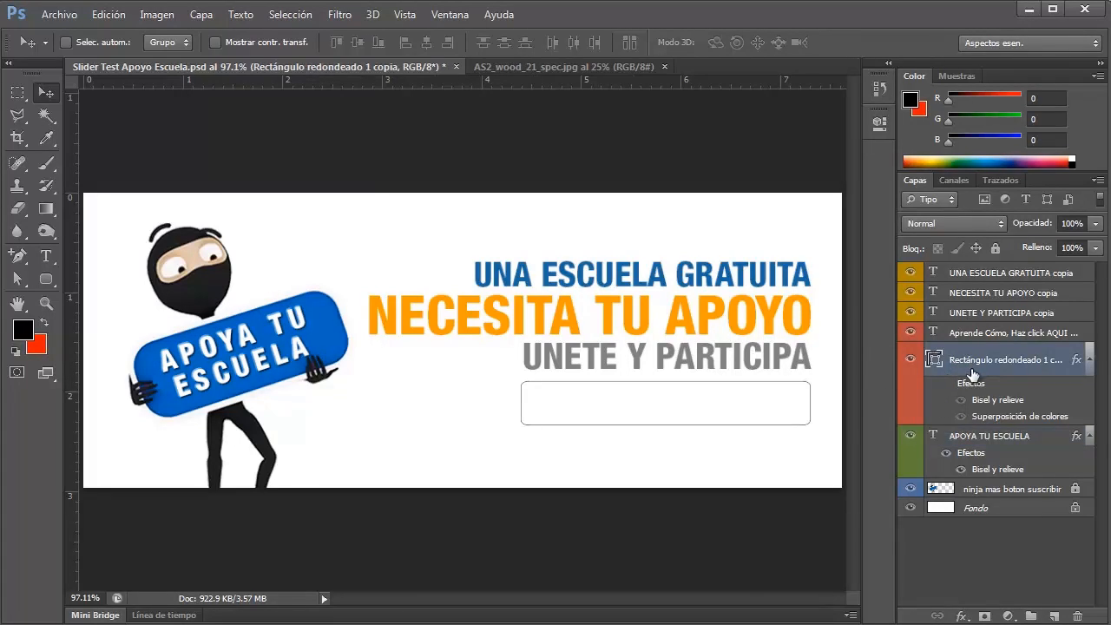
{"action": "left_click_drag", "start_coordinate": [975, 361], "coordinate": [975, 266]}
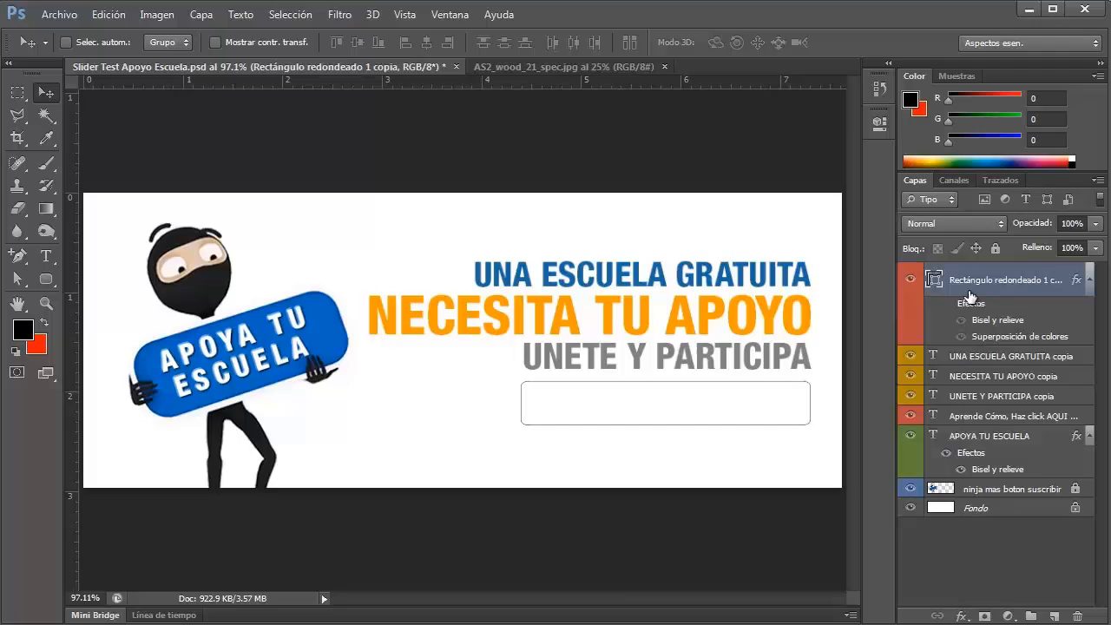
{"action": "left_click_drag", "start_coordinate": [727, 397], "coordinate": [785, 395]}
{"action": "left_click_drag", "start_coordinate": [972, 286], "coordinate": [958, 425]}
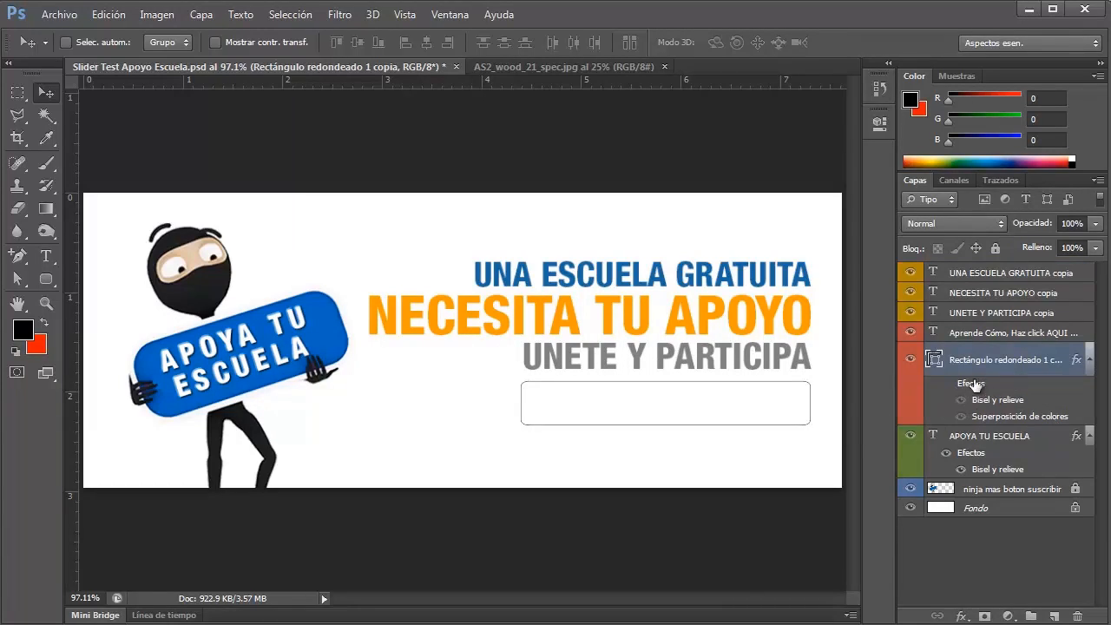
- Restore the button rectangle's effects and compare it with all effects, Bisel y relieve and Superposición de colores switched off and on
{"action": "left_click", "coordinate": [945, 384]}
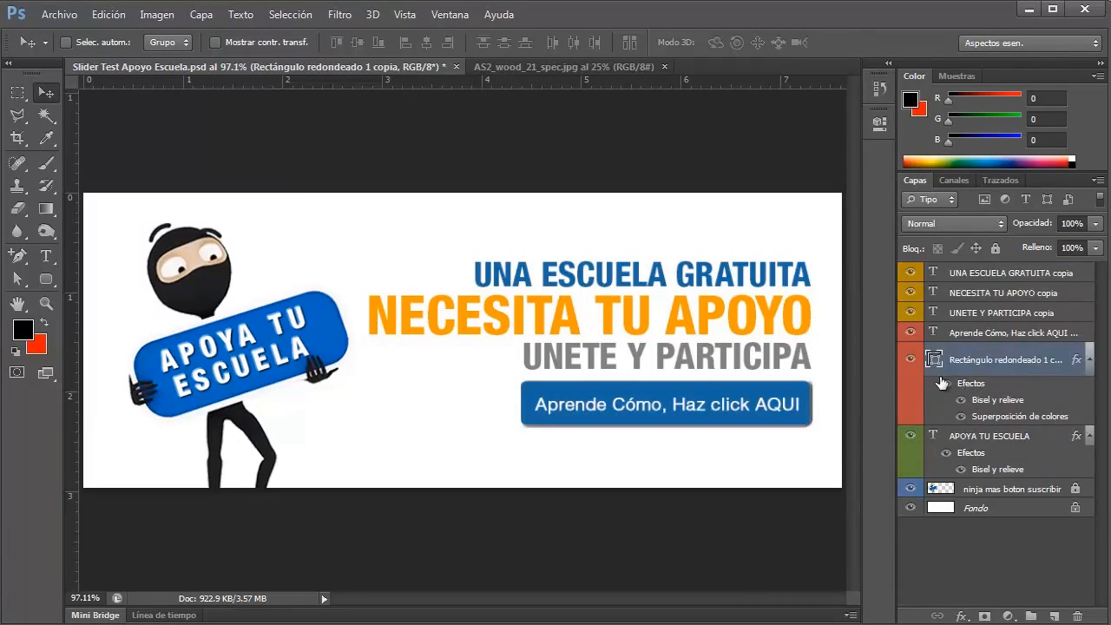
{"action": "left_click", "coordinate": [945, 384]}
{"action": "left_click", "coordinate": [945, 384]}
{"action": "left_click", "coordinate": [960, 399]}
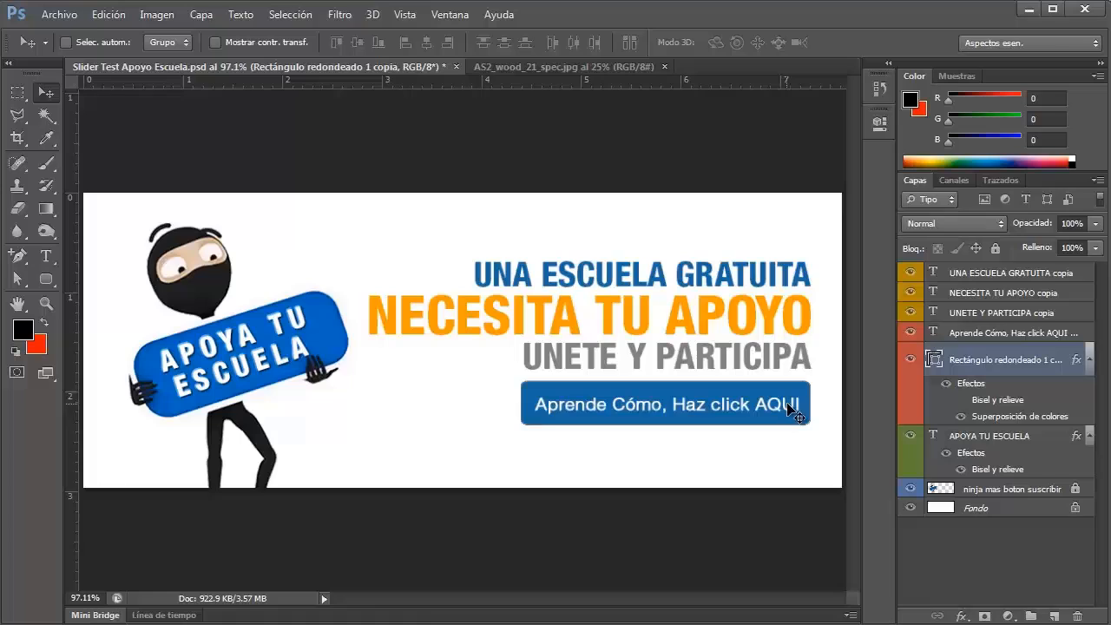
{"action": "left_click", "coordinate": [961, 399]}
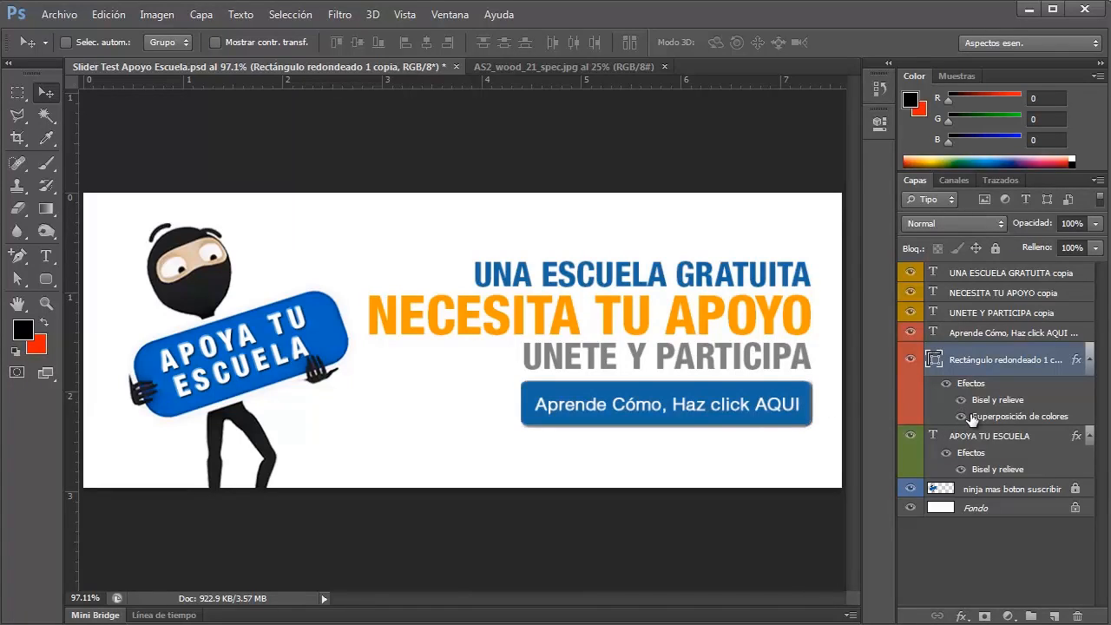
{"action": "left_click", "coordinate": [960, 417]}
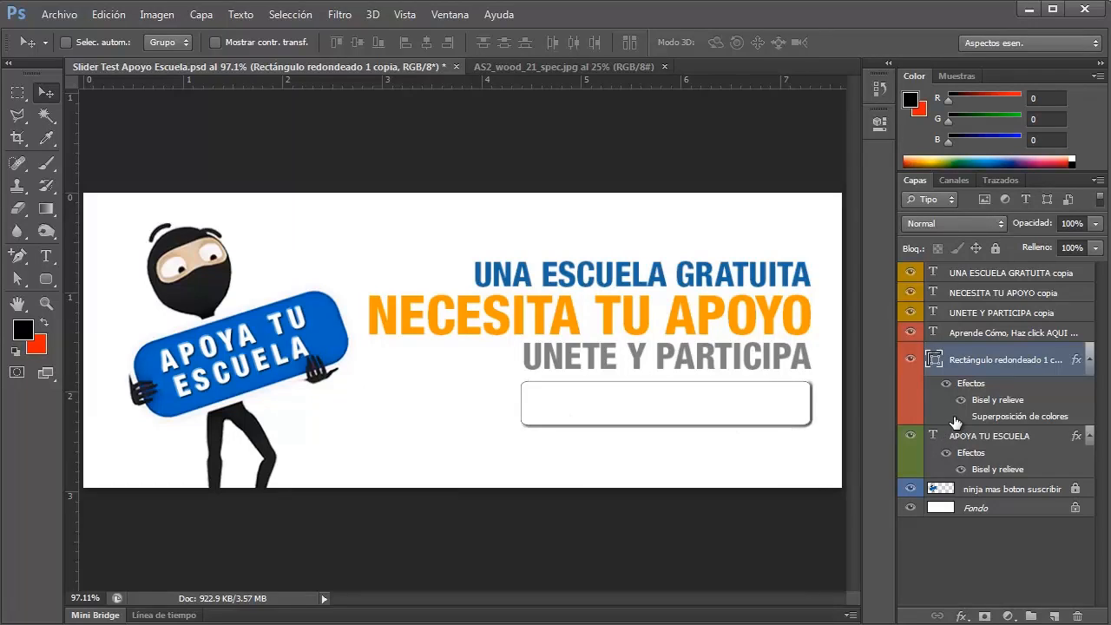
{"action": "left_click", "coordinate": [960, 416]}
- Inspect the button rectangle's Superposición de colores settings and its overlay colour, leaving both without changes
{"action": "double_click", "coordinate": [1006, 416]}
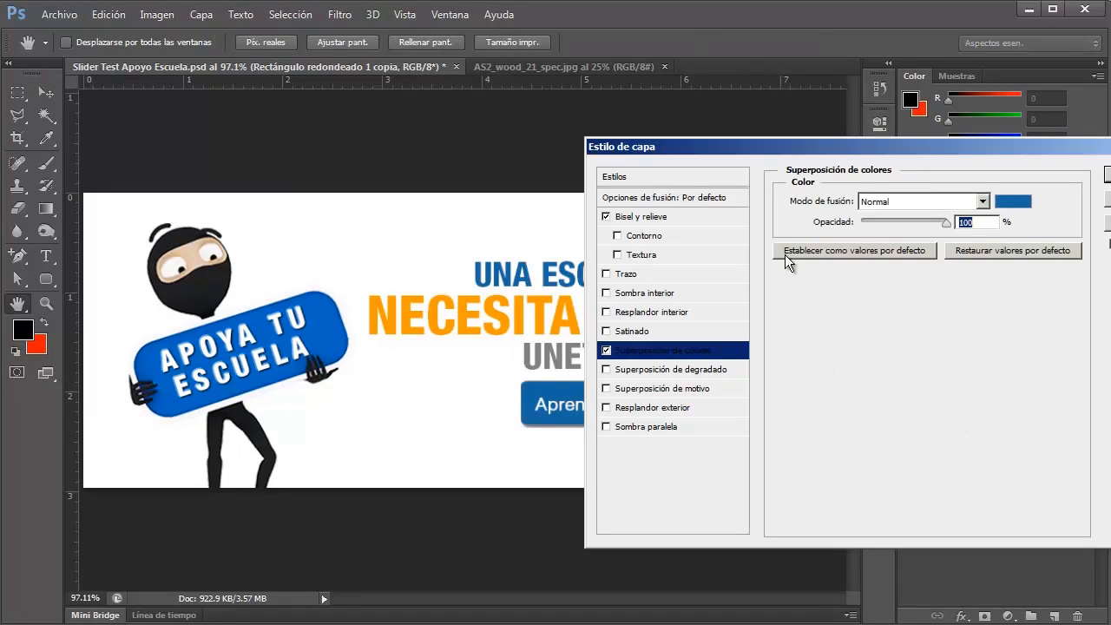
{"action": "left_click_drag", "start_coordinate": [912, 152], "coordinate": [824, 166]}
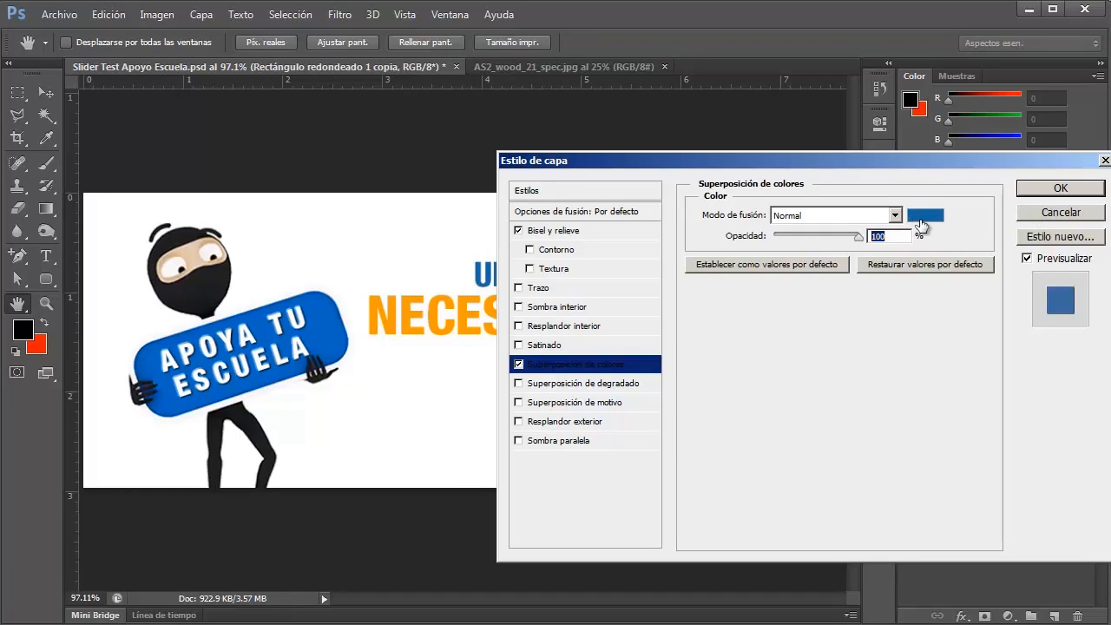
{"action": "left_click", "coordinate": [923, 217]}
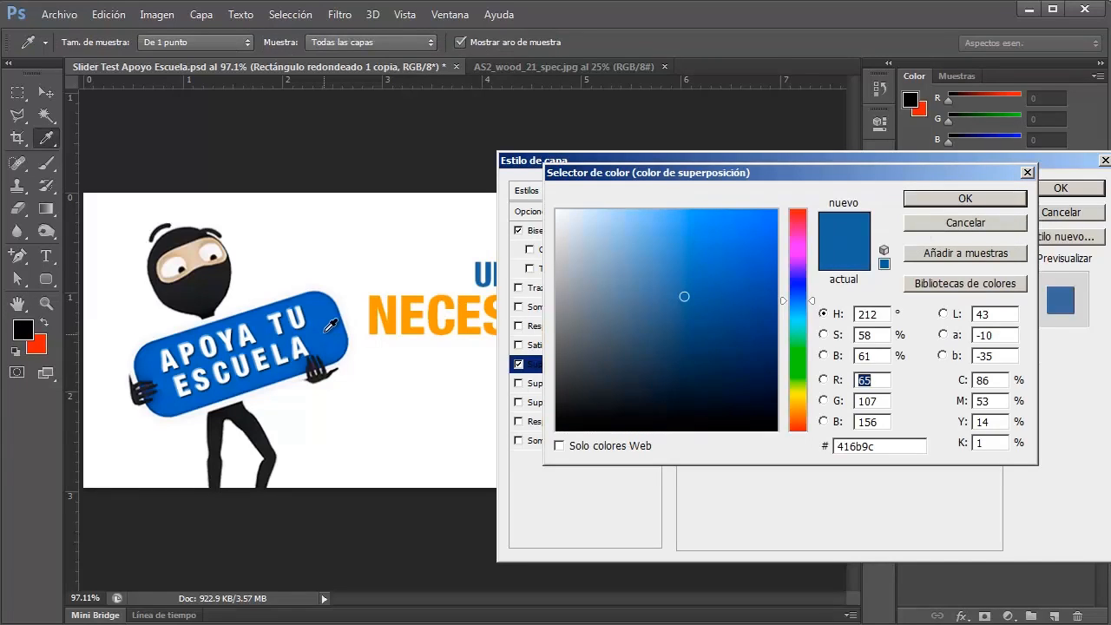
{"action": "left_click", "coordinate": [962, 220]}
{"action": "left_click", "coordinate": [1060, 212]}
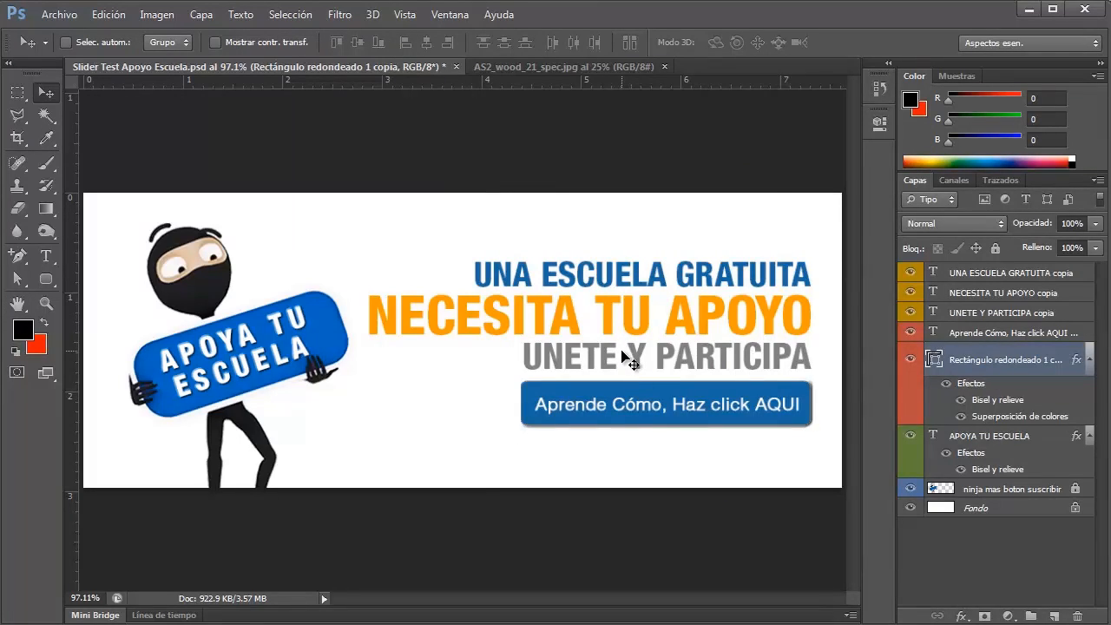
- Open the NECESITA TU APOYO text to inspect its colour option, leave text editing, and keep its layer selected
{"action": "left_click", "coordinate": [961, 293]}
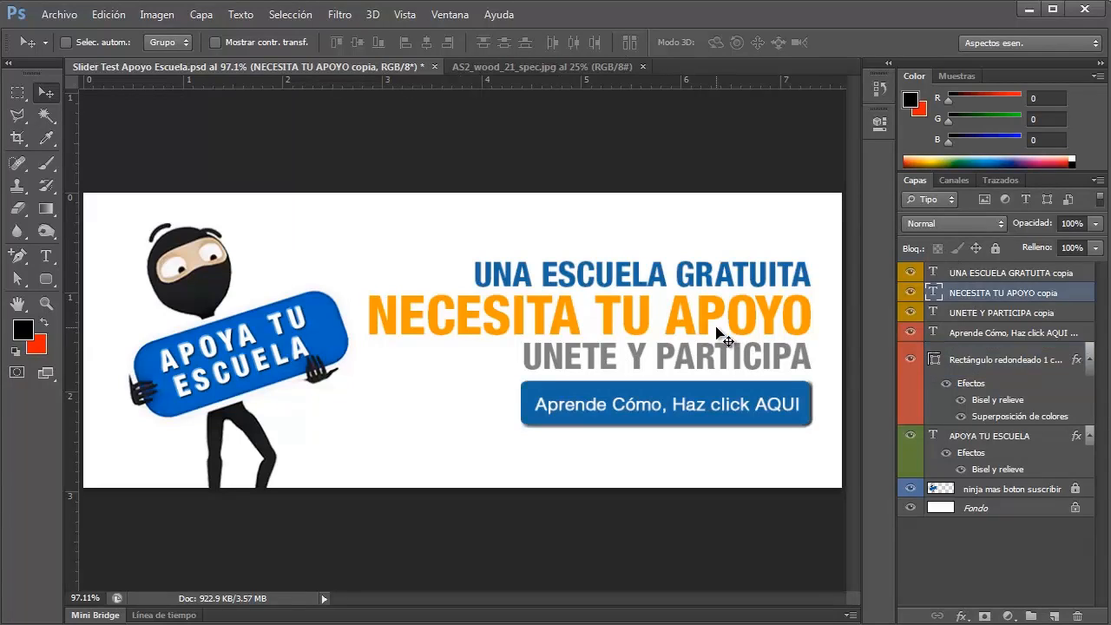
{"action": "double_click", "coordinate": [933, 293]}
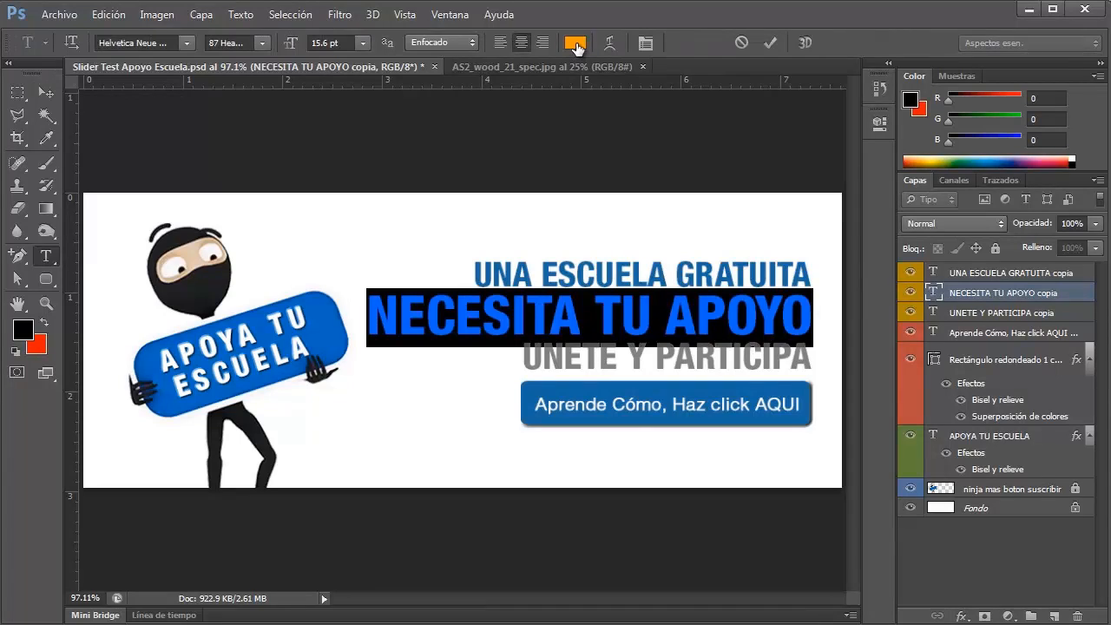
{"action": "left_click", "coordinate": [979, 314]}
{"action": "key", "text": "v"}
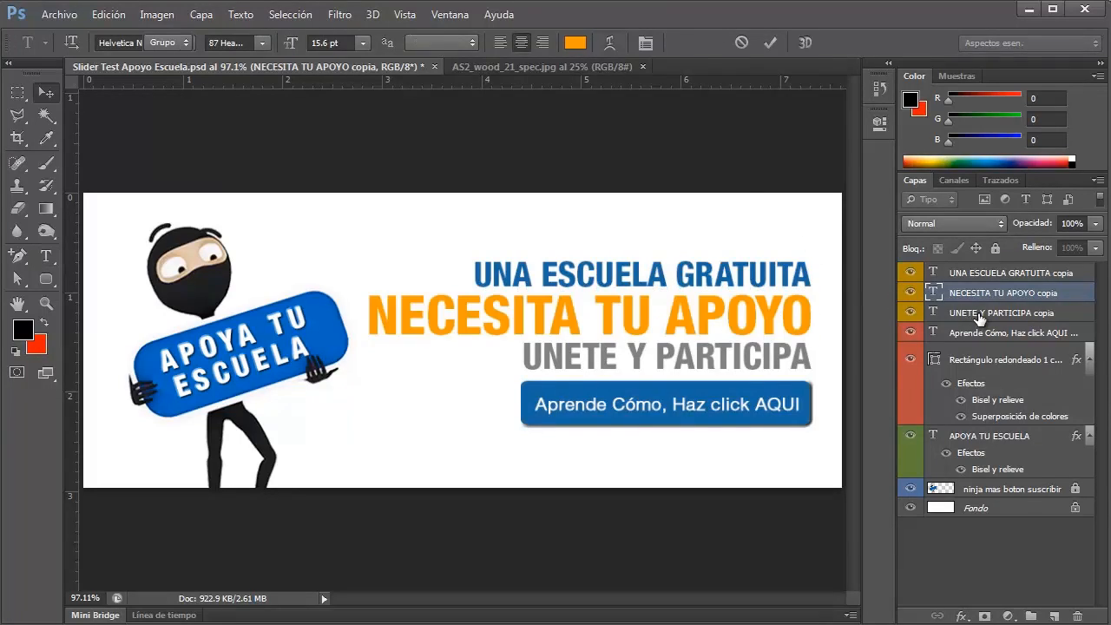
{"action": "left_click", "coordinate": [973, 298]}
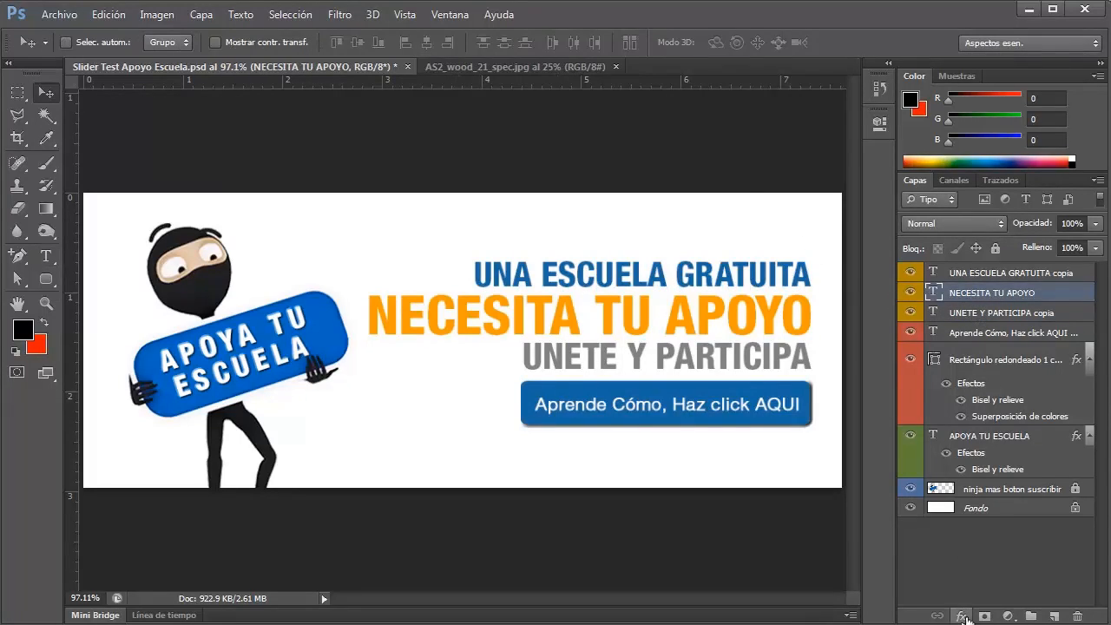
- Add a red Superposición de colores effect to the NECESITA TU APOYO text, with Normal blending at 100% opacity
{"action": "left_click", "coordinate": [962, 616]}
{"action": "left_click", "coordinate": [997, 549]}
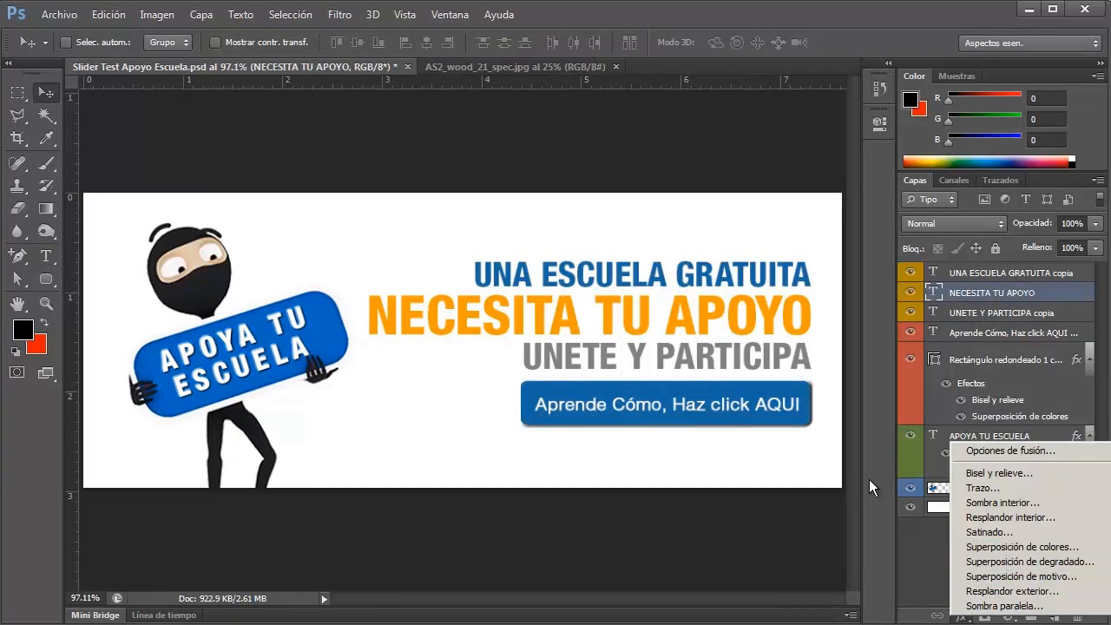
{"action": "left_click_drag", "start_coordinate": [756, 162], "coordinate": [869, 160]}
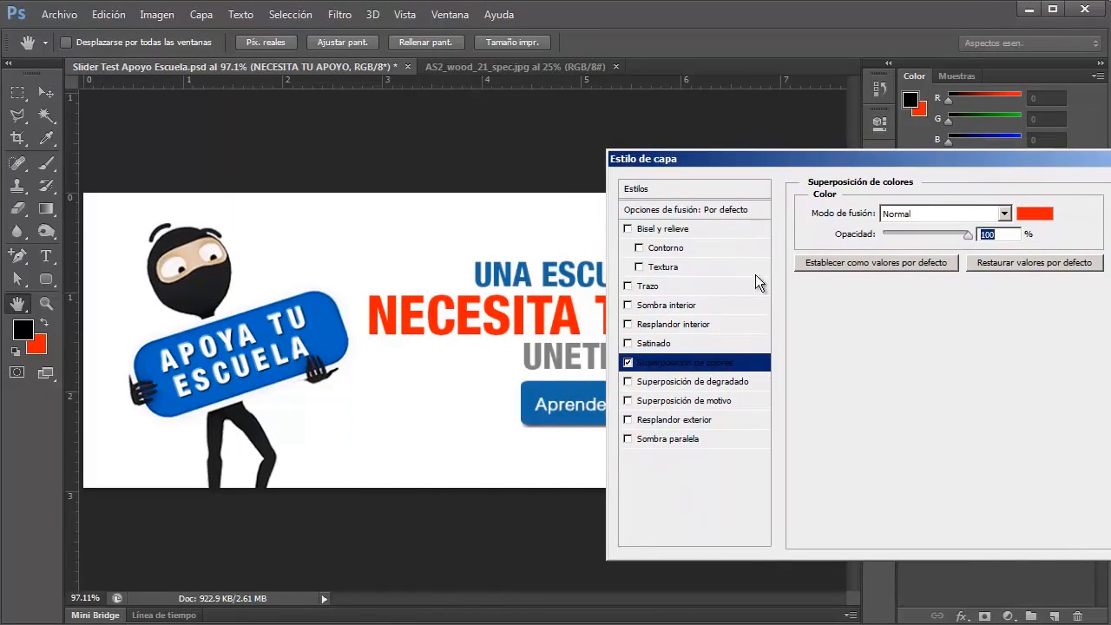
- Add a Sombra paralela to the NECESITA TU APOYO text with a 90° angle and 1 px size, and apply both effects
{"action": "left_click", "coordinate": [671, 439]}
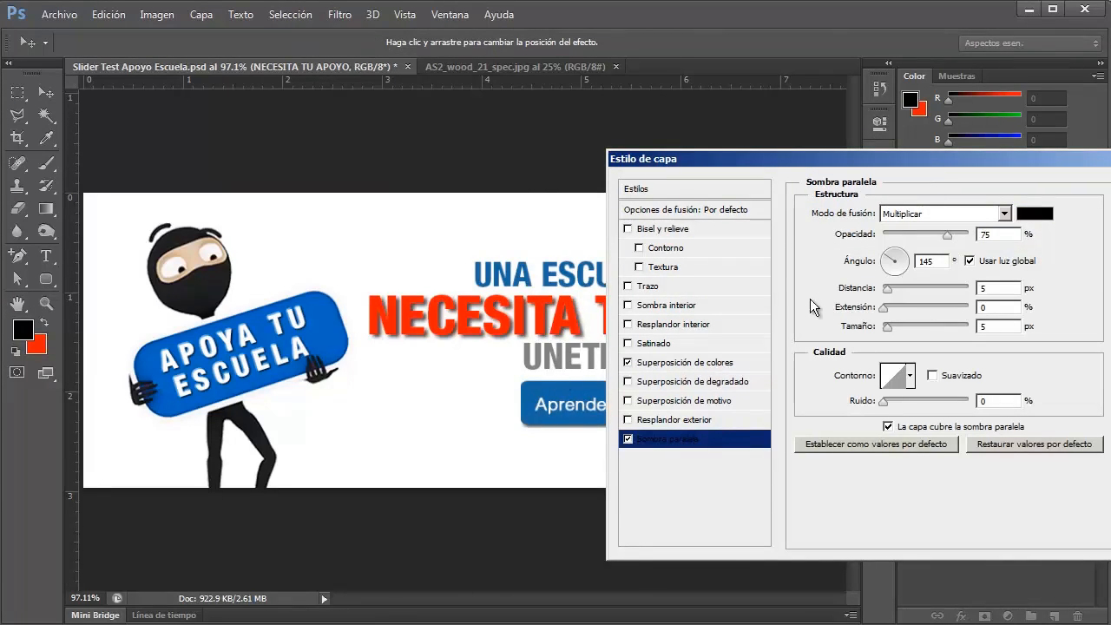
{"action": "left_click", "coordinate": [894, 253]}
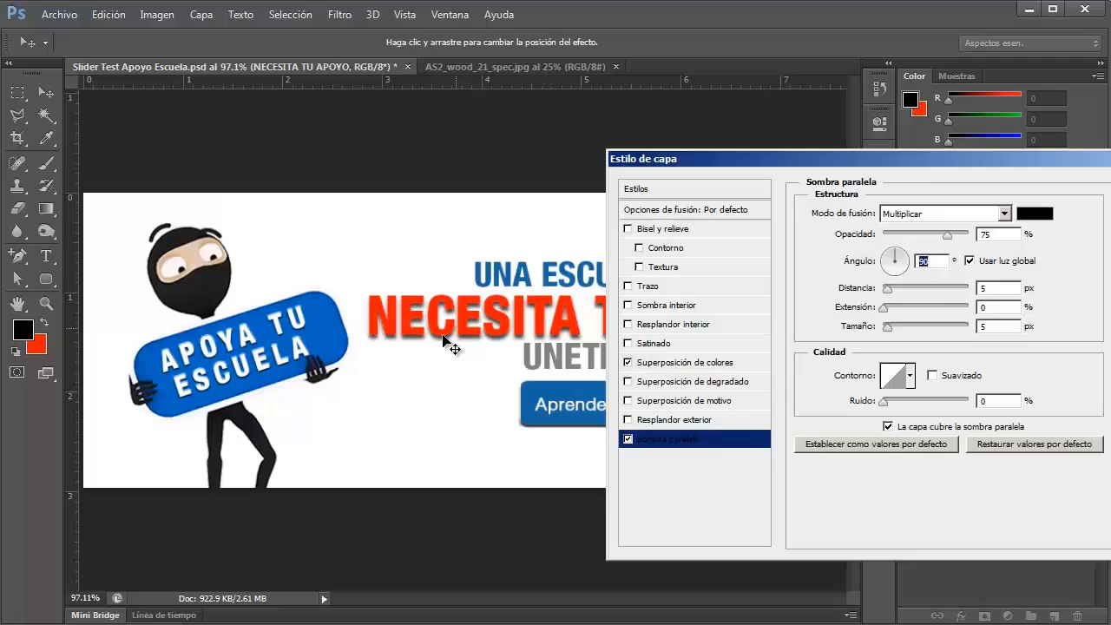
{"action": "left_click_drag", "start_coordinate": [887, 289], "coordinate": [883, 317]}
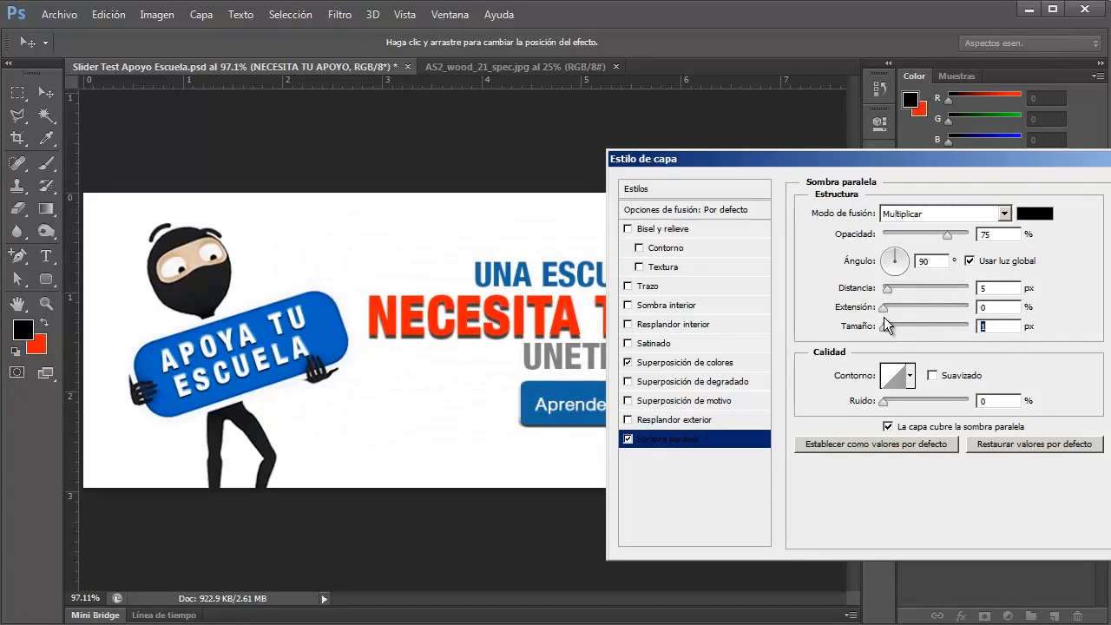
{"action": "left_click_drag", "start_coordinate": [953, 153], "coordinate": [716, 413]}
{"action": "left_click", "coordinate": [933, 446]}
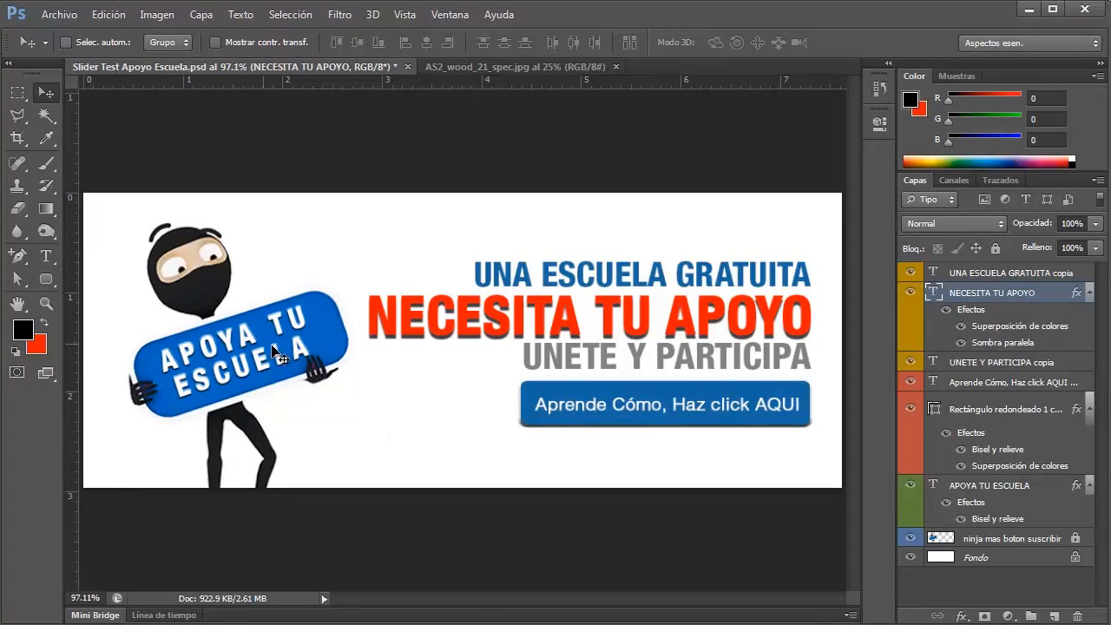
- Try the APOYA TU ESCUELA text layer at 21% opacity and return it to 100%
{"action": "left_click", "coordinate": [970, 487]}
{"action": "left_click", "coordinate": [1093, 223]}
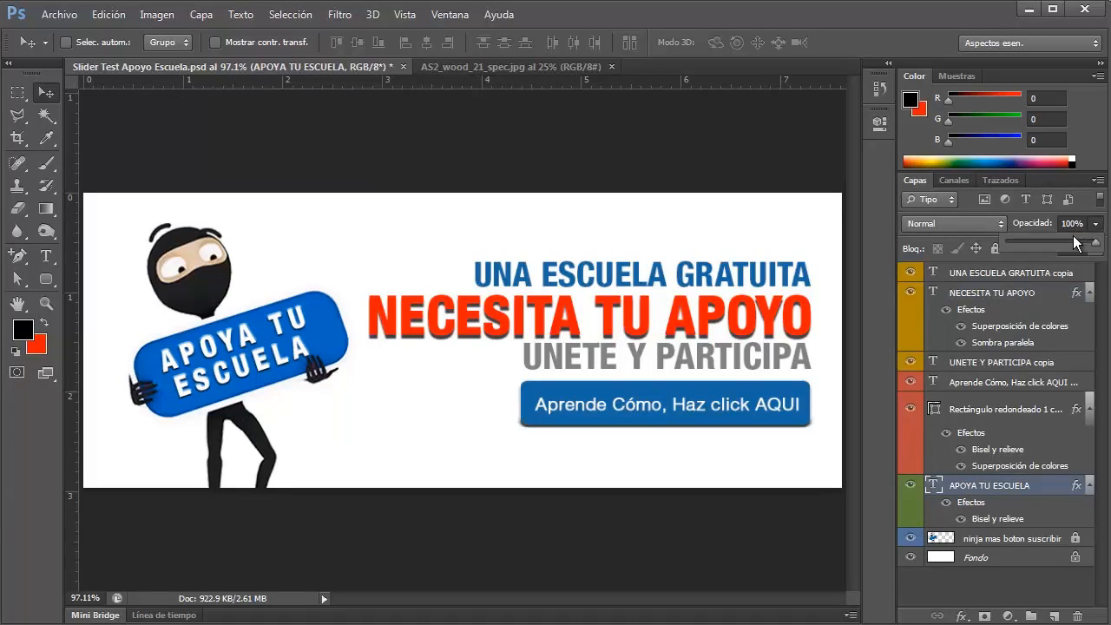
{"action": "left_click_drag", "start_coordinate": [1076, 248], "coordinate": [1023, 242]}
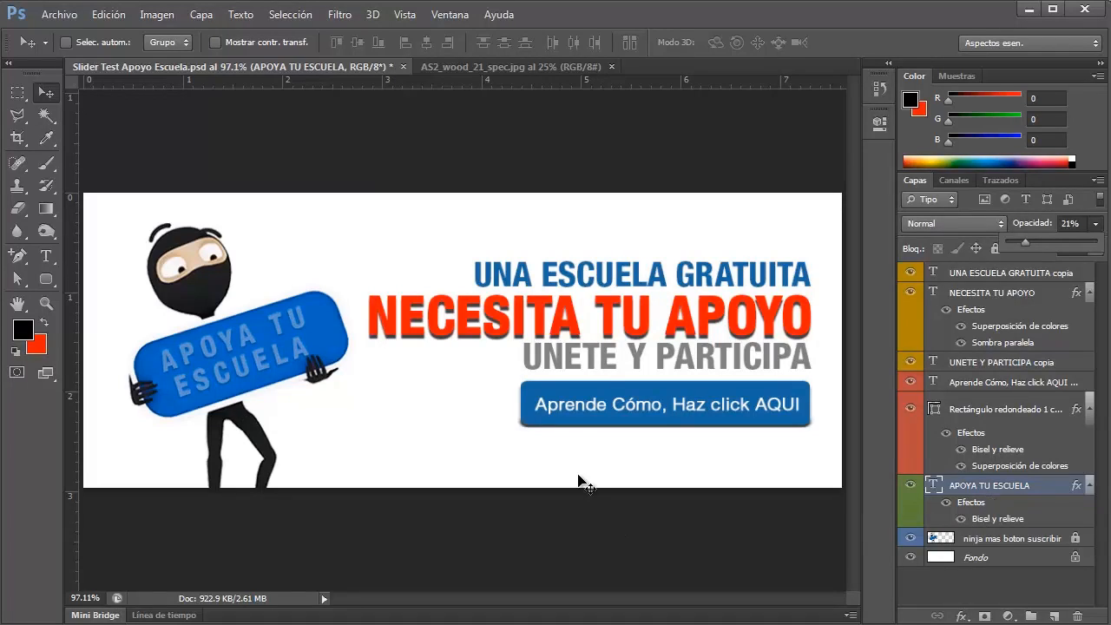
{"action": "left_click_drag", "start_coordinate": [1023, 251], "coordinate": [1104, 250]}
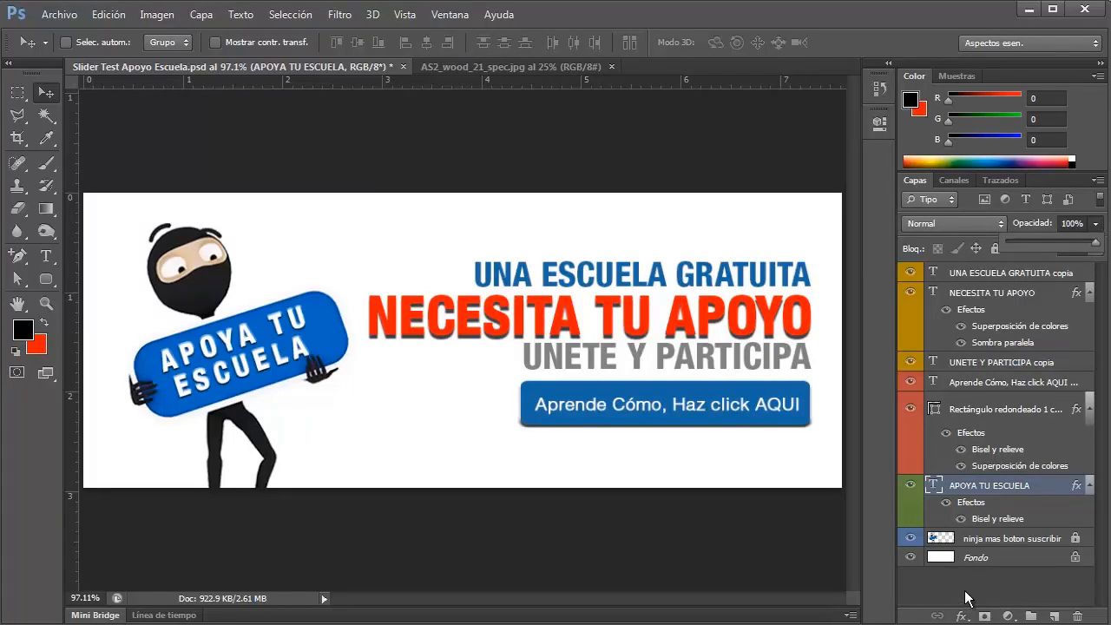
- Try the APOYA TU ESCUELA text layer with Relleno at 0% and return it to 100%
{"action": "left_click", "coordinate": [967, 597]}
{"action": "left_click", "coordinate": [994, 539]}
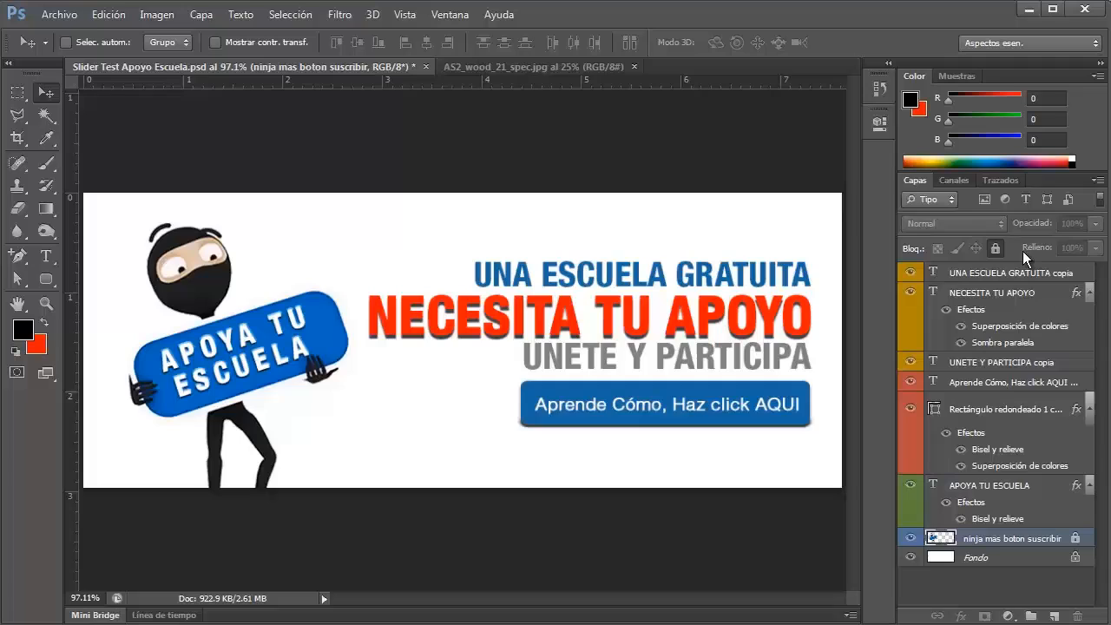
{"action": "left_click", "coordinate": [981, 489]}
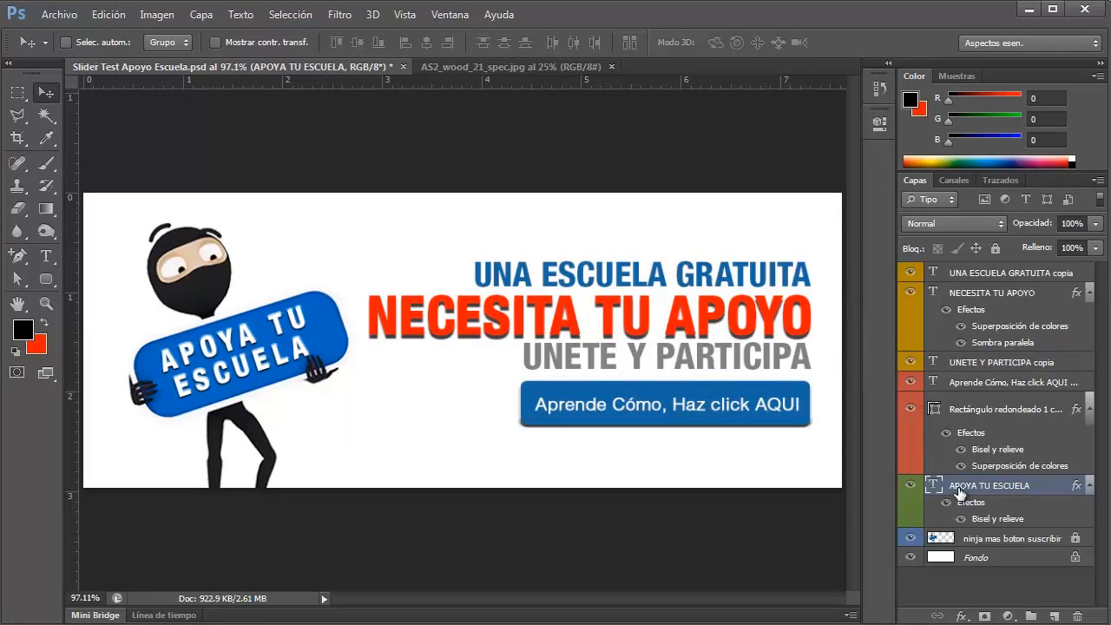
{"action": "left_click", "coordinate": [1094, 250]}
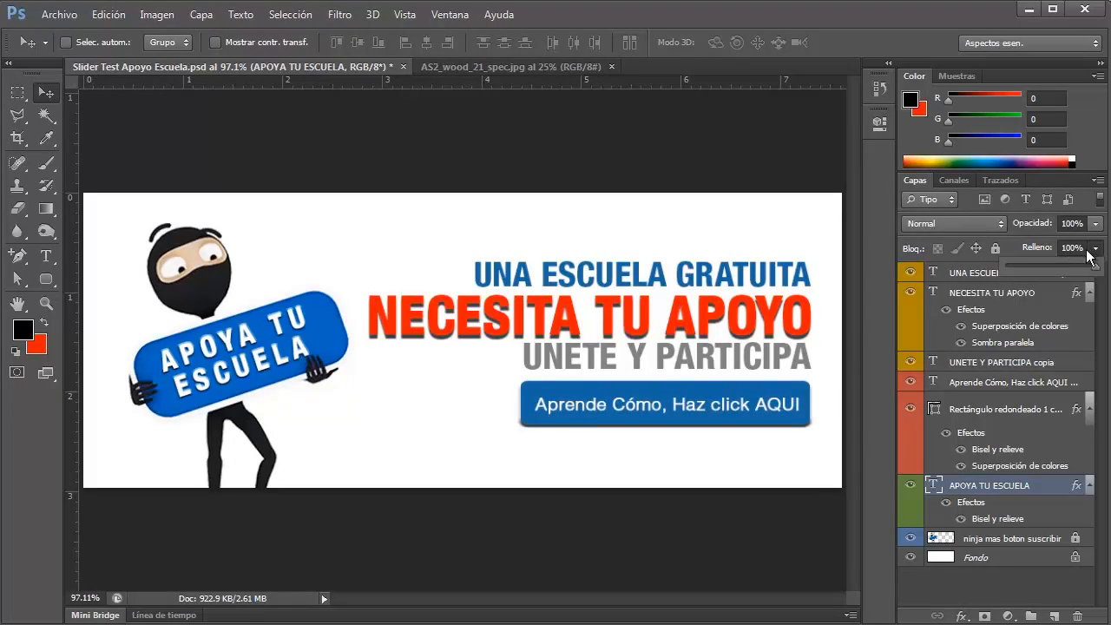
{"action": "left_click_drag", "start_coordinate": [1085, 268], "coordinate": [992, 268]}
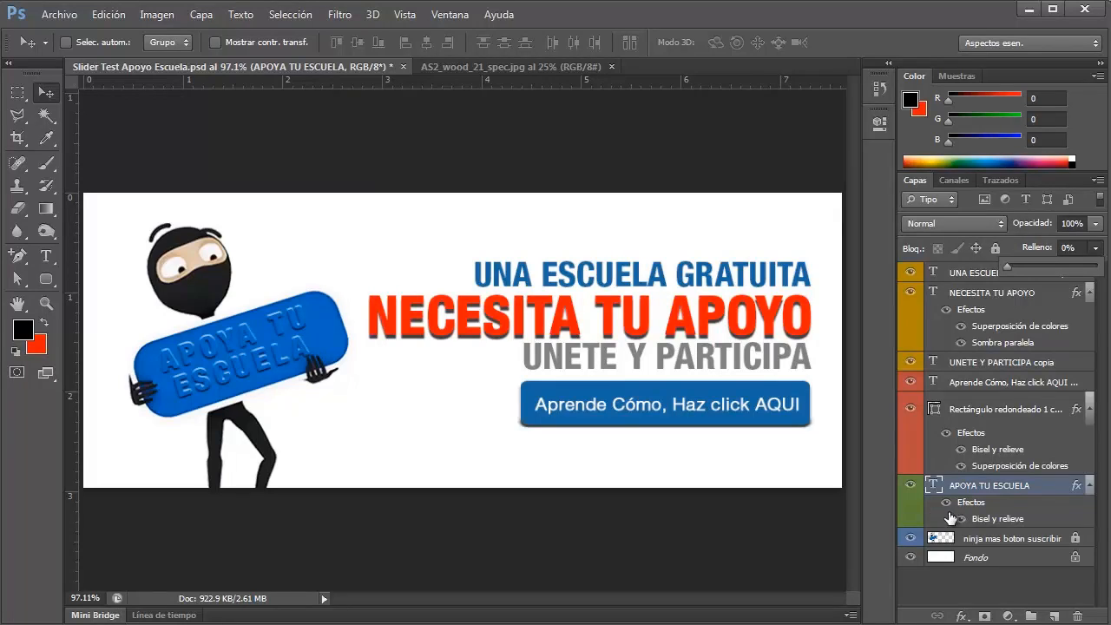
{"action": "left_click_drag", "start_coordinate": [1007, 269], "coordinate": [1097, 267]}
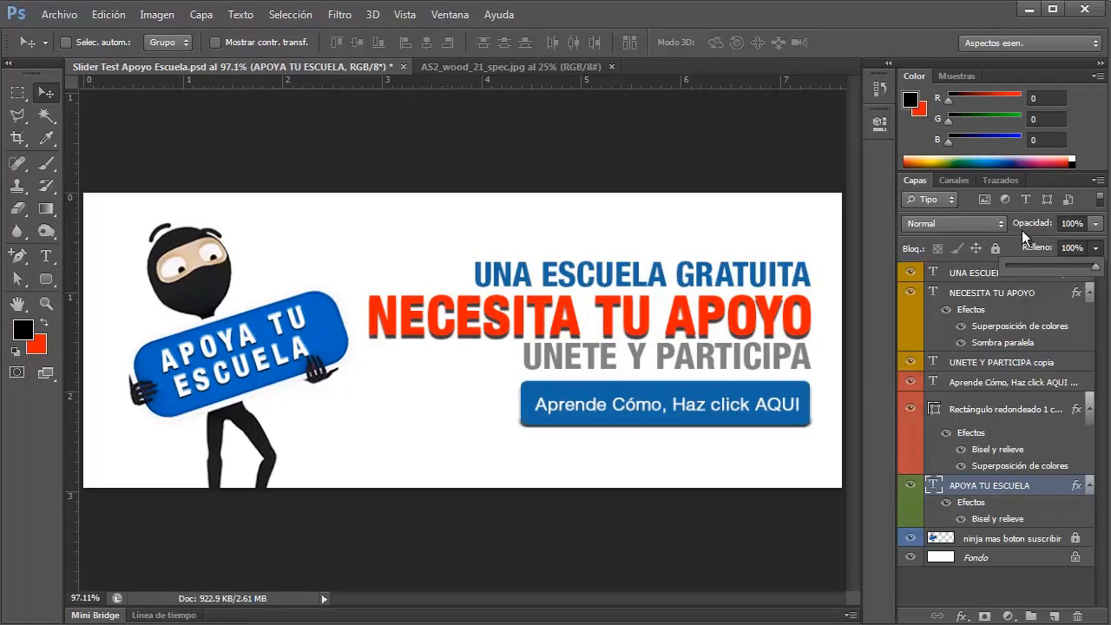
- Try a lower opacity on the NECESITA TU APOYO layer, return it to 100%, and deselect the layer
{"action": "left_click", "coordinate": [992, 295]}
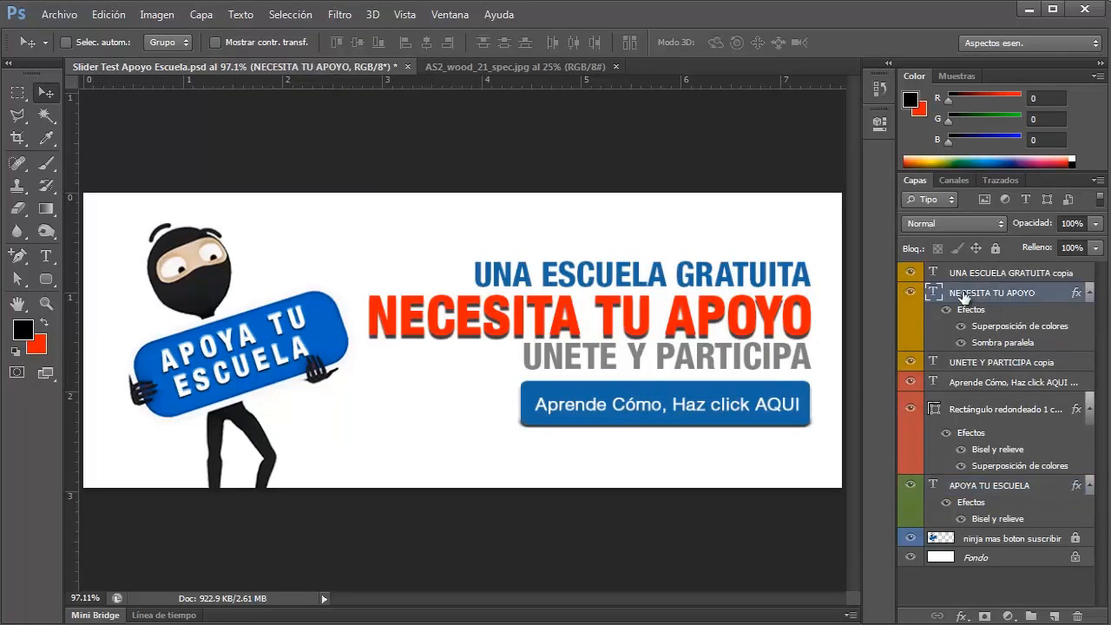
{"action": "left_click", "coordinate": [1094, 225]}
{"action": "left_click_drag", "start_coordinate": [1055, 241], "coordinate": [1095, 241]}
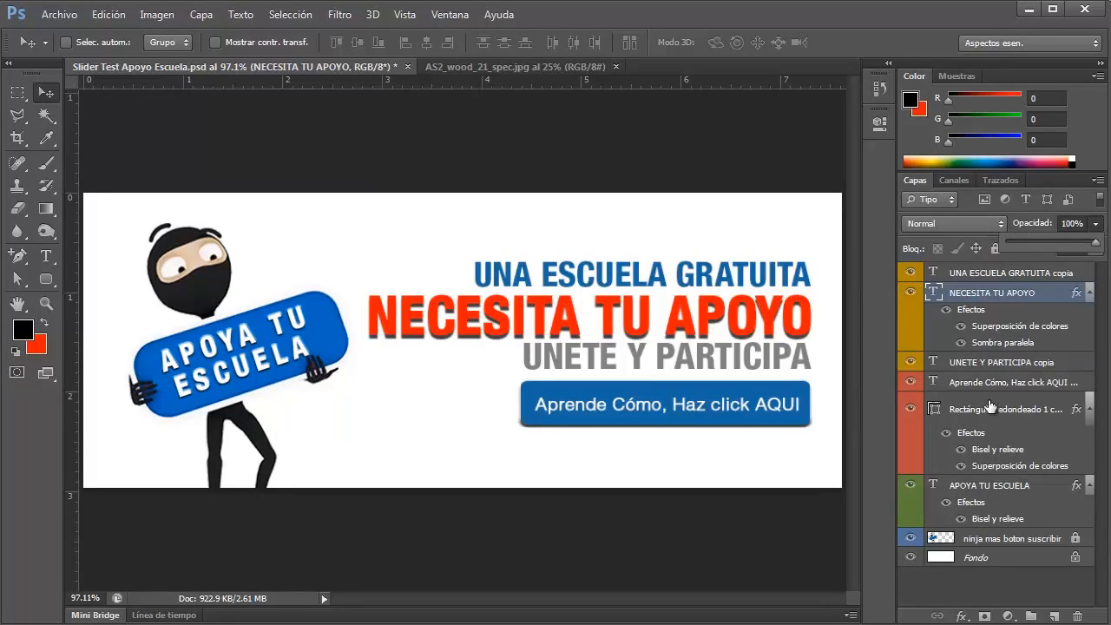
{"action": "left_click", "coordinate": [997, 590]}
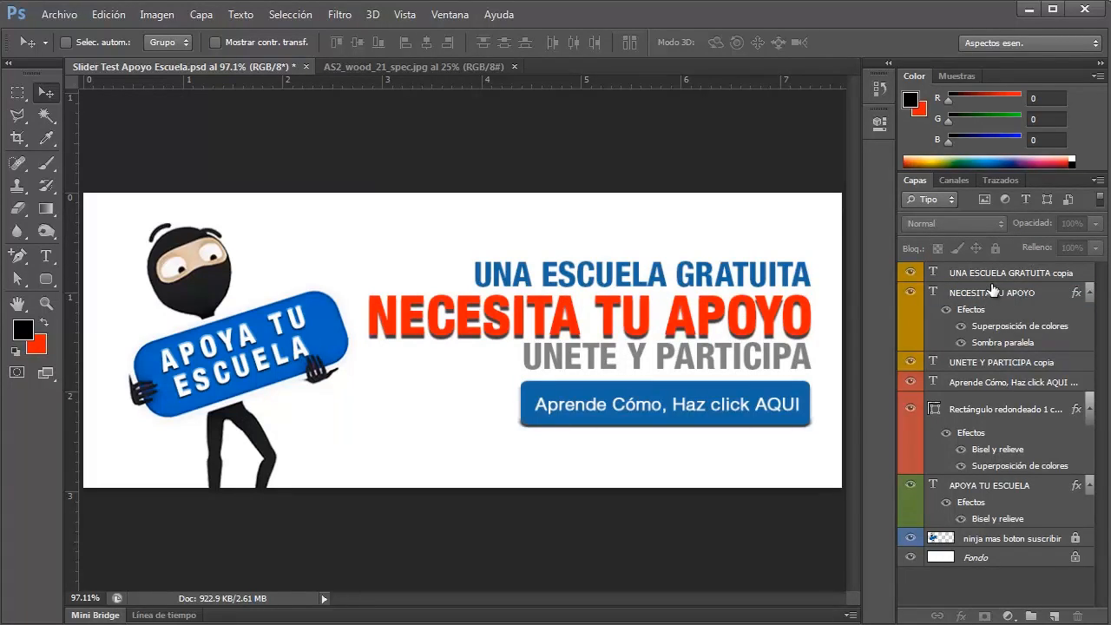
- Set the Relleno of the NECESITA TU APOYO layer to 0% and hide its Superposición de colores effect
{"action": "left_click", "coordinate": [984, 296]}
{"action": "left_click_drag", "start_coordinate": [1094, 253], "coordinate": [1000, 266]}
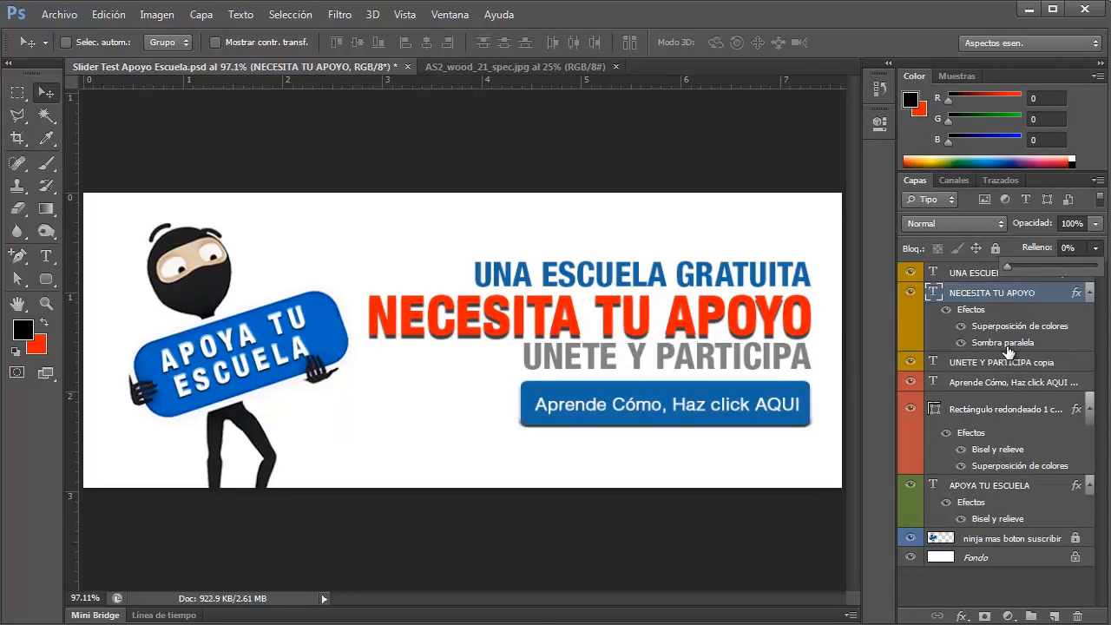
{"action": "left_click", "coordinate": [961, 326]}
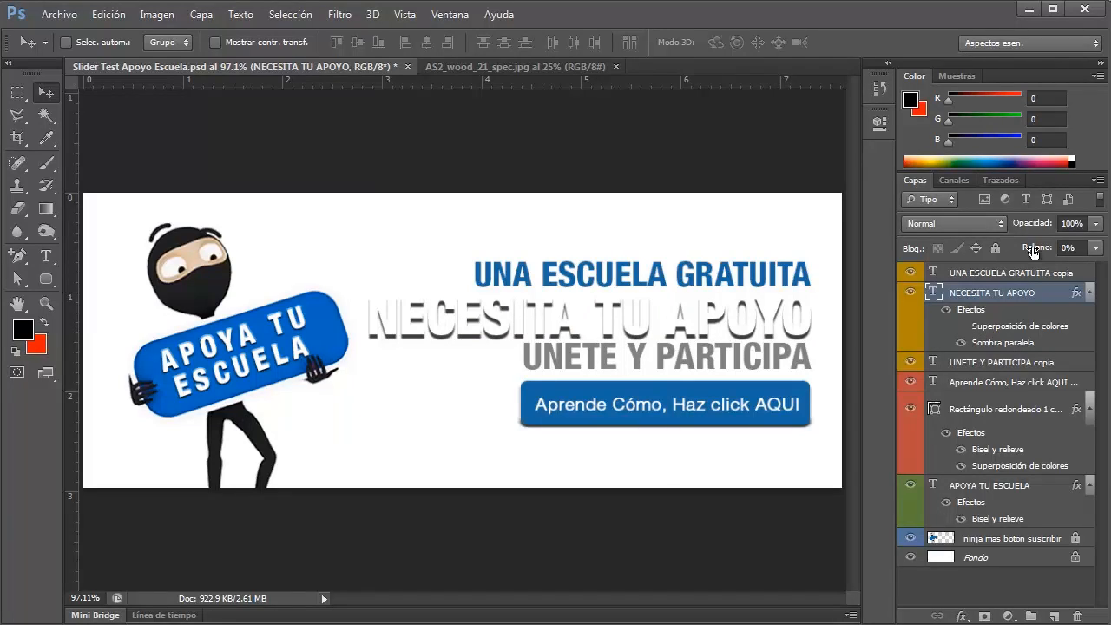
- Try Relleno at 11% on the NECESITA TU APOYO layer, set it to 100%, and deselect the layer
{"action": "left_click", "coordinate": [1095, 248]}
{"action": "mouse_move", "coordinate": [1012, 266]}
{"action": "left_mouse_down"}
{"action": "mouse_move", "coordinate": [1098, 269]}
{"action": "mouse_move", "coordinate": [1020, 272]}
{"action": "left_mouse_up"}
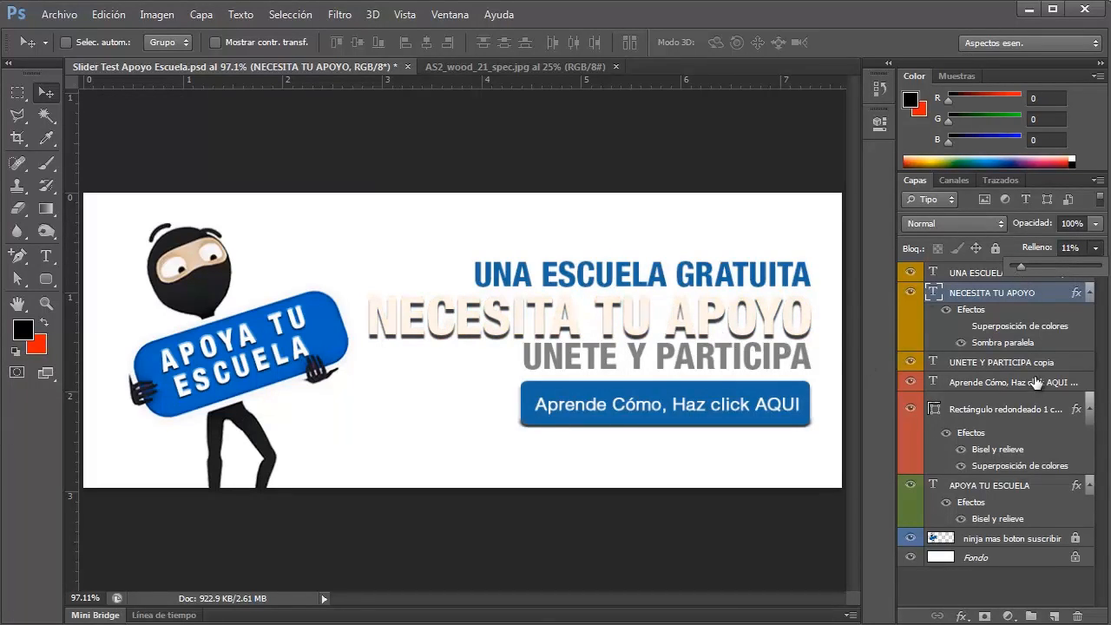
{"action": "left_click_drag", "start_coordinate": [1020, 266], "coordinate": [1099, 267]}
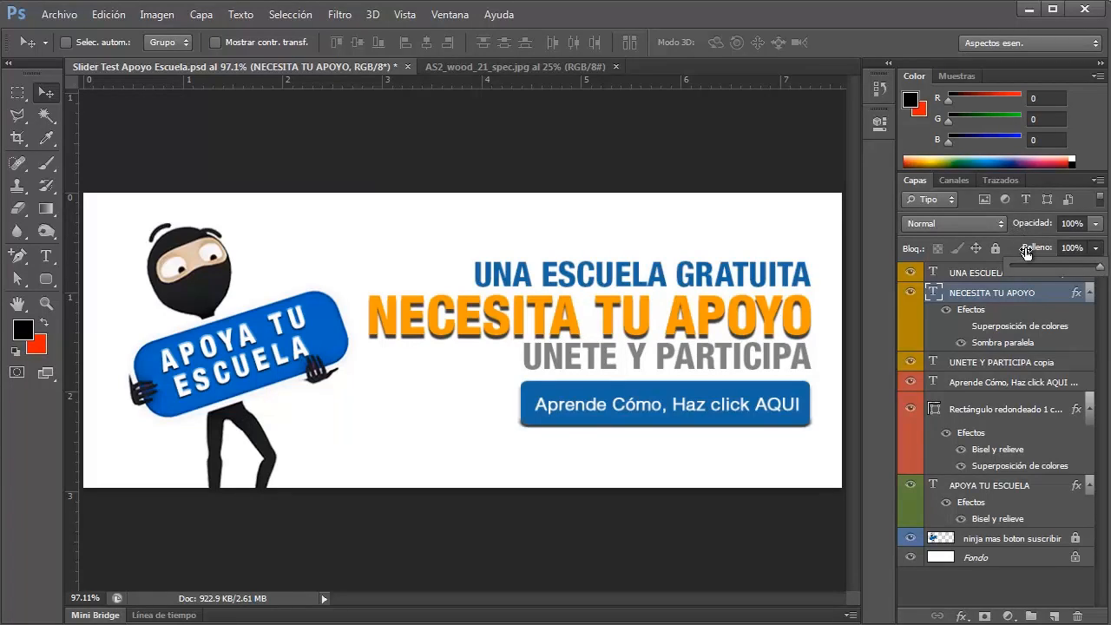
{"action": "left_click", "coordinate": [969, 580]}
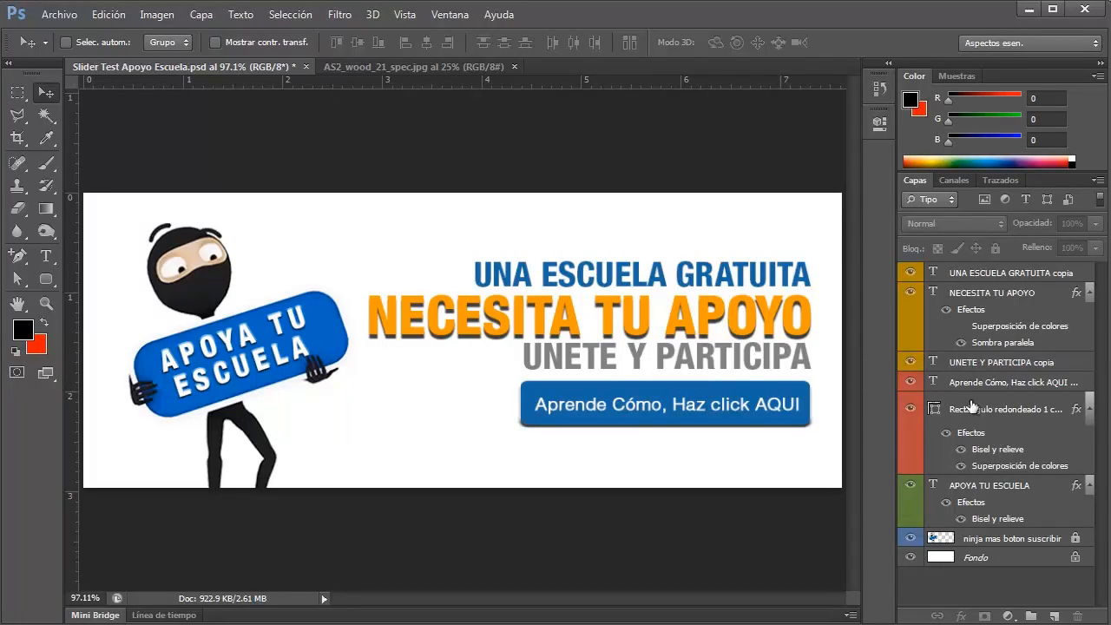
- Collapse the effects lists of the NECESITA TU APOYO, button rectangle and APOYA TU ESCUELA layers
{"action": "left_click", "coordinate": [1006, 295]}
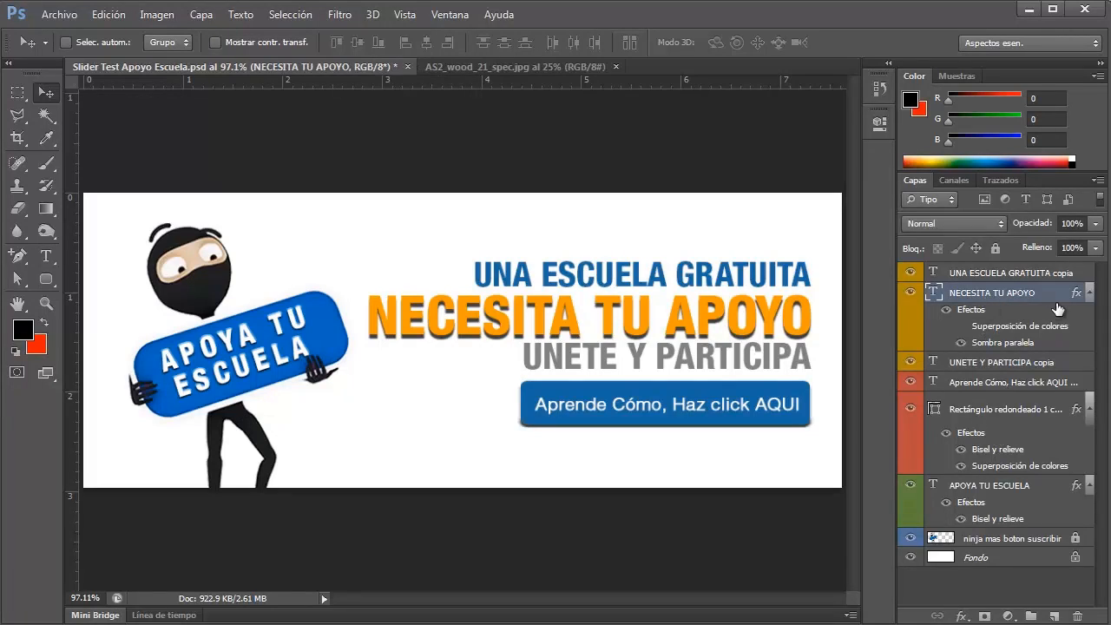
{"action": "left_click", "coordinate": [1087, 295]}
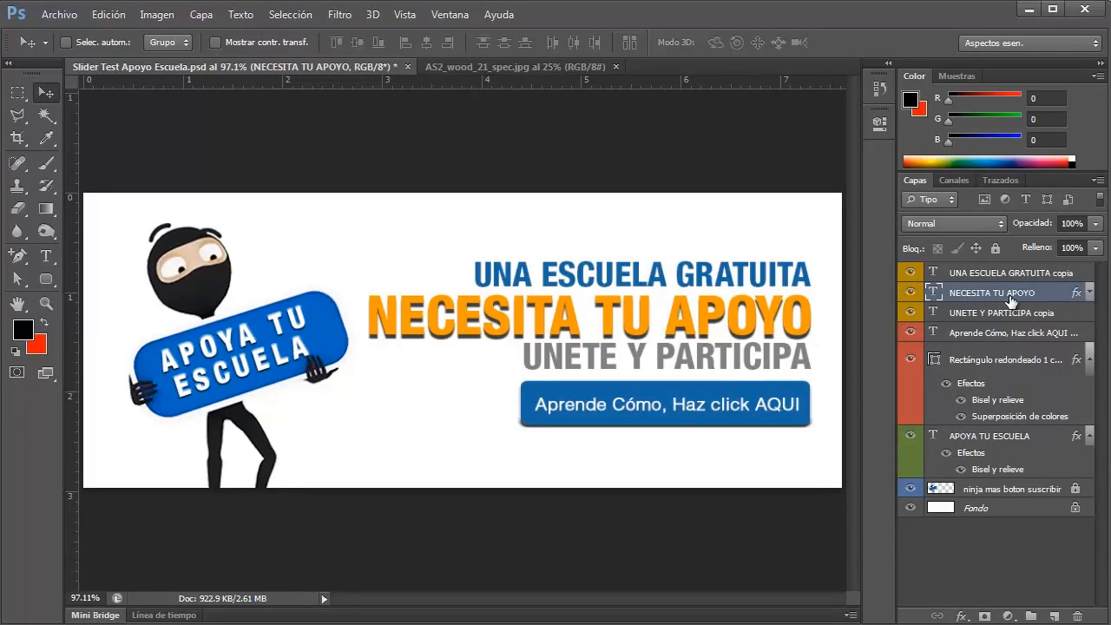
{"action": "left_click", "coordinate": [1089, 296]}
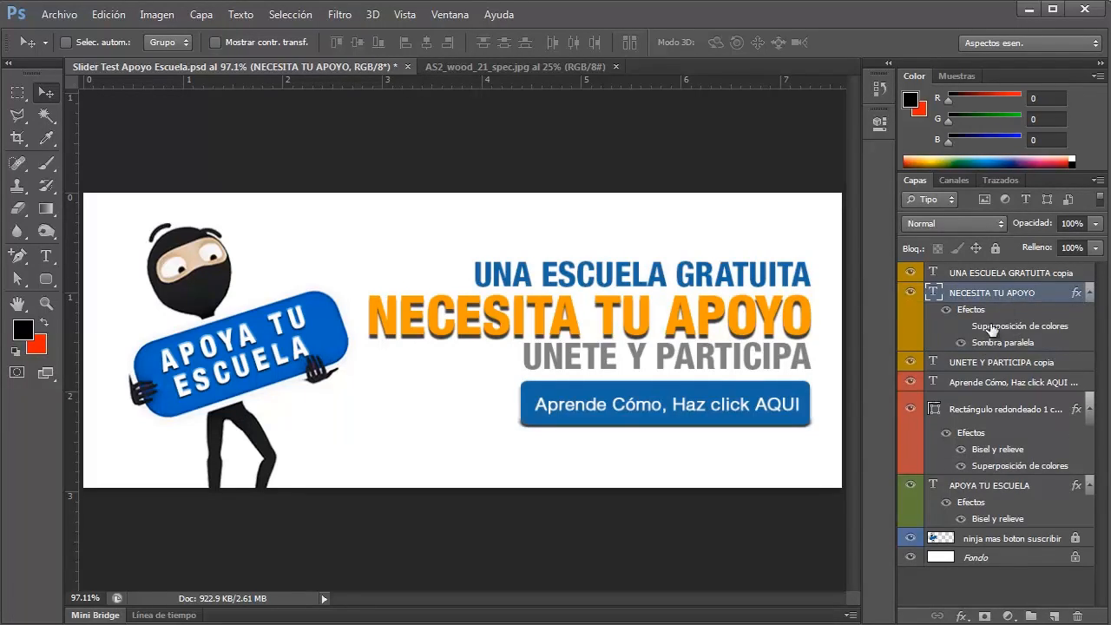
{"action": "left_click", "coordinate": [1089, 295]}
{"action": "left_click", "coordinate": [1089, 359]}
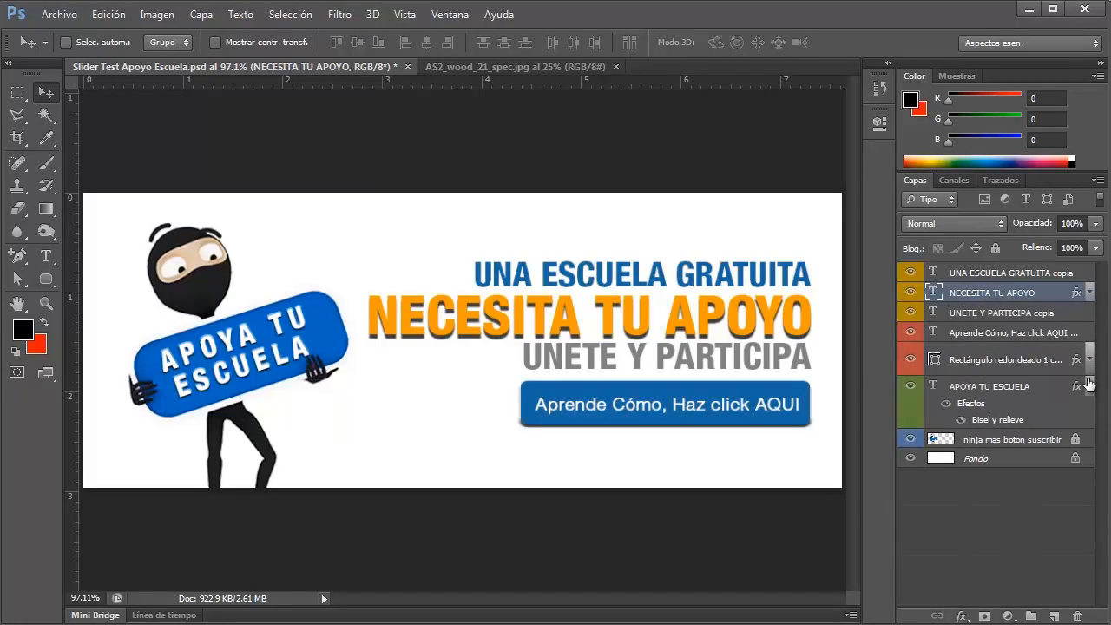
{"action": "left_click", "coordinate": [1089, 387]}
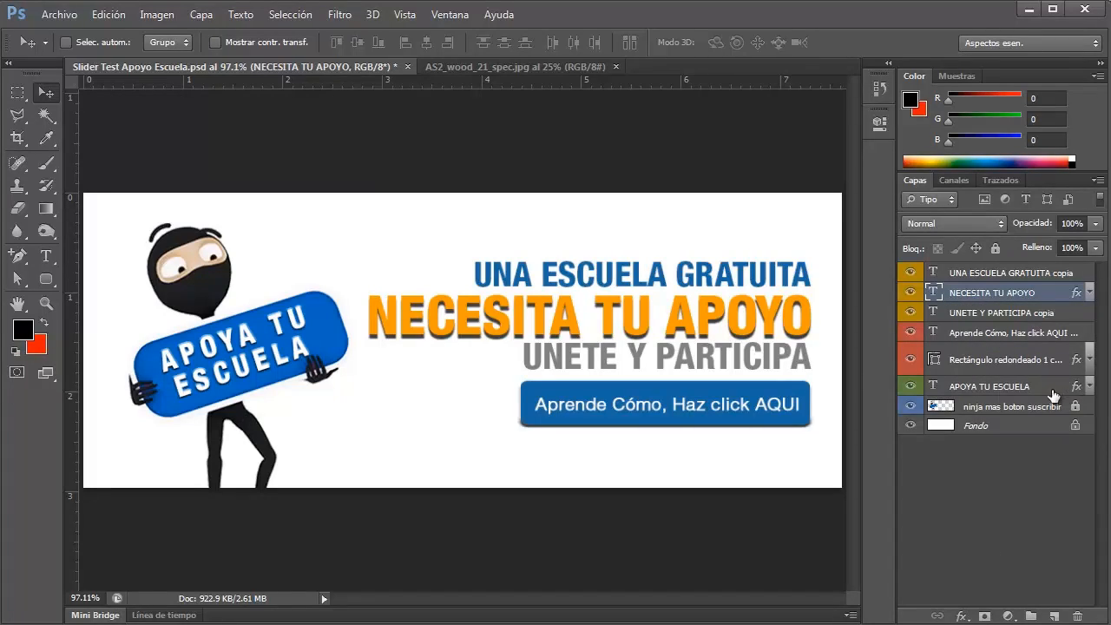
- Copy the layer style of NECESITA TU APOYO and paste it onto the UNA ESCUELA GRATUITA text layer
{"action": "right_click", "coordinate": [963, 298]}
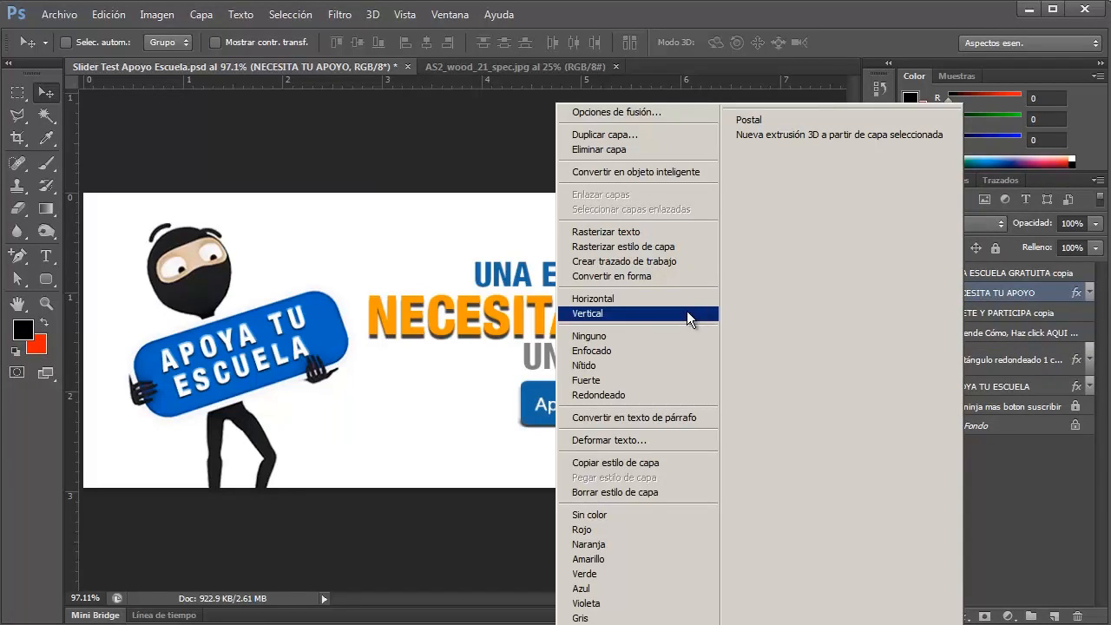
{"action": "left_click", "coordinate": [669, 461]}
{"action": "left_click", "coordinate": [998, 274]}
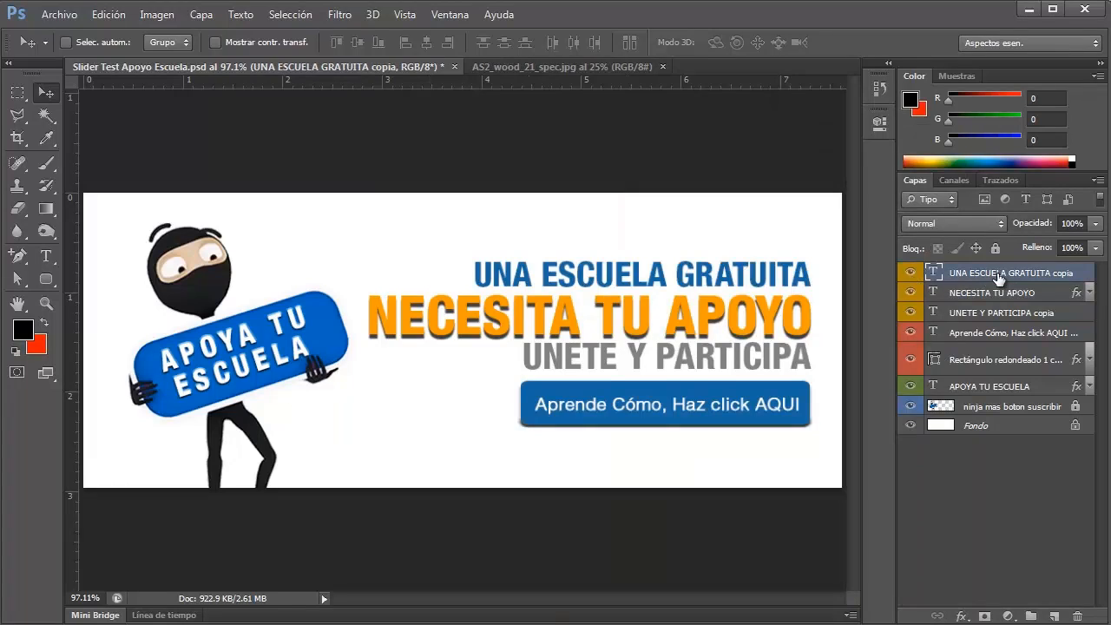
{"action": "right_click", "coordinate": [997, 274]}
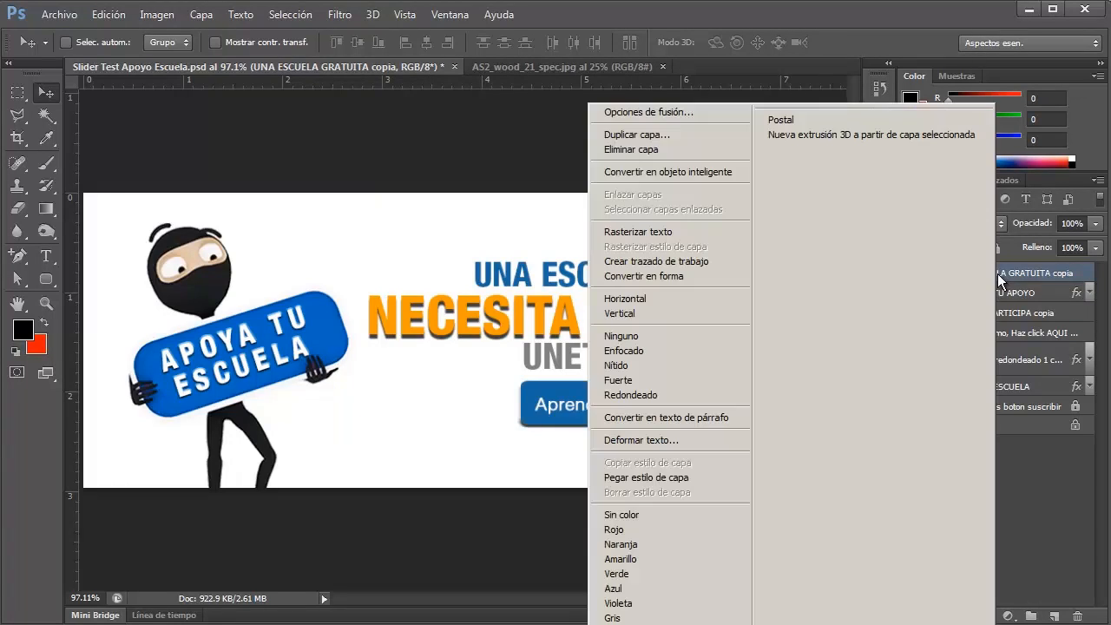
{"action": "left_click", "coordinate": [642, 481]}
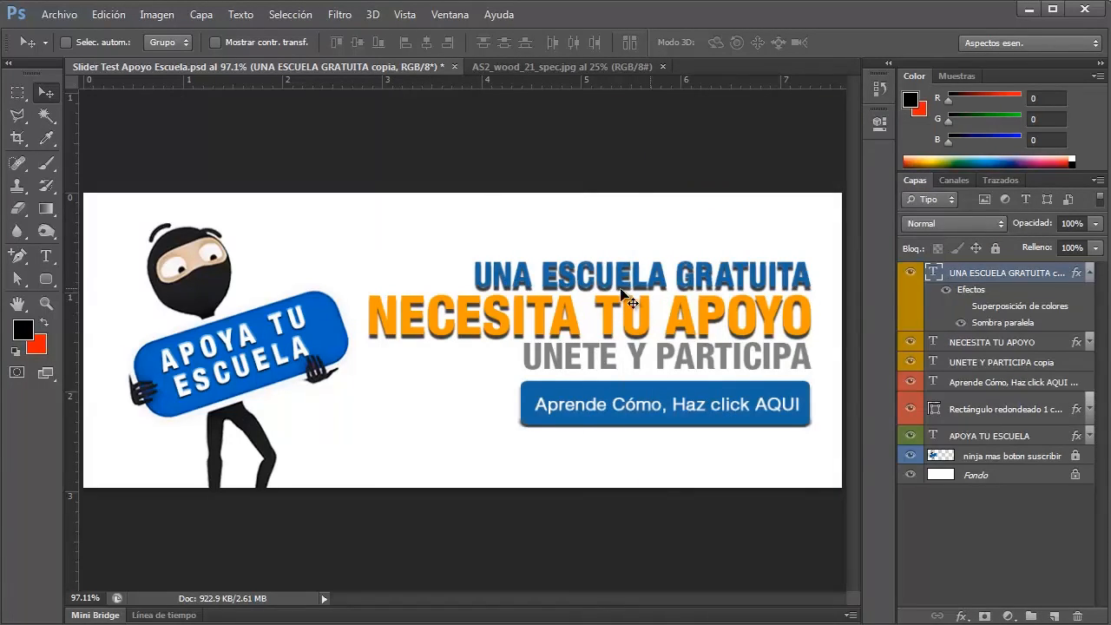
- Paste the copied layer style onto the UNETE Y PARTICIPA text layer
{"action": "left_click", "coordinate": [970, 364]}
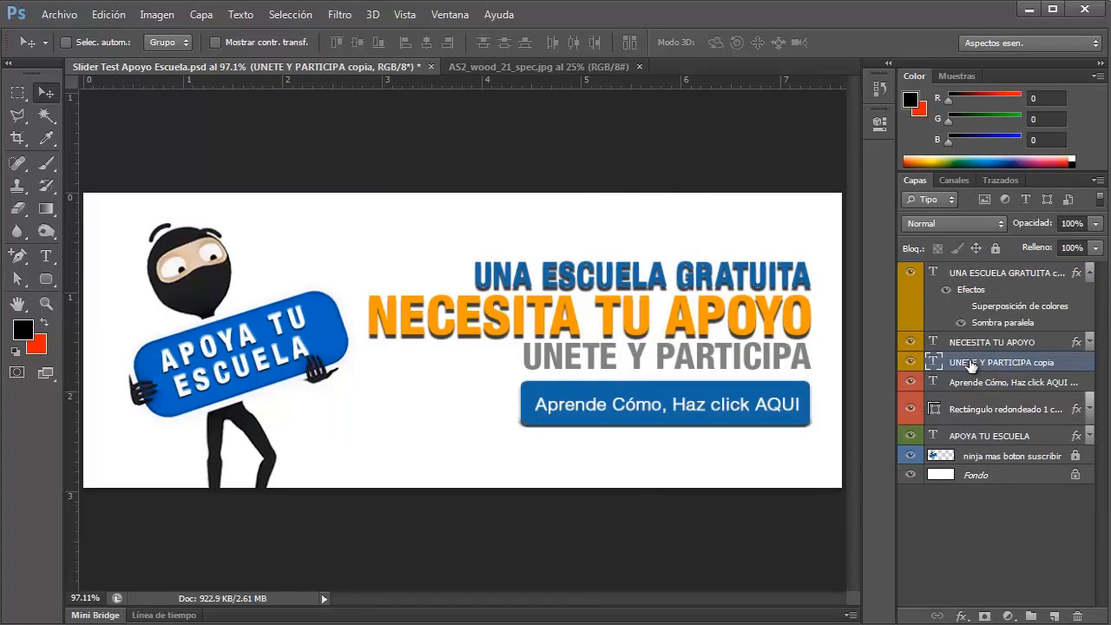
{"action": "right_click", "coordinate": [969, 360]}
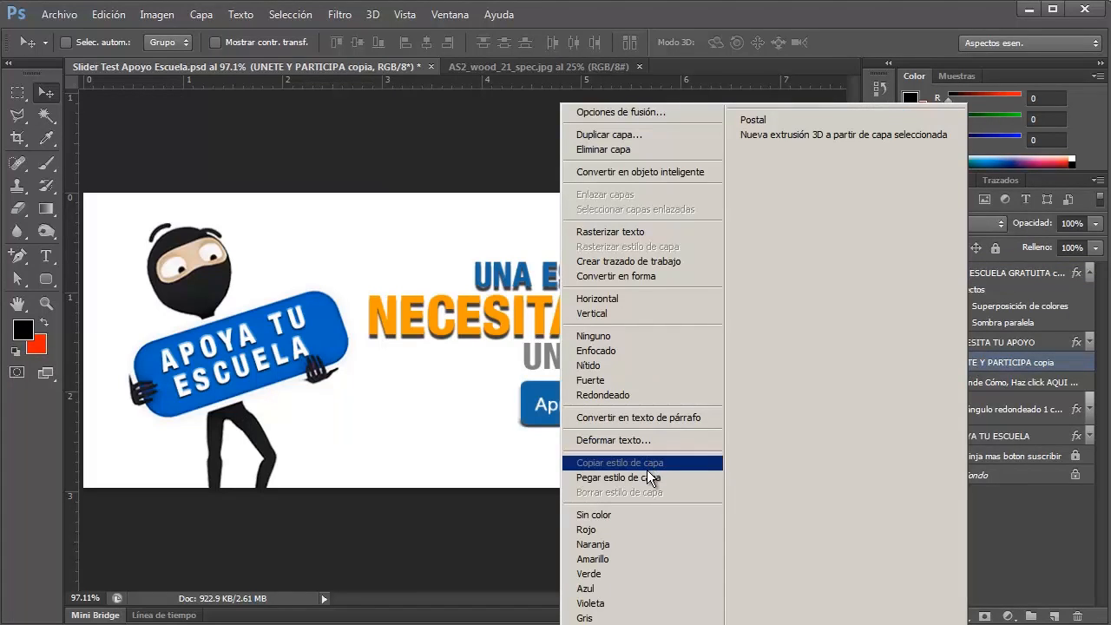
{"action": "left_click", "coordinate": [650, 477]}
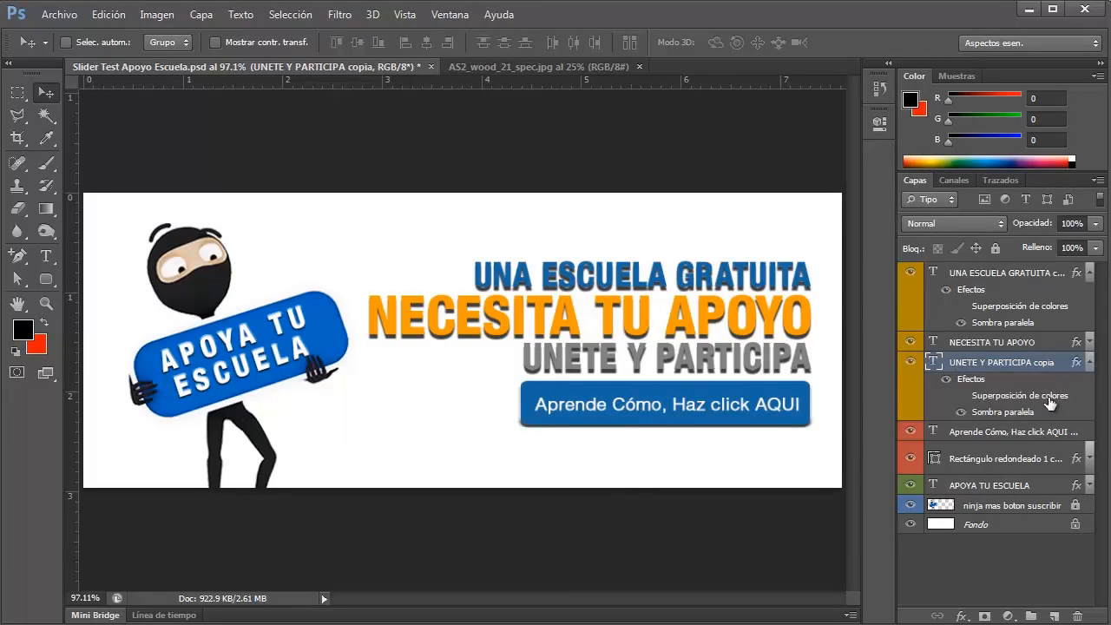
- Show Superposición de colores on UNETE Y PARTICIPA and UNA ESCUELA GRATUITA, and switch it on and off on NECESITA TU APOYO
{"action": "left_click", "coordinate": [960, 396]}
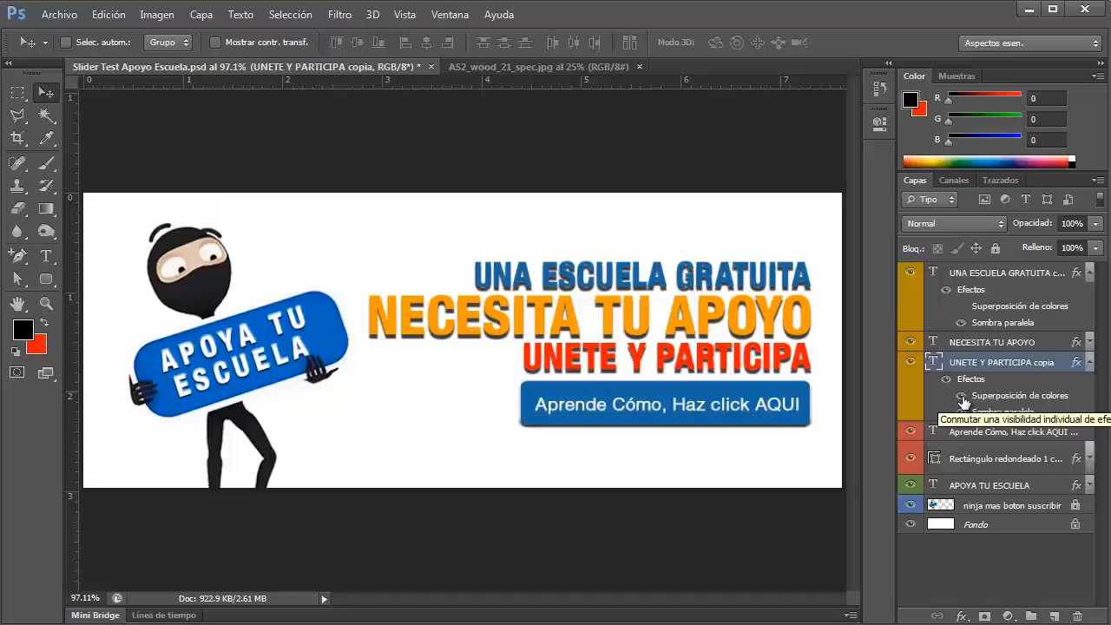
{"action": "left_click", "coordinate": [961, 305]}
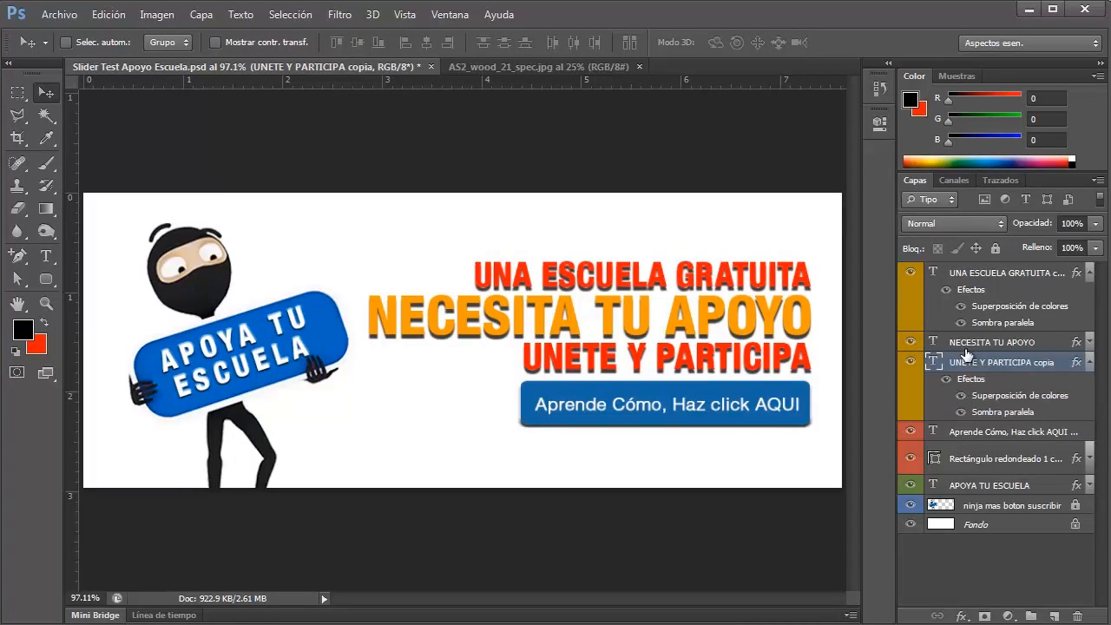
{"action": "left_click", "coordinate": [956, 345]}
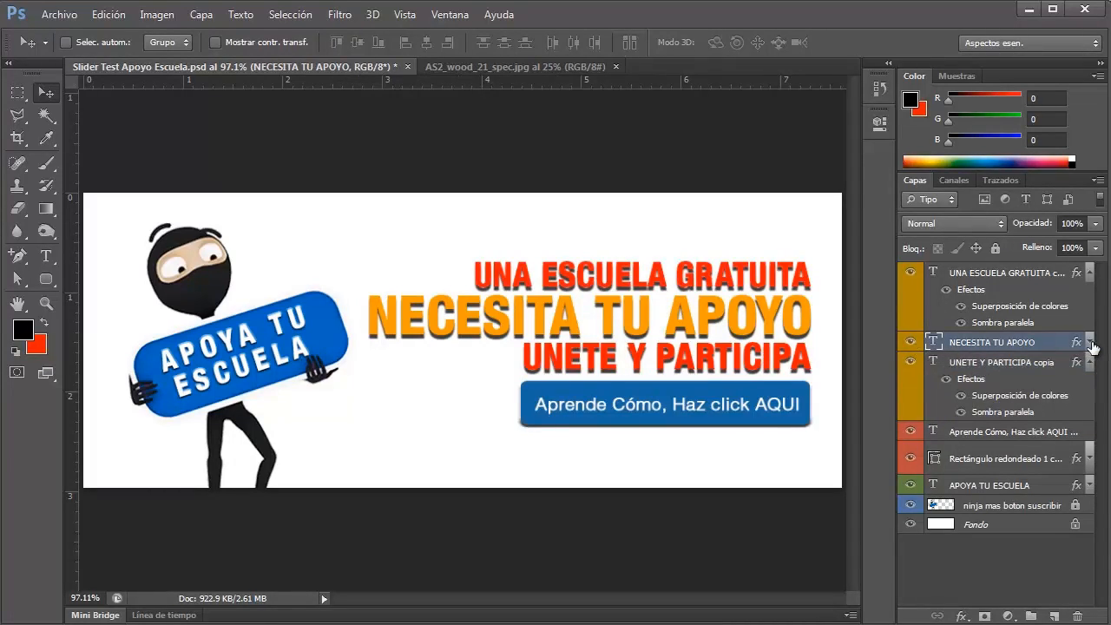
{"action": "left_click", "coordinate": [1089, 342]}
{"action": "left_click", "coordinate": [960, 376]}
{"action": "left_click", "coordinate": [960, 376]}
- Hide all effects of UNA ESCUELA GRATUITA and only the Superposición de colores of UNETE Y PARTICIPA
{"action": "left_click", "coordinate": [946, 289]}
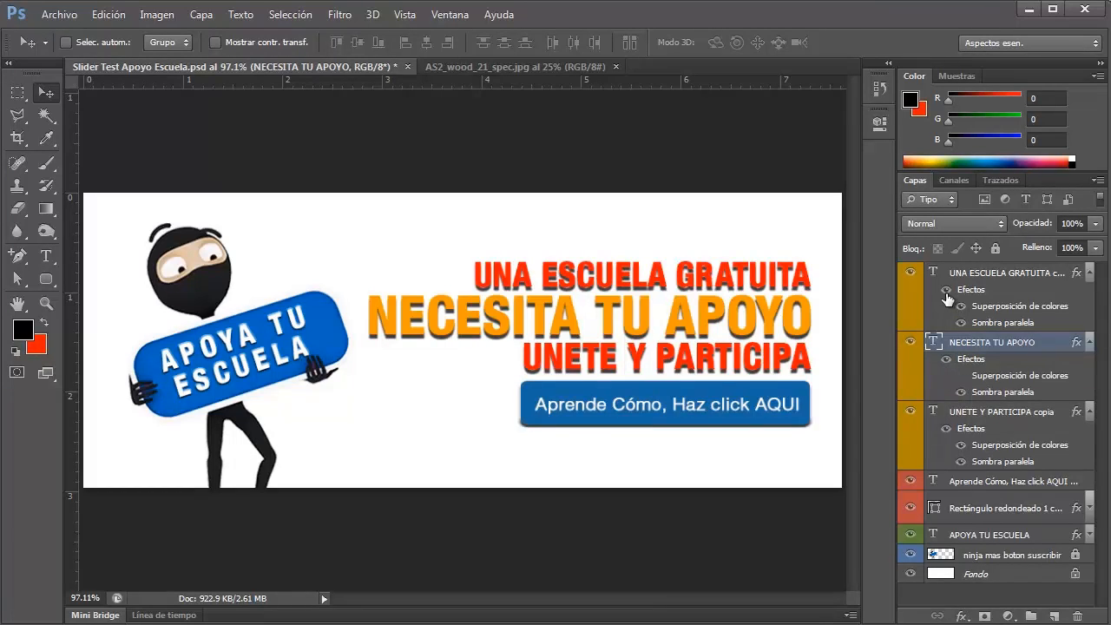
{"action": "left_click", "coordinate": [959, 445]}
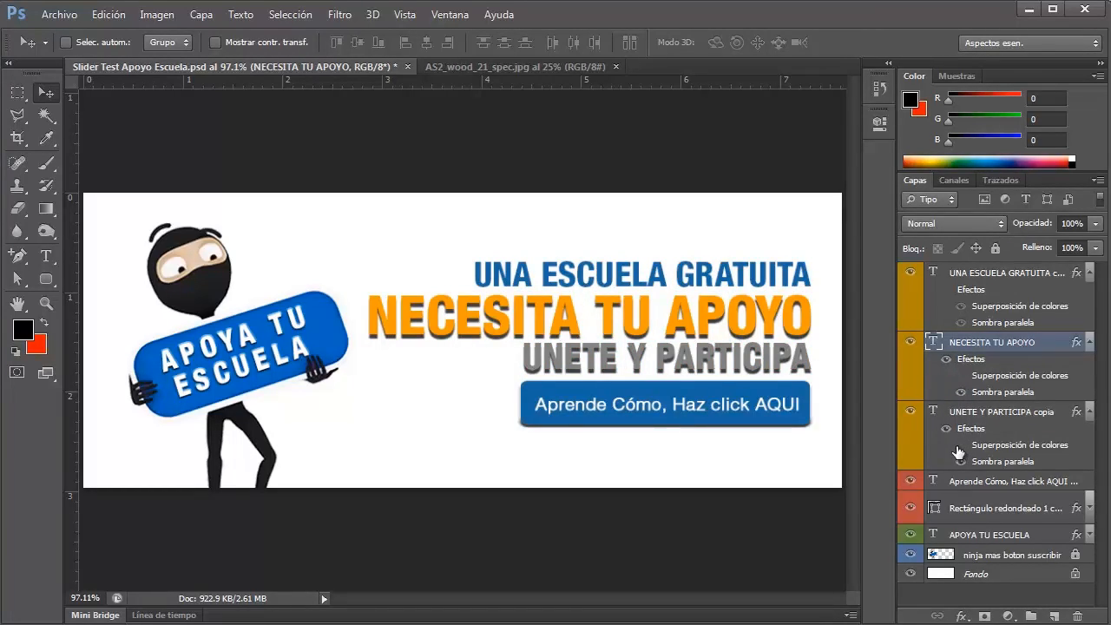